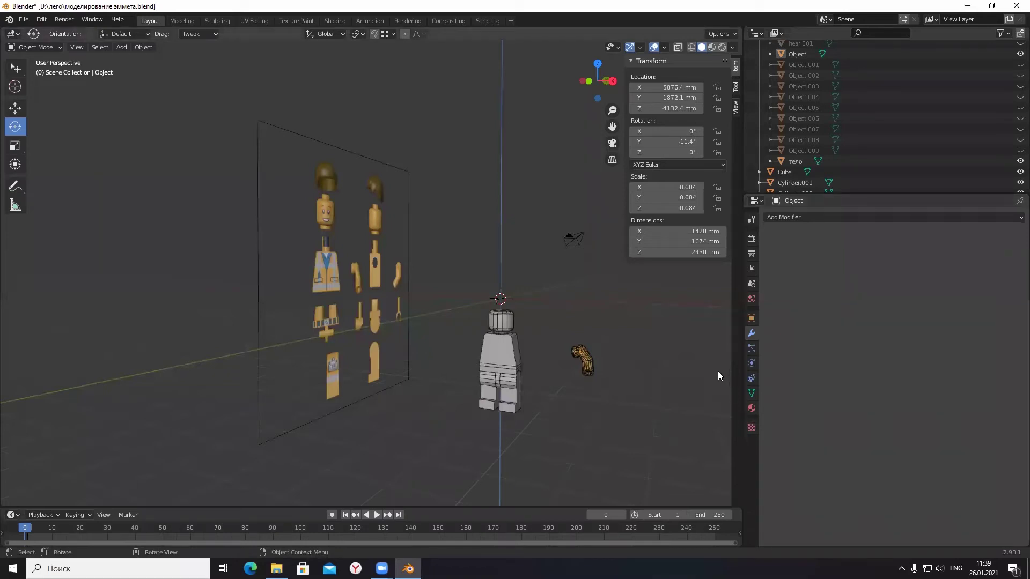
Orbit and zoom around the minifigure to inspect the arm from several sides.
{"action": "middle_click_drag", "start_coordinate": [635, 334], "coordinate": [569, 335]}
{"action": "scroll", "coordinate": [582, 352], "scroll_direction": "up", "scroll_amount": 2}
{"action": "scroll", "coordinate": [560, 339], "scroll_direction": "up", "scroll_amount": 2}
{"action": "scroll", "coordinate": [535, 325], "scroll_direction": "up", "scroll_amount": 3}
{"action": "scroll", "coordinate": [609, 328], "scroll_direction": "up", "scroll_amount": 4}
{"action": "scroll", "coordinate": [609, 327], "scroll_direction": "down", "scroll_amount": 5}
{"action": "middle_click_drag", "start_coordinate": [581, 325], "coordinate": [440, 332]}
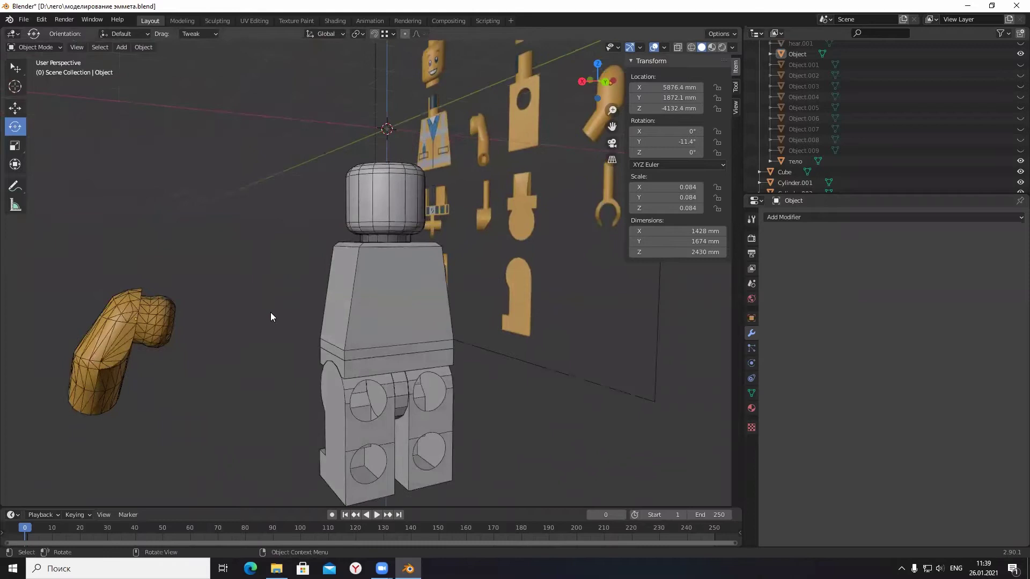
{"action": "mouse_move", "coordinate": [177, 326]}
{"action": "middle_mouse_down"}
{"action": "mouse_move", "coordinate": [139, 338]}
{"action": "mouse_move", "coordinate": [95, 308]}
{"action": "mouse_move", "coordinate": [144, 343]}
{"action": "mouse_move", "coordinate": [208, 338]}
{"action": "middle_mouse_up"}
{"action": "mouse_move", "coordinate": [393, 334]}
{"action": "middle_mouse_down"}
{"action": "mouse_move", "coordinate": [405, 359]}
{"action": "mouse_move", "coordinate": [435, 347]}
{"action": "mouse_move", "coordinate": [537, 346]}
{"action": "middle_mouse_up"}
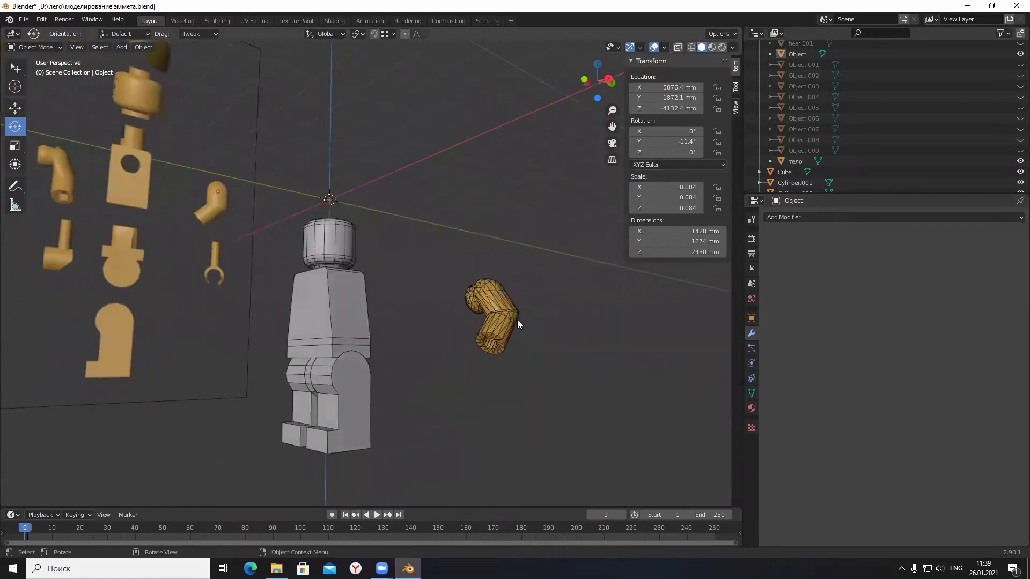
{"action": "mouse_move", "coordinate": [454, 273]}
{"action": "middle_mouse_down"}
{"action": "mouse_move", "coordinate": [499, 240]}
{"action": "mouse_move", "coordinate": [523, 260]}
{"action": "middle_mouse_up"}
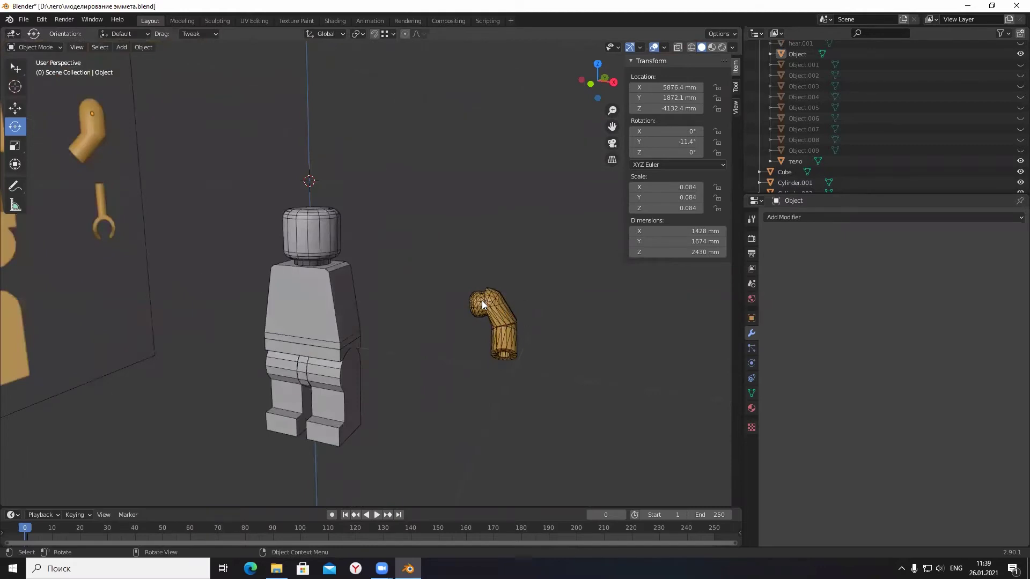
{"action": "scroll", "coordinate": [482, 301], "scroll_direction": "up", "scroll_amount": 5}
{"action": "scroll", "coordinate": [510, 301], "scroll_direction": "up", "scroll_amount": 1}
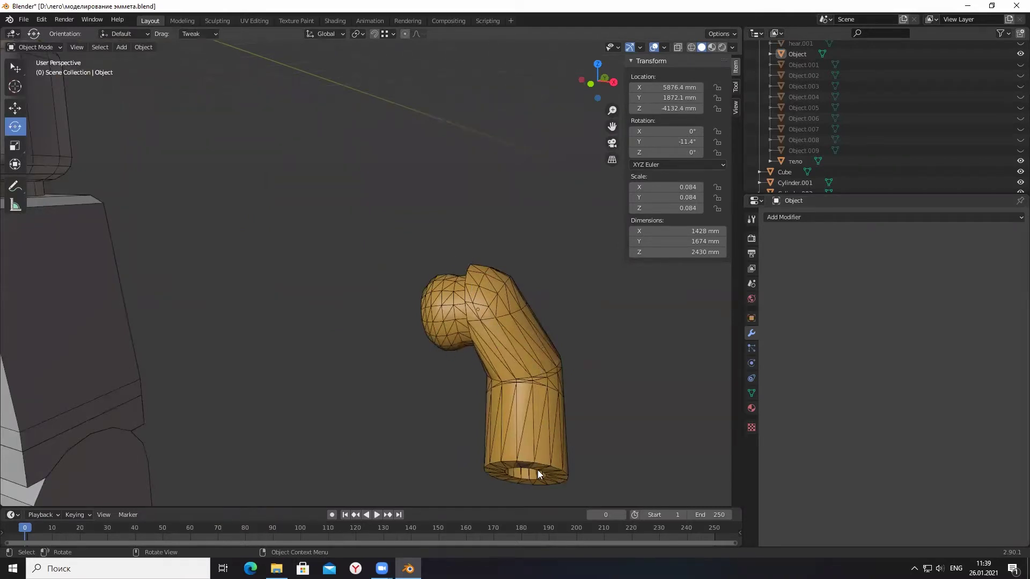
{"action": "scroll", "coordinate": [455, 367], "scroll_direction": "down", "scroll_amount": 3}
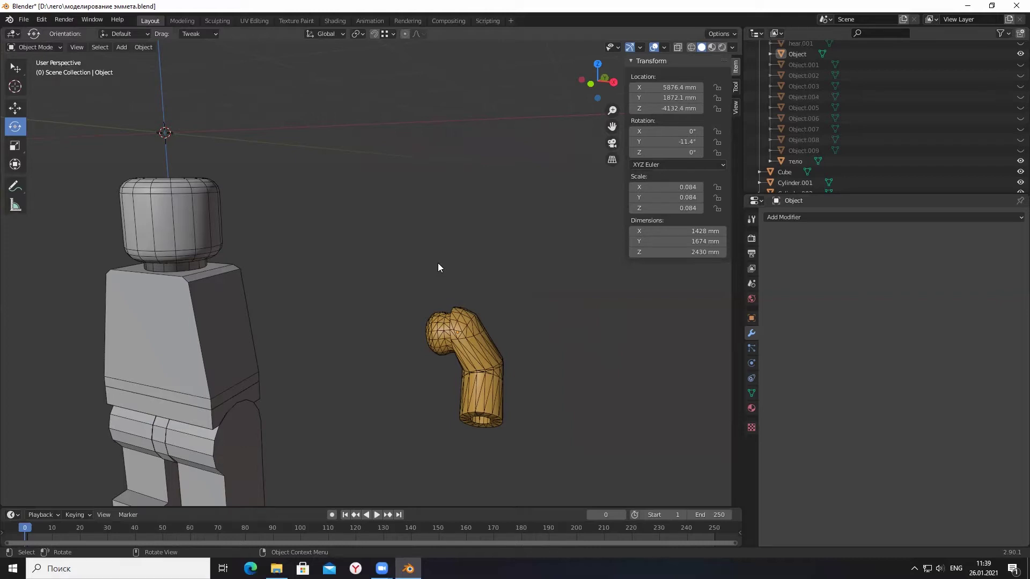
{"action": "scroll", "coordinate": [438, 267], "scroll_direction": "down", "scroll_amount": 2}
{"action": "scroll", "coordinate": [437, 268], "scroll_direction": "down", "scroll_amount": 3}
{"action": "scroll", "coordinate": [440, 266], "scroll_direction": "down", "scroll_amount": 2}
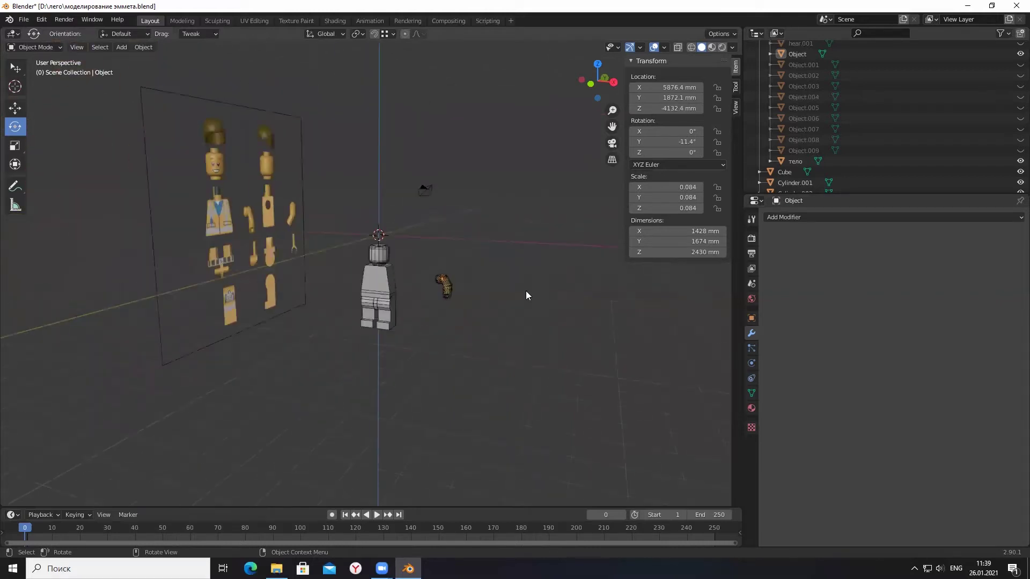
{"action": "mouse_move", "coordinate": [493, 267]}
{"action": "middle_mouse_down"}
{"action": "mouse_move", "coordinate": [418, 263]}
{"action": "mouse_move", "coordinate": [436, 261]}
{"action": "middle_mouse_up"}
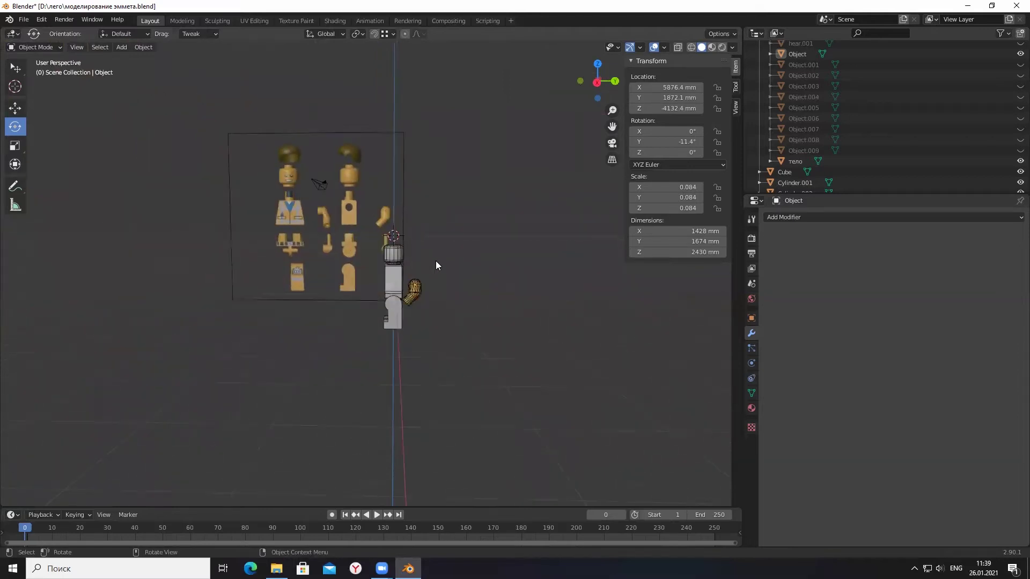
Move the reference parts image near the figure, to 1993.9, -5078.7, 327.29 mm.
{"action": "left_click", "coordinate": [324, 240]}
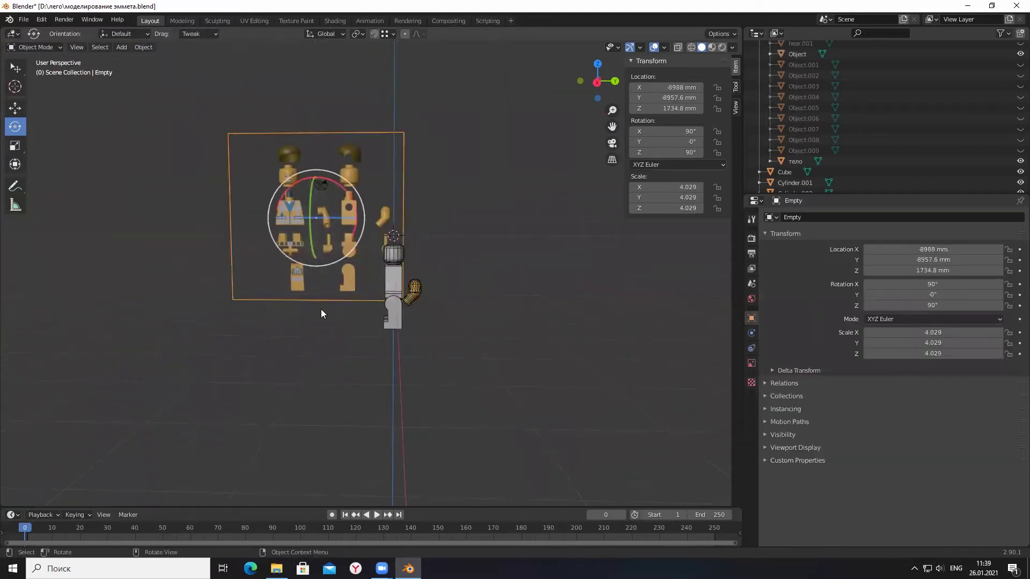
{"action": "middle_click_drag", "start_coordinate": [297, 364], "coordinate": [366, 378]}
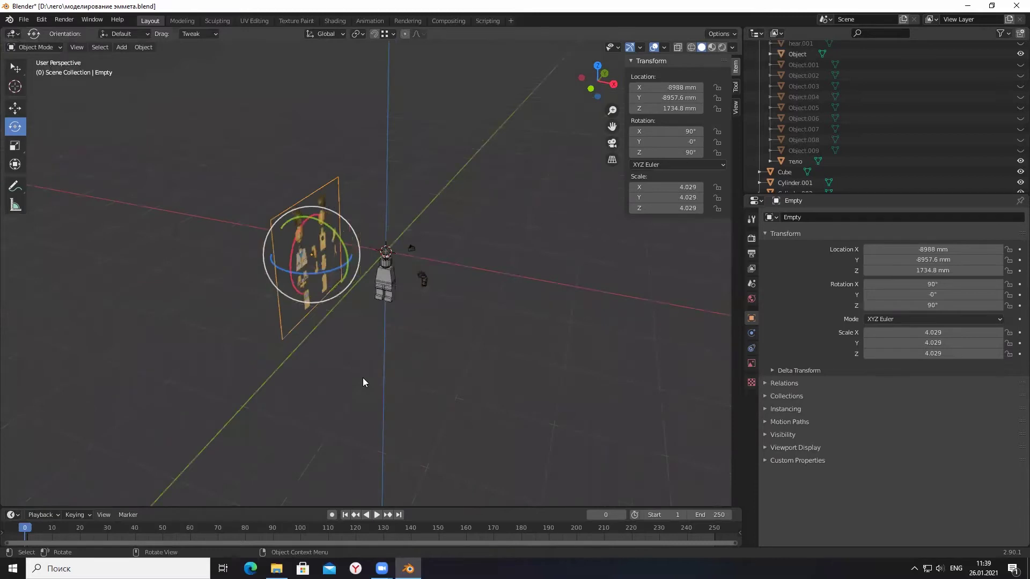
{"action": "key", "text": "g"}
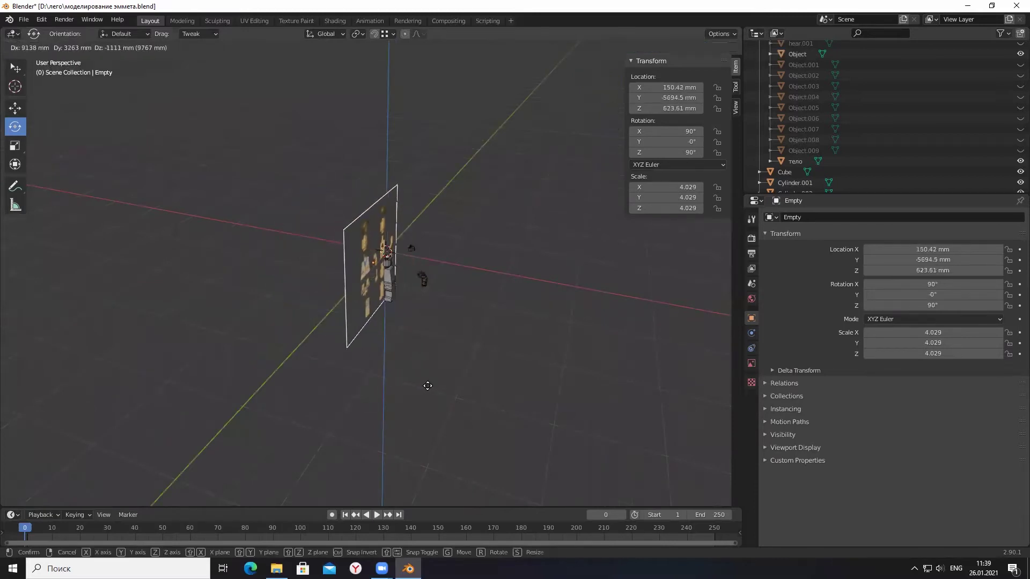
{"action": "left_click", "coordinate": [435, 388]}
{"action": "scroll", "coordinate": [435, 389], "scroll_direction": "up", "scroll_amount": 3}
{"action": "mouse_move", "coordinate": [436, 389]}
{"action": "middle_mouse_down"}
{"action": "mouse_move", "coordinate": [489, 267]}
{"action": "mouse_move", "coordinate": [433, 251]}
{"action": "mouse_move", "coordinate": [443, 258]}
{"action": "middle_mouse_up"}
{"action": "scroll", "coordinate": [433, 251], "scroll_direction": "up", "scroll_amount": 3}
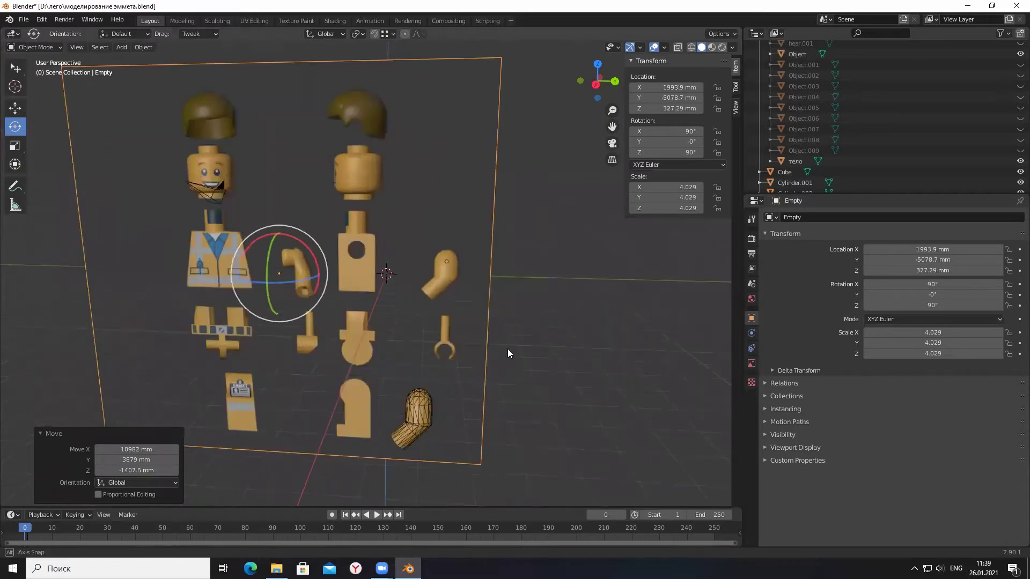
Place the 3D cursor on the bent-arm drawing and bring up the Add mesh list.
{"action": "left_click", "coordinate": [18, 89]}
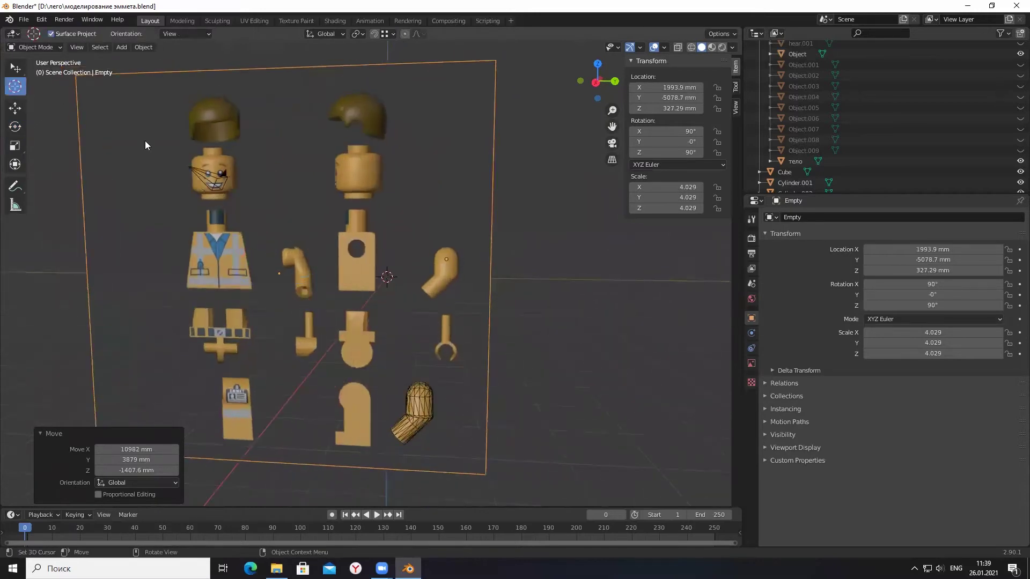
{"action": "left_click", "coordinate": [435, 285]}
{"action": "scroll", "coordinate": [436, 286], "scroll_direction": "up", "scroll_amount": 4}
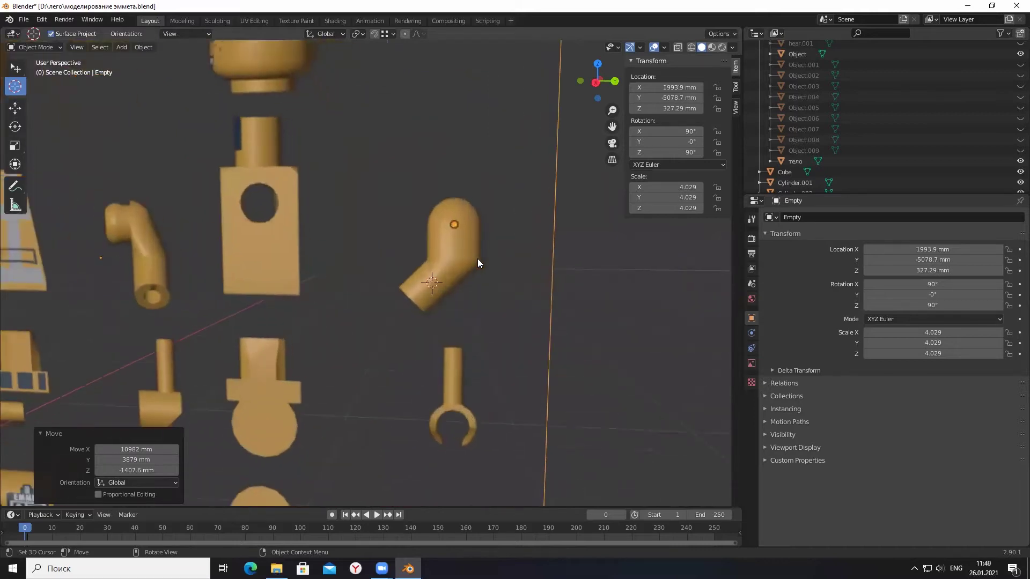
{"action": "key", "text": "shift+a"}
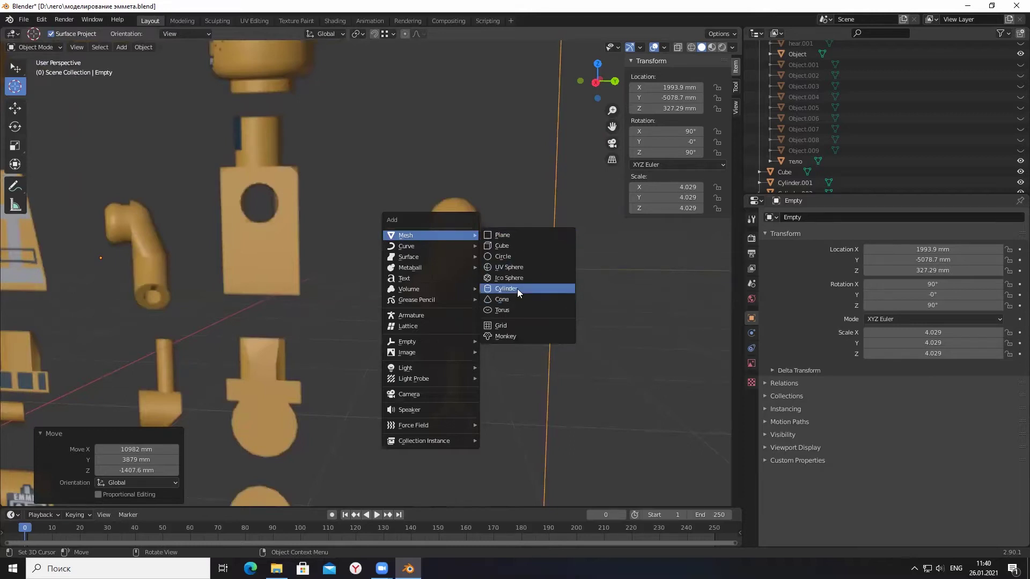
Add a cylinder at the 3D cursor and rotate it 47.8°.
{"action": "mouse_move", "coordinate": [430, 235]}
{"action": "left_click", "coordinate": [518, 289]}
{"action": "middle_click_drag", "start_coordinate": [467, 277], "coordinate": [466, 276]}
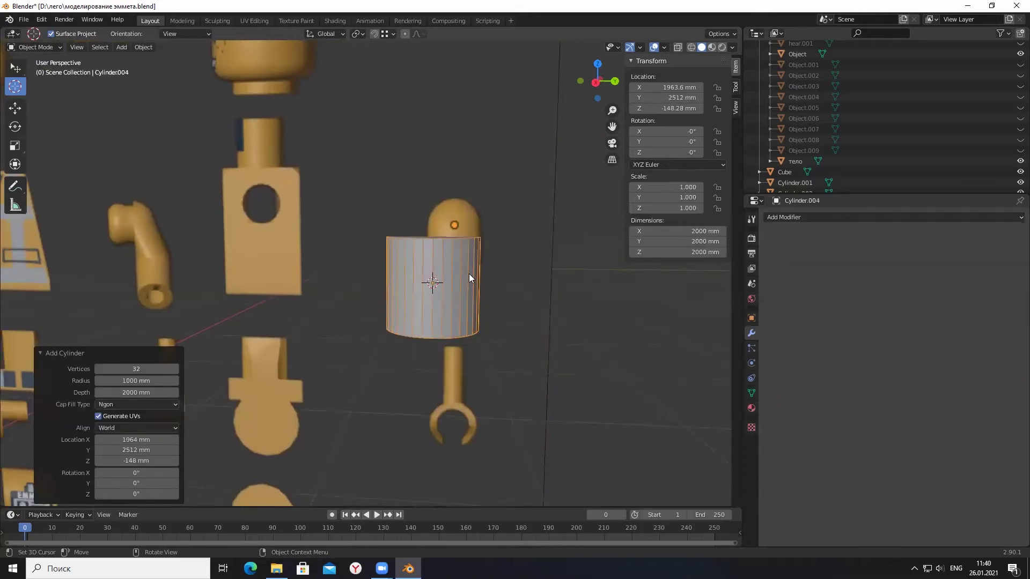
{"action": "key", "text": "r"}
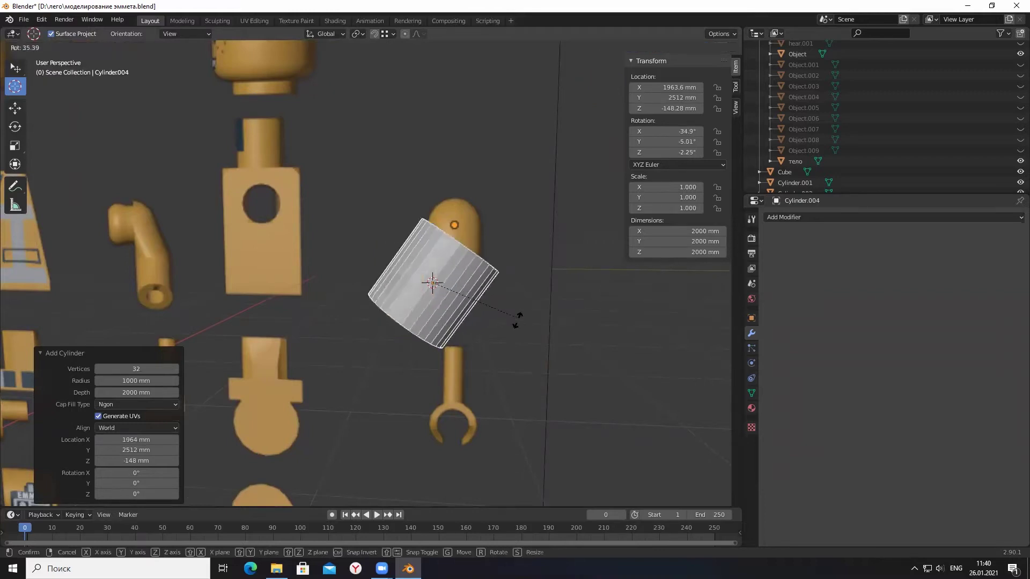
{"action": "left_click", "coordinate": [518, 346]}
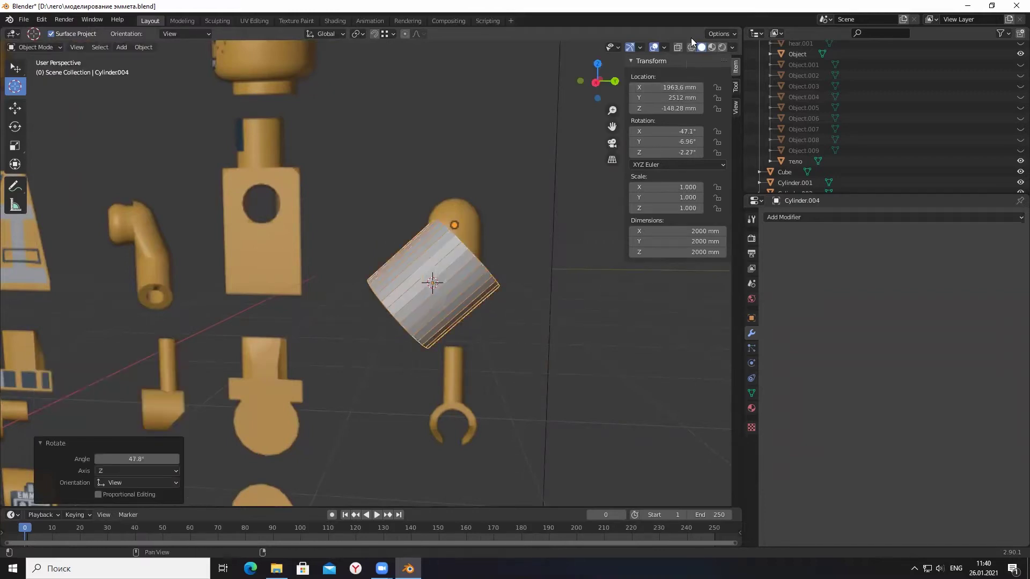
Switch to wireframe, scale the cylinder to 0.428, and set transform orientation to Local.
{"action": "key", "text": "shift+z"}
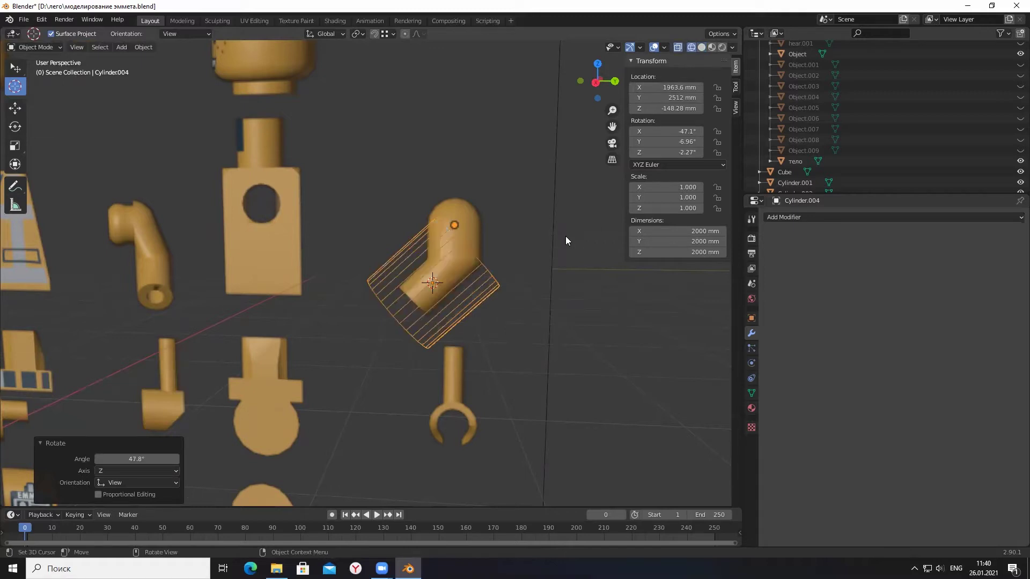
{"action": "key", "text": "s"}
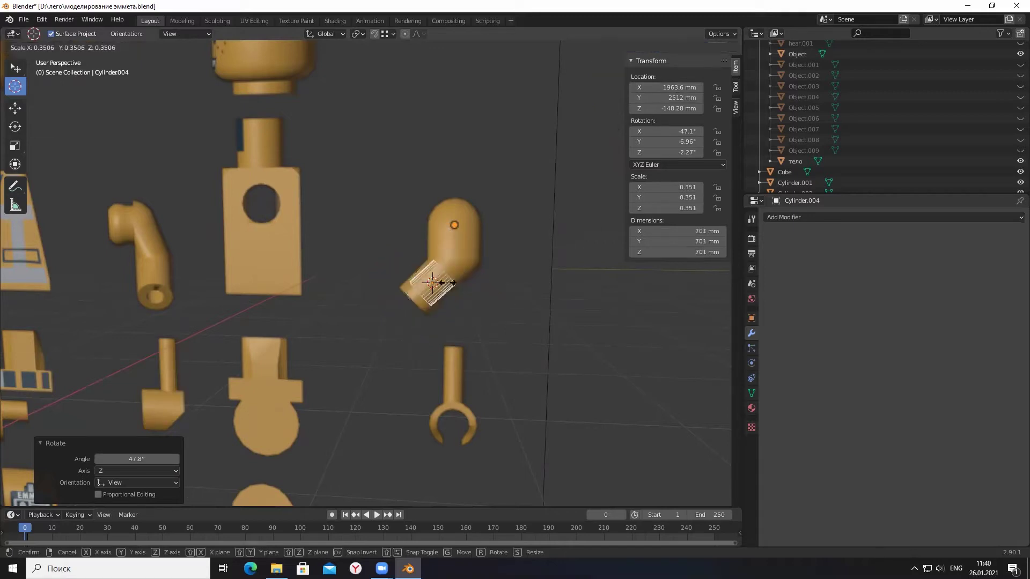
{"action": "left_click", "coordinate": [451, 284]}
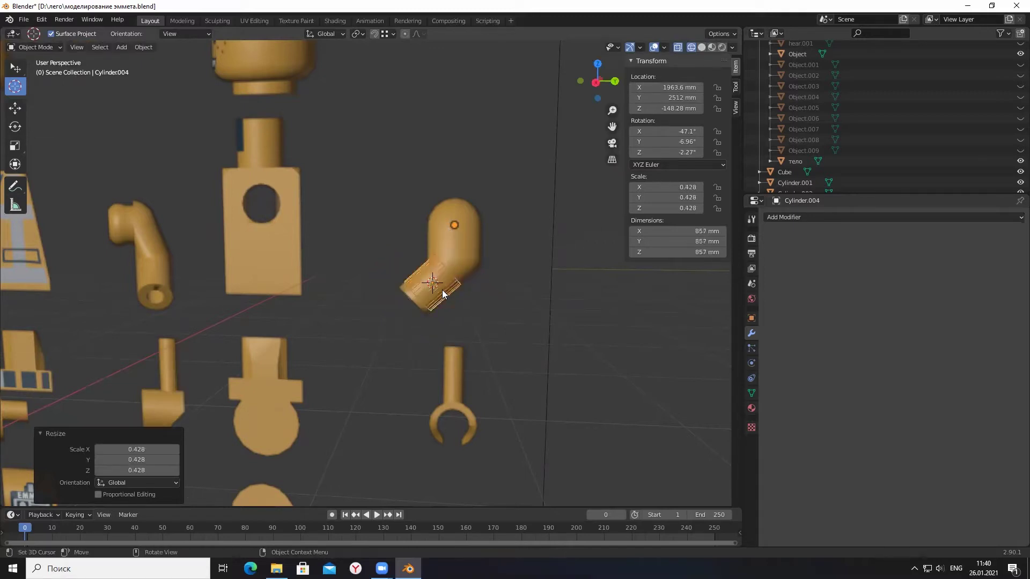
{"action": "middle_click_drag", "start_coordinate": [451, 284], "coordinate": [499, 296]}
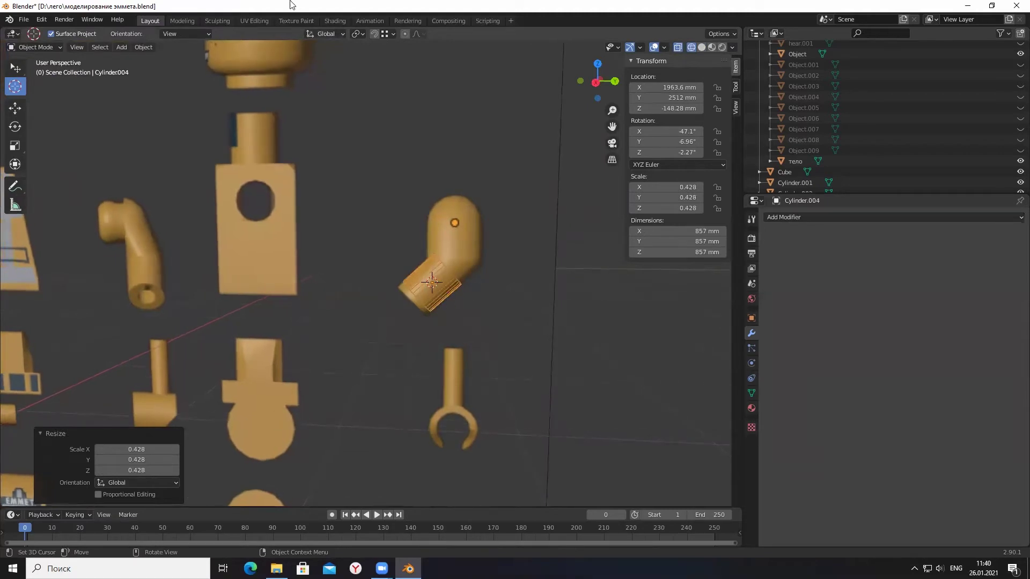
{"action": "left_click", "coordinate": [331, 33]}
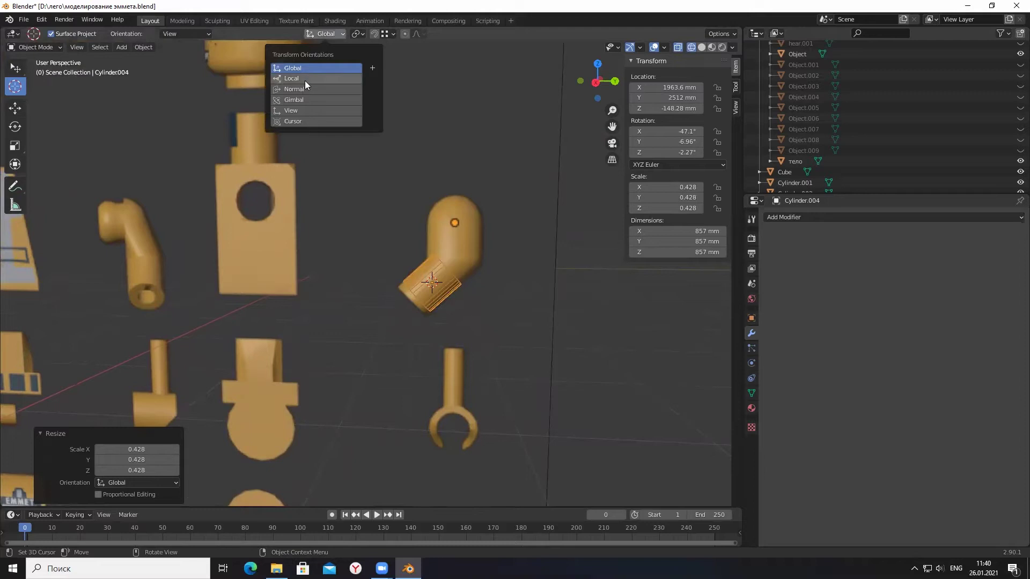
{"action": "left_click", "coordinate": [289, 78]}
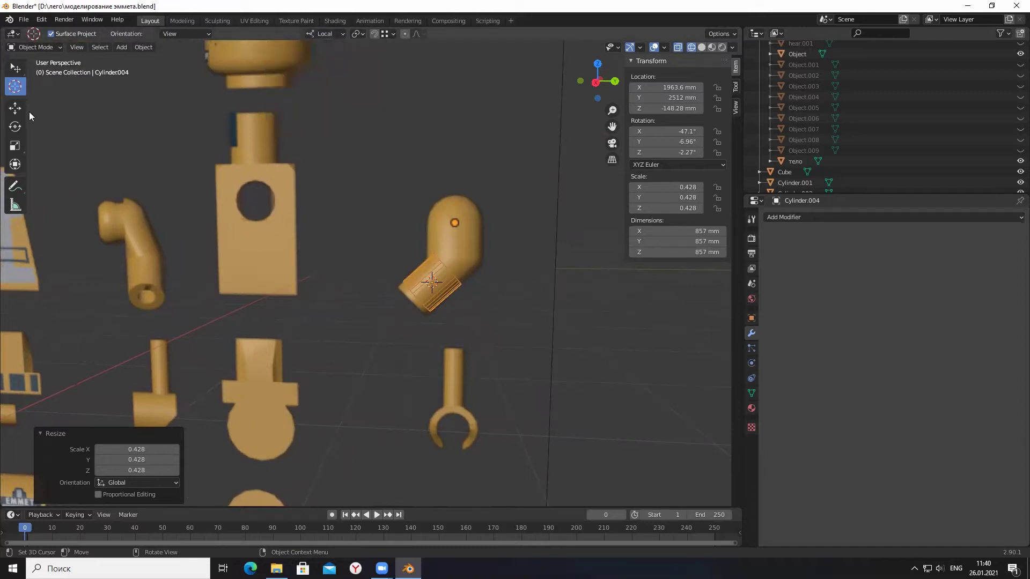
Fit the cylinder to the upper arm segment: scale 0.433, 0.433, 0.546 and tilt about -42.6°.
{"action": "left_click", "coordinate": [16, 146]}
{"action": "left_click_drag", "start_coordinate": [460, 255], "coordinate": [469, 239]}
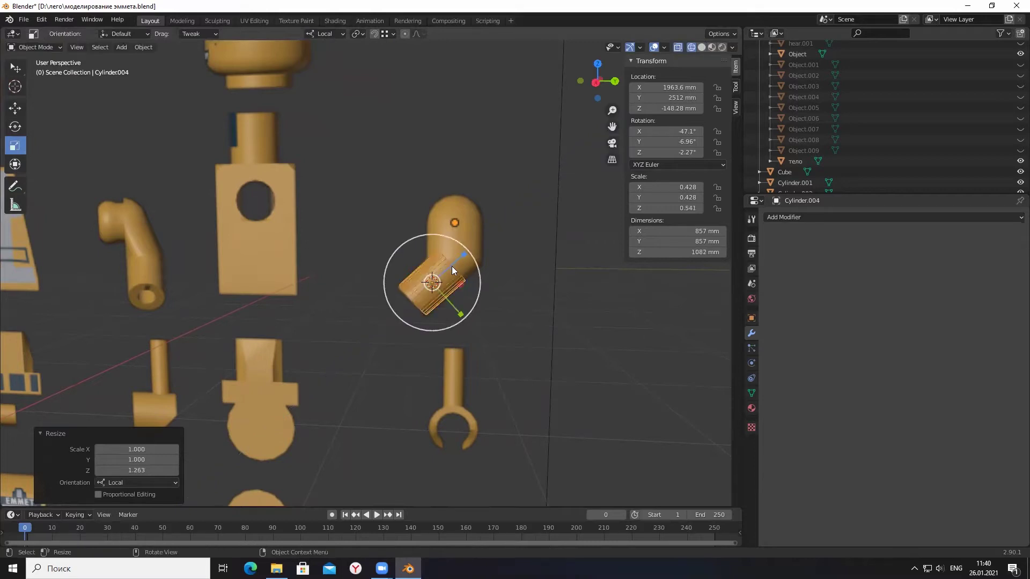
{"action": "key", "text": "s"}
{"action": "left_click", "coordinate": [453, 232]}
{"action": "left_click", "coordinate": [15, 127]}
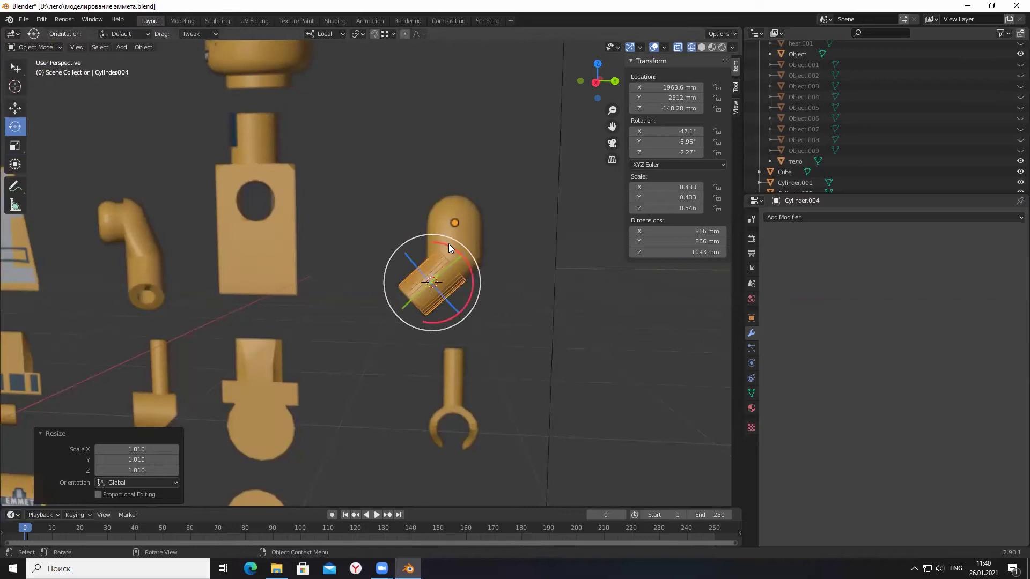
{"action": "left_click_drag", "start_coordinate": [448, 243], "coordinate": [445, 239]}
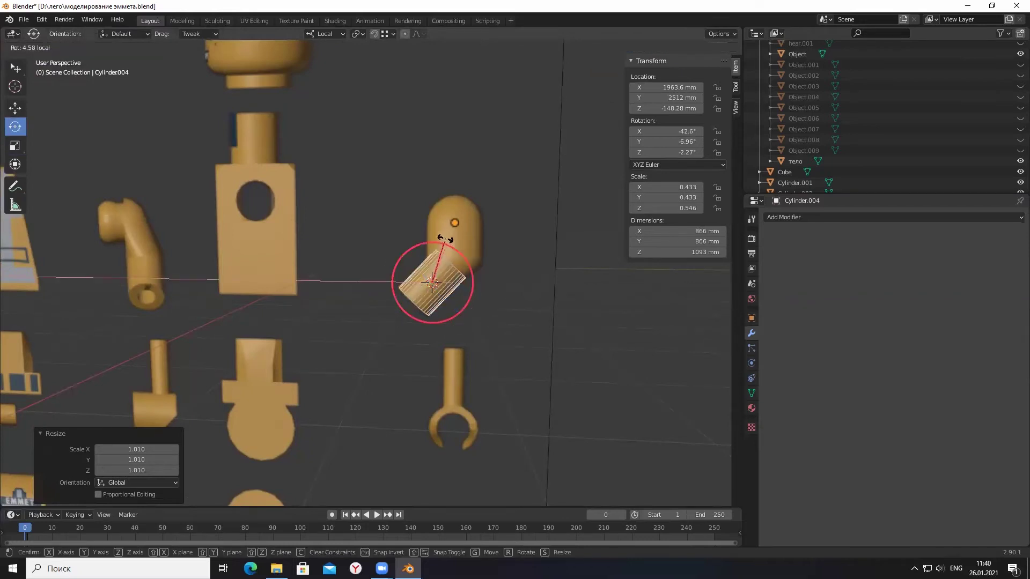
{"action": "mouse_move", "coordinate": [432, 300]}
{"action": "middle_mouse_down"}
{"action": "mouse_move", "coordinate": [512, 306]}
{"action": "mouse_move", "coordinate": [419, 312]}
{"action": "mouse_move", "coordinate": [444, 312]}
{"action": "middle_mouse_up"}
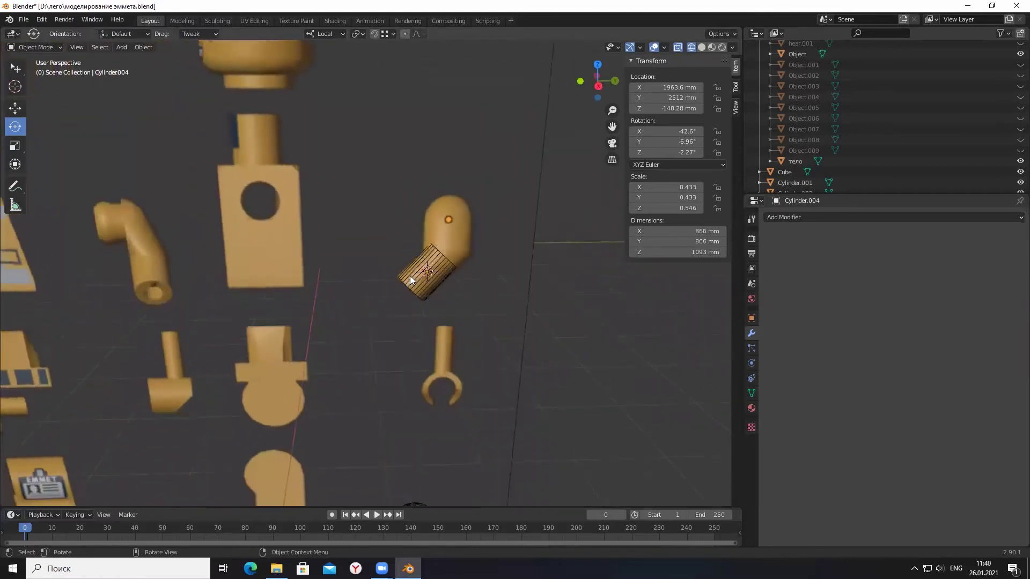
Select edges on Cylinder.004 in Edit Mode, then return to Object Mode.
{"action": "left_click", "coordinate": [422, 294]}
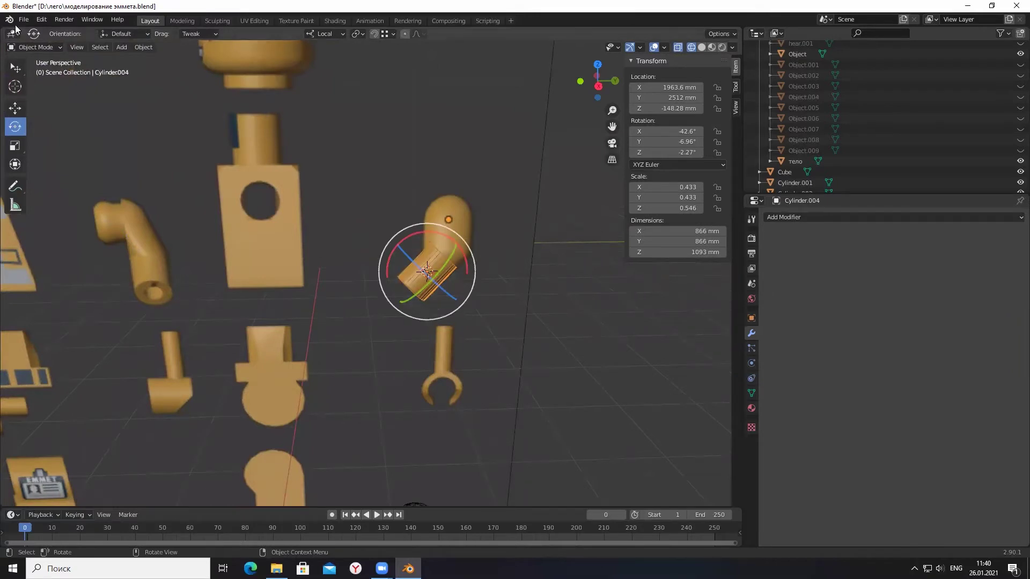
{"action": "left_click", "coordinate": [19, 48]}
{"action": "left_click", "coordinate": [34, 71]}
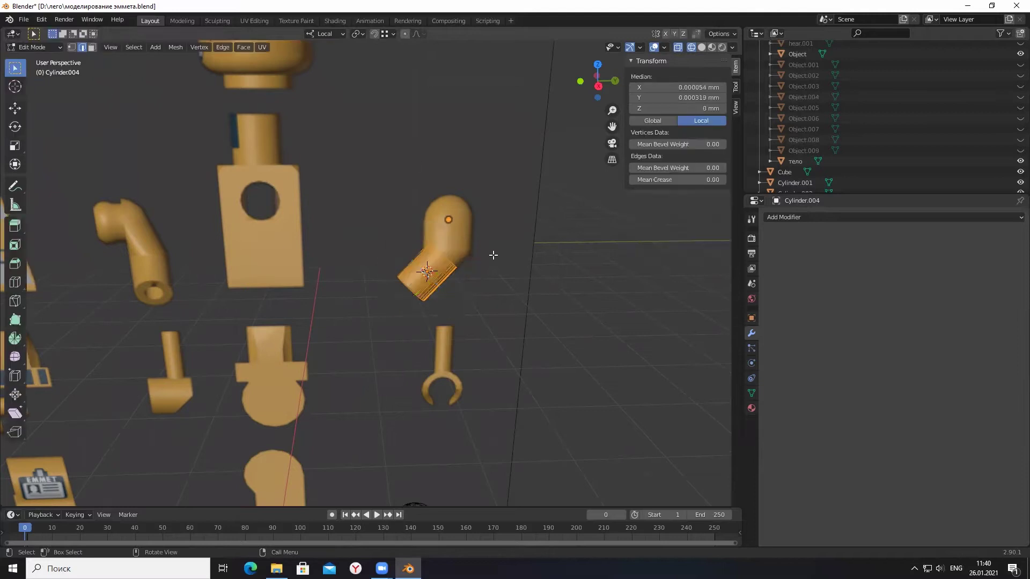
{"action": "left_click", "coordinate": [444, 258]}
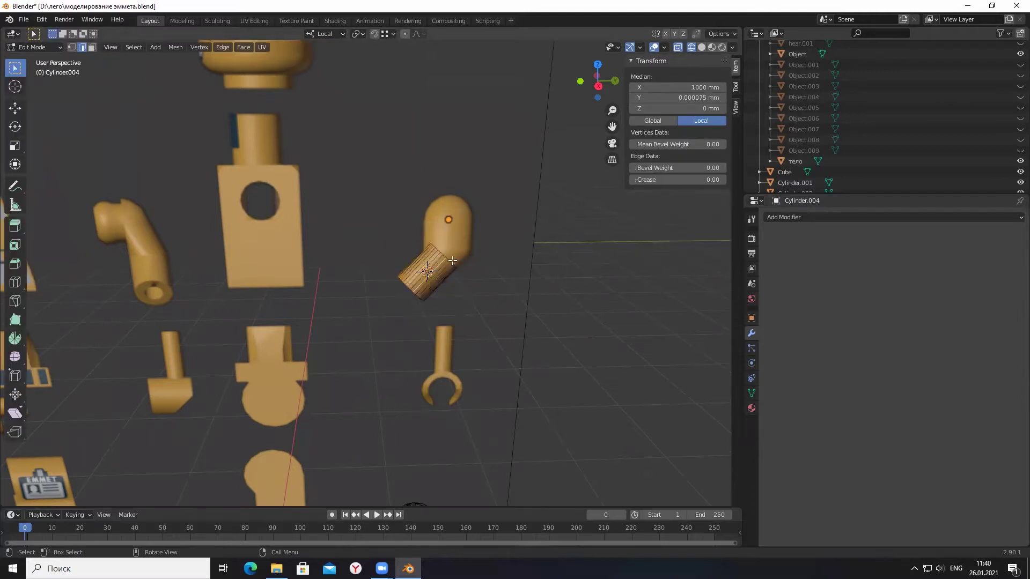
{"action": "left_click", "coordinate": [478, 285]}
{"action": "left_click", "coordinate": [437, 282]}
{"action": "left_click", "coordinate": [33, 47]}
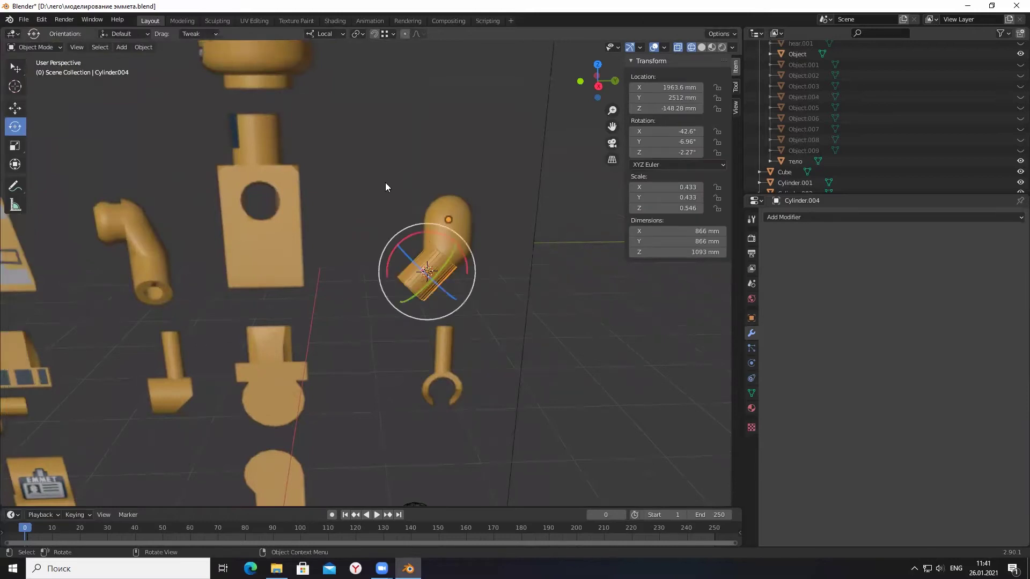
Move the reference Empty 762.89 mm along its local Z axis.
{"action": "left_click", "coordinate": [532, 236]}
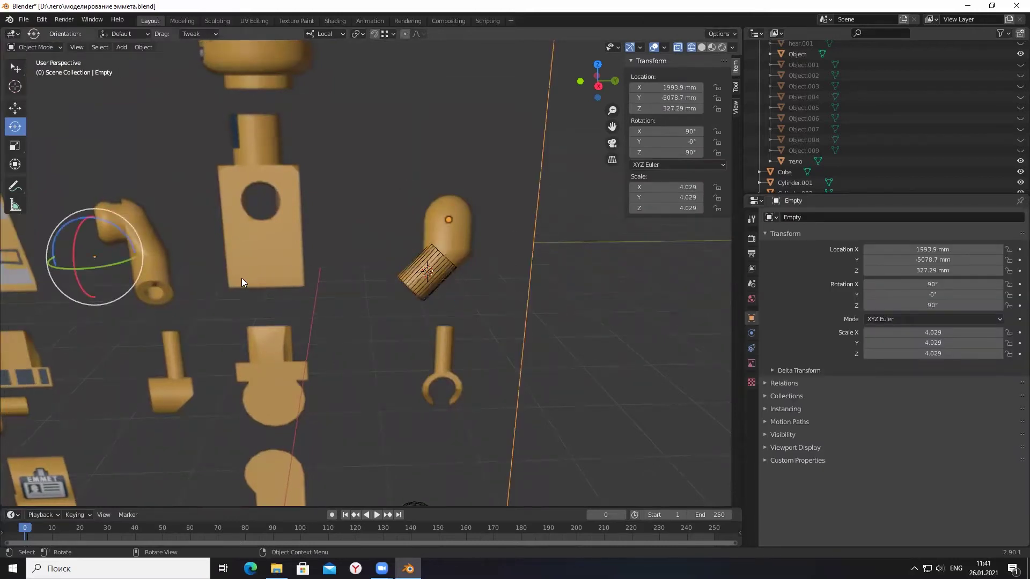
{"action": "key", "text": "g"}
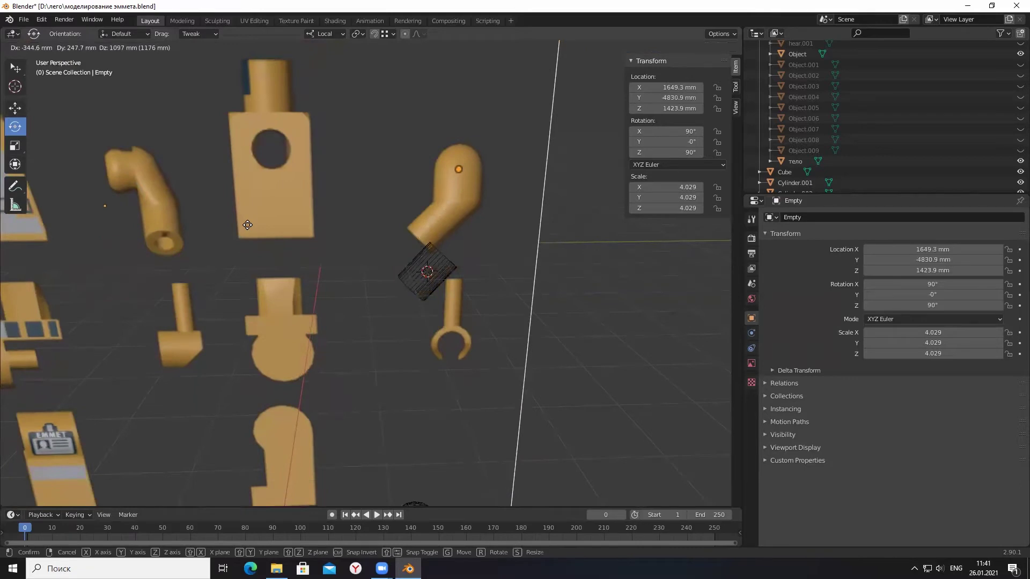
{"action": "key", "text": "y"}
{"action": "key", "text": "y"}
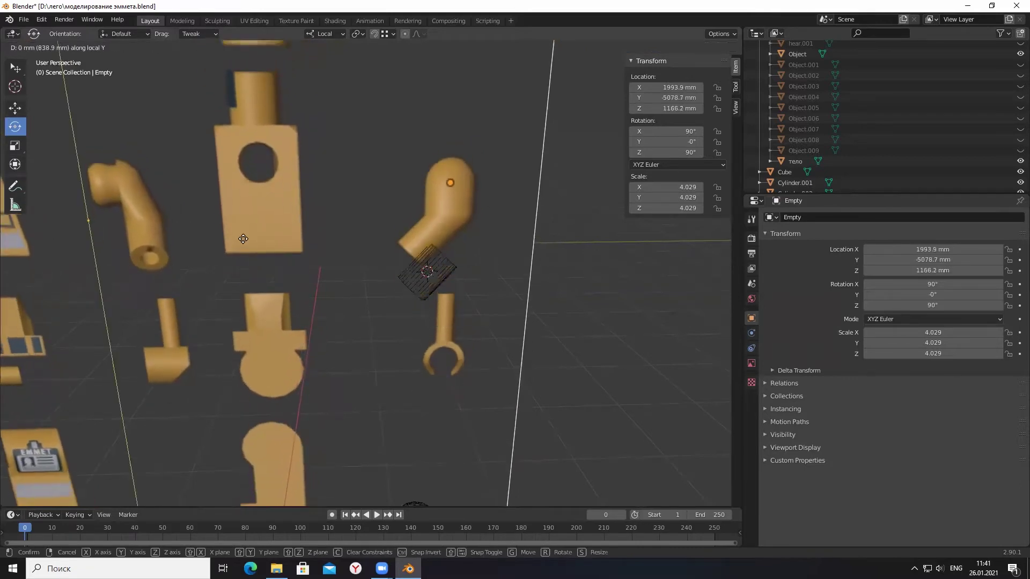
{"action": "key", "text": "x"}
{"action": "key", "text": "x"}
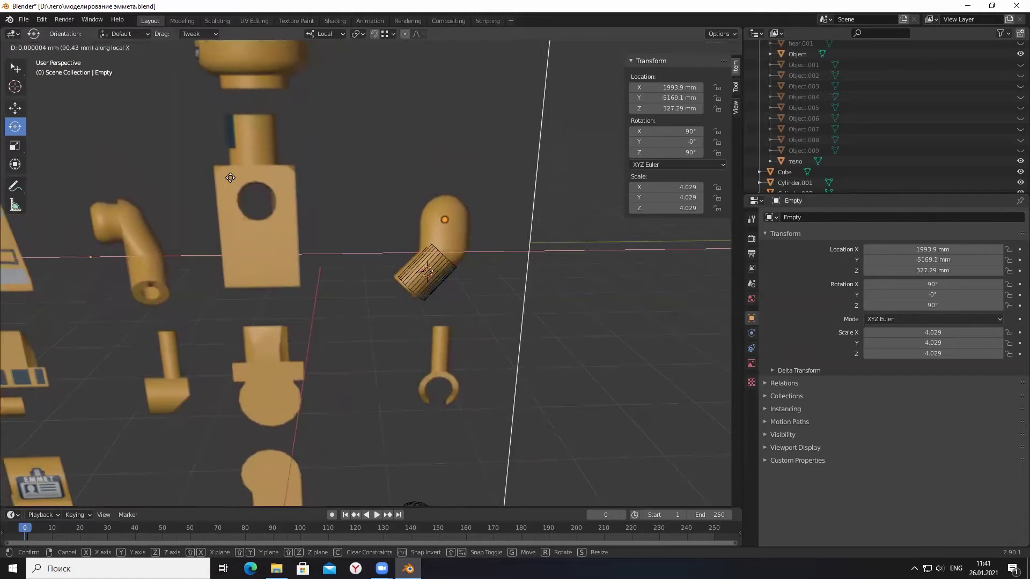
{"action": "key", "text": "z"}
{"action": "key", "text": "z"}
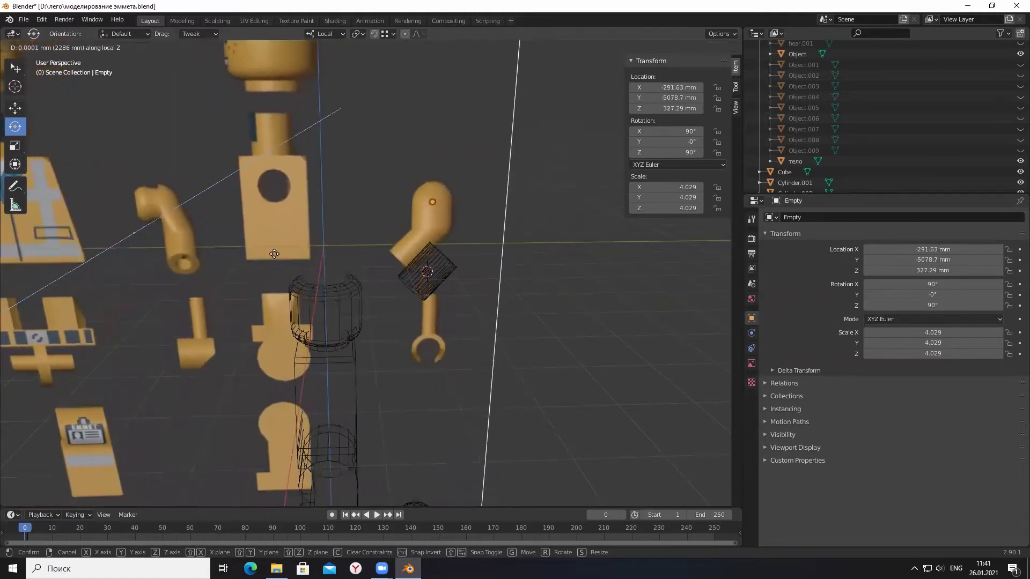
{"action": "left_click", "coordinate": [277, 314]}
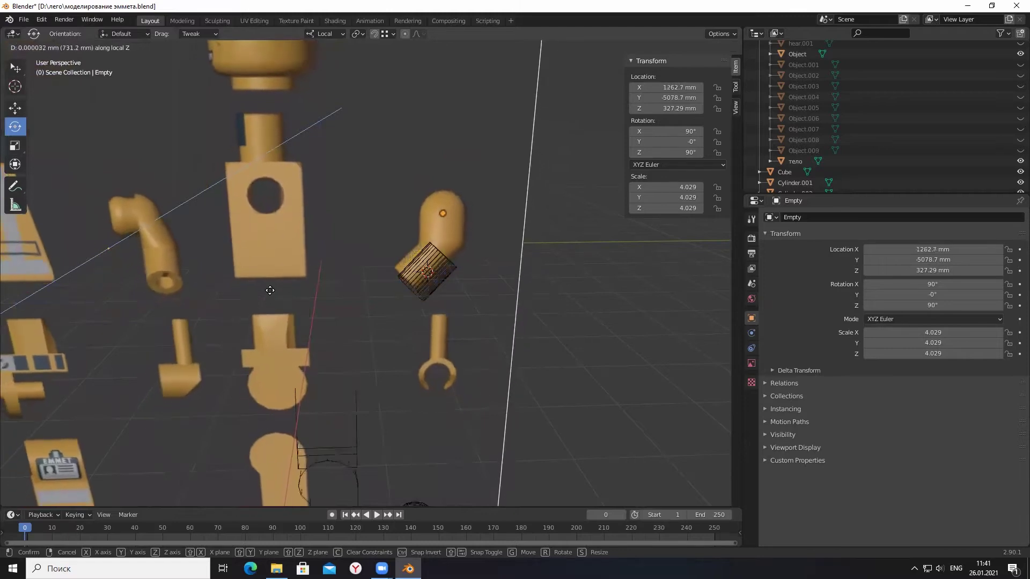
Reselect the bent arm cylinder Cylinder.004.
{"action": "mouse_move", "coordinate": [533, 272]}
{"action": "middle_mouse_down"}
{"action": "mouse_move", "coordinate": [640, 269]}
{"action": "mouse_move", "coordinate": [577, 277]}
{"action": "middle_mouse_up"}
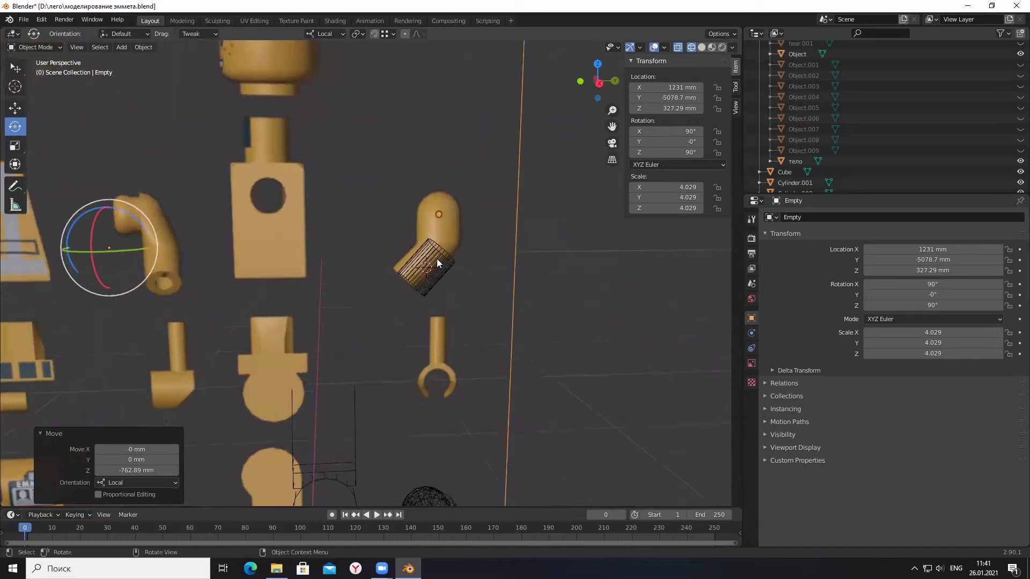
{"action": "left_click", "coordinate": [443, 264]}
{"action": "left_click", "coordinate": [35, 47]}
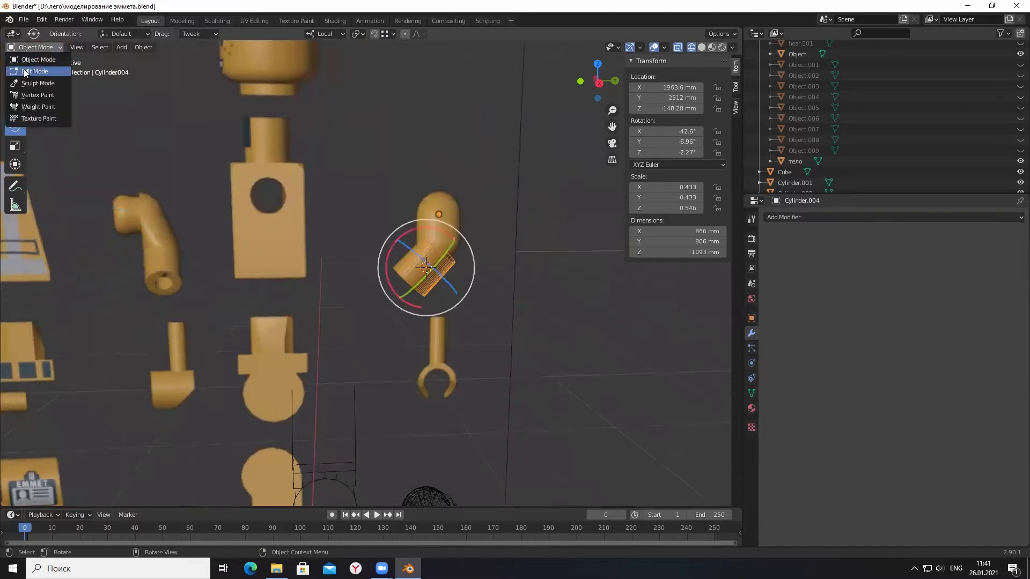
Put the cylinder into Edit Mode and zoom in on the arm joint.
{"action": "left_click", "coordinate": [33, 68]}
{"action": "middle_click_drag", "start_coordinate": [518, 285], "coordinate": [484, 277]}
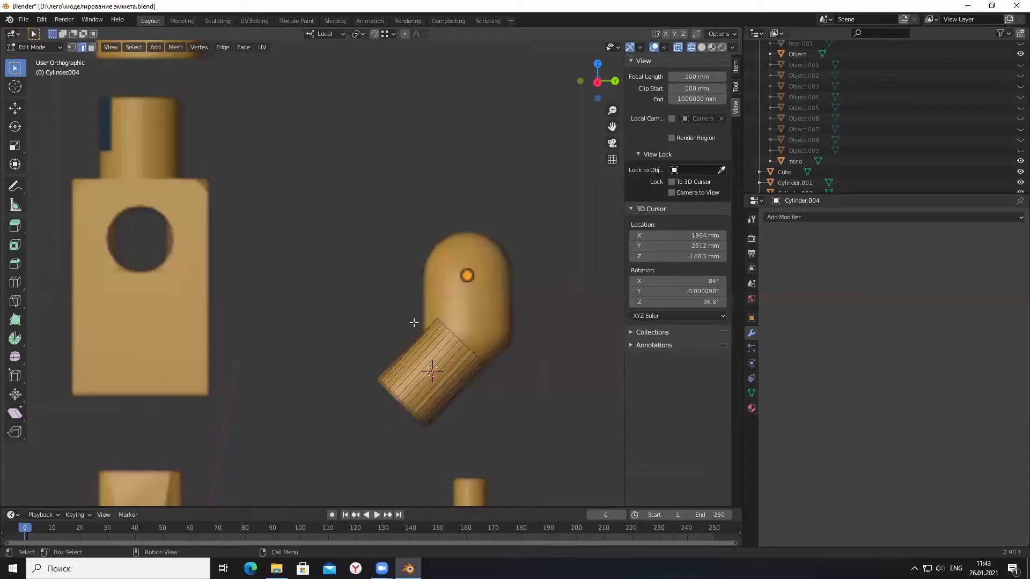
{"action": "scroll", "coordinate": [457, 337], "scroll_direction": "up", "scroll_amount": 2}
{"action": "scroll", "coordinate": [440, 295], "scroll_direction": "up", "scroll_amount": 1}
{"action": "scroll", "coordinate": [428, 263], "scroll_direction": "down", "scroll_amount": 1}
{"action": "scroll", "coordinate": [442, 269], "scroll_direction": "up", "scroll_amount": 3}
{"action": "scroll", "coordinate": [413, 269], "scroll_direction": "up", "scroll_amount": 3}
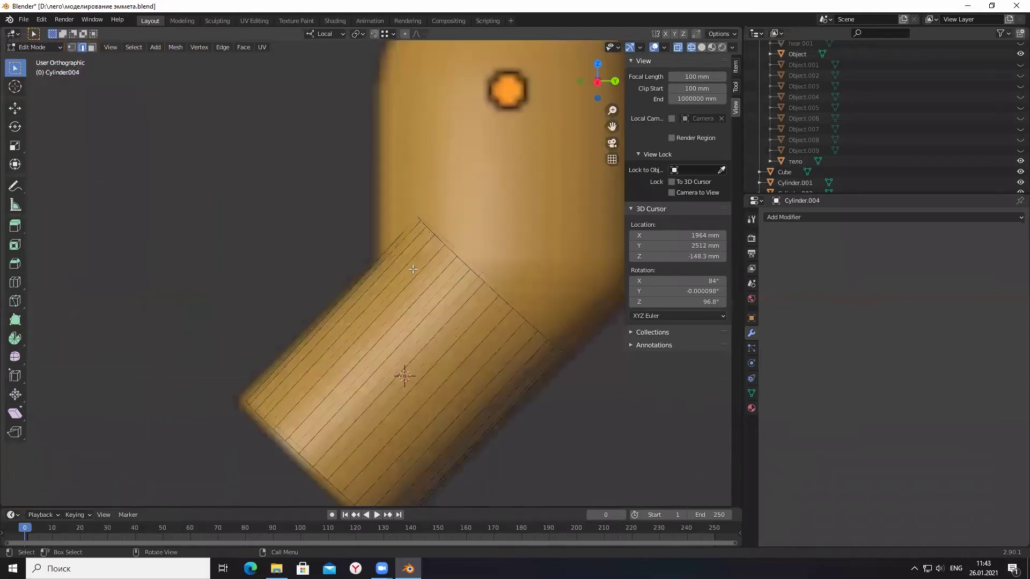
Shift the cylinder's end edge loop 23.652, -166.8, -191.75 mm to meet the bend.
{"action": "left_click", "coordinate": [457, 258], "text": "alt"}
{"action": "left_click", "coordinate": [472, 271], "text": "alt"}
{"action": "key", "text": "g"}
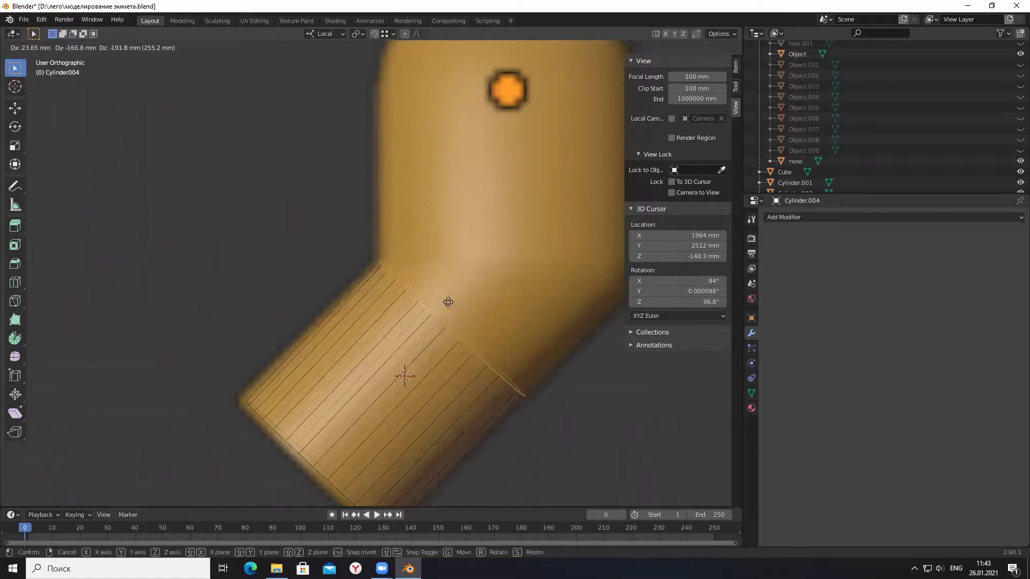
{"action": "left_click", "coordinate": [448, 302]}
{"action": "scroll", "coordinate": [429, 295], "scroll_direction": "down", "scroll_amount": 2}
{"action": "scroll", "coordinate": [423, 292], "scroll_direction": "down", "scroll_amount": 2}
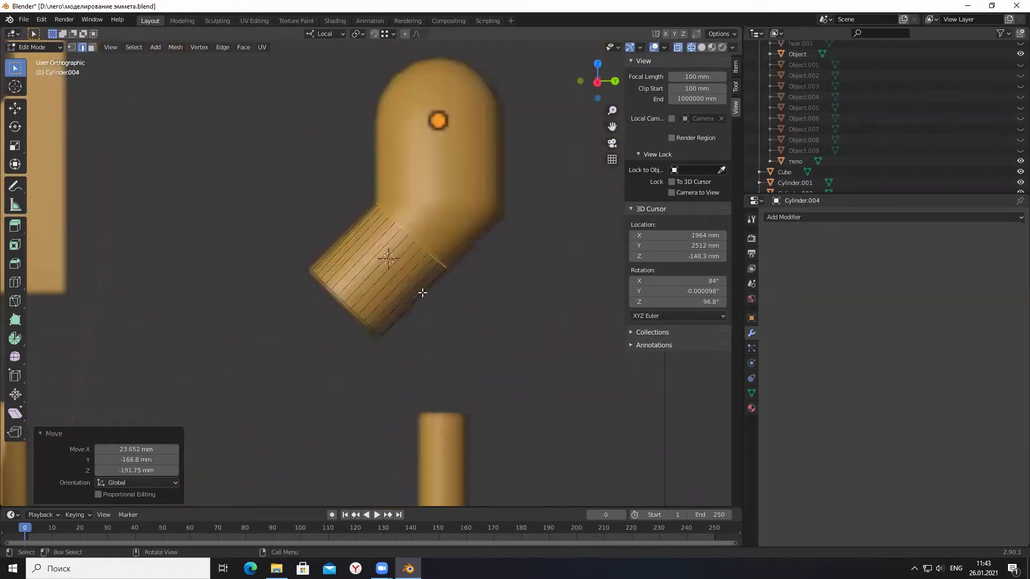
{"action": "scroll", "coordinate": [420, 255], "scroll_direction": "down", "scroll_amount": 3}
{"action": "scroll", "coordinate": [419, 213], "scroll_direction": "up", "scroll_amount": 2}
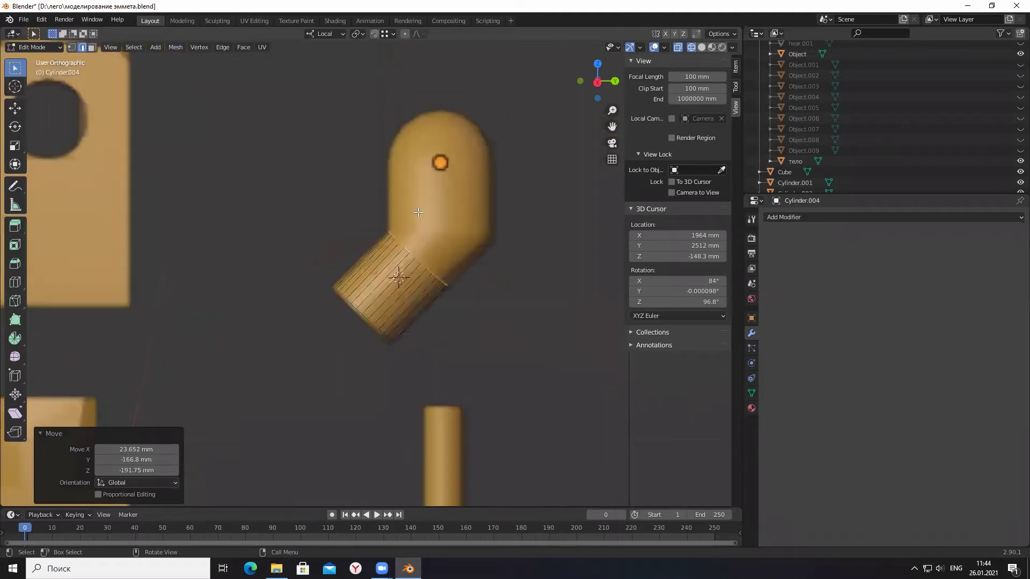
{"action": "scroll", "coordinate": [419, 252], "scroll_direction": "up", "scroll_amount": 2}
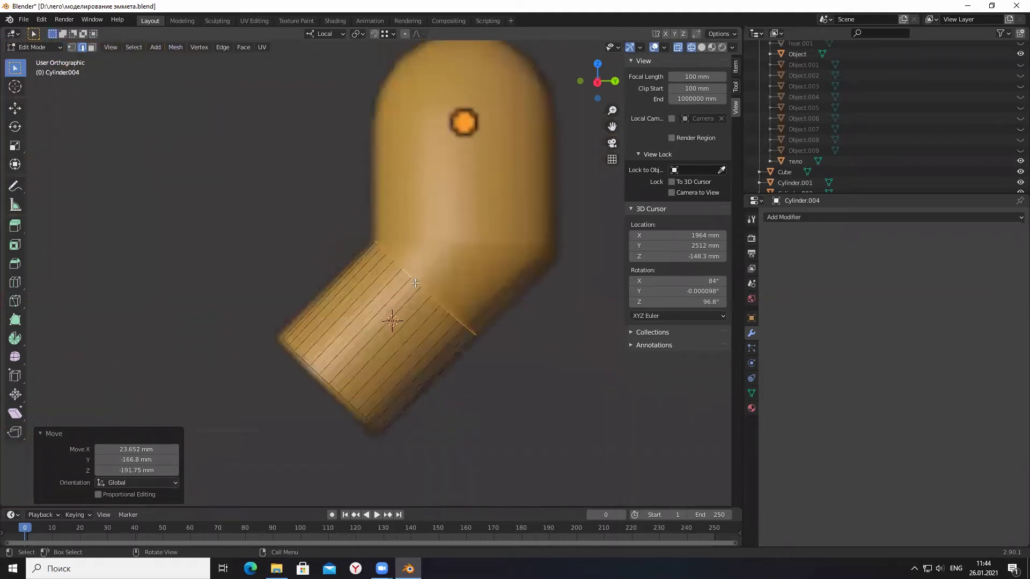
{"action": "right_click", "coordinate": [383, 226]}
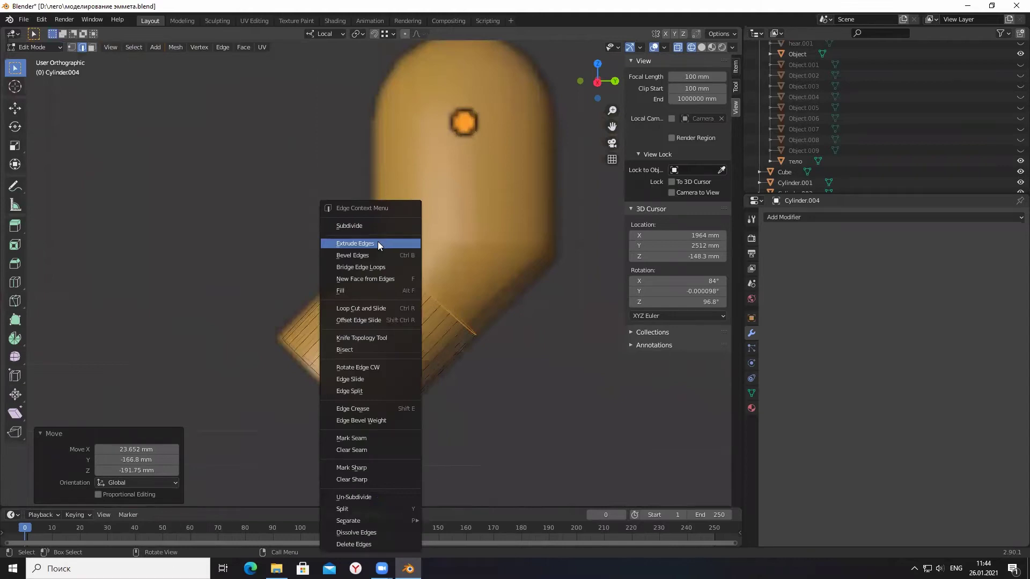
Extrude the end ring, rotate it -31.5°, scale it 1.284, and move it toward the elbow.
{"action": "left_click", "coordinate": [377, 244]}
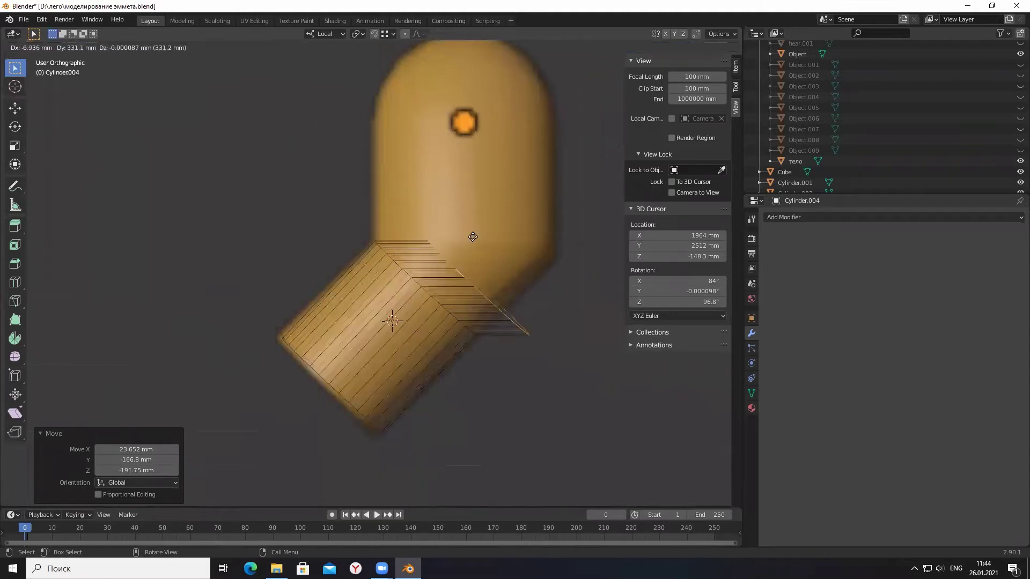
{"action": "left_click", "coordinate": [424, 196]}
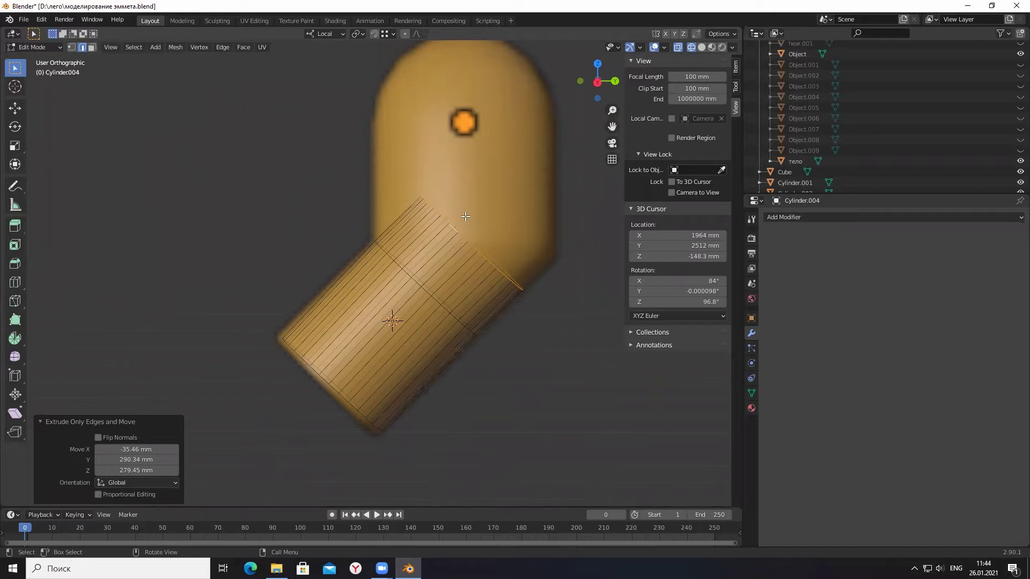
{"action": "key", "text": "r"}
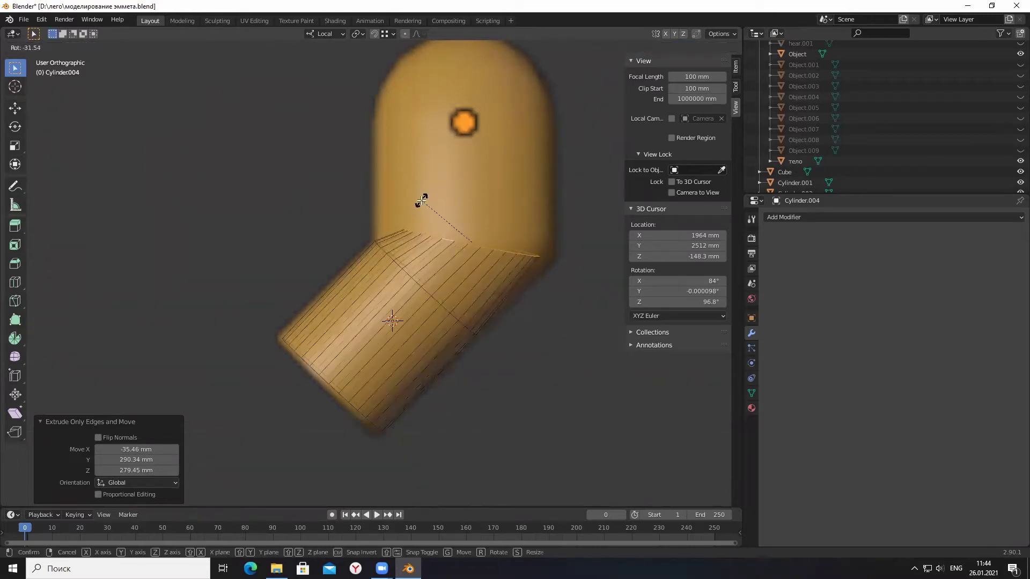
{"action": "left_click", "coordinate": [422, 201]}
{"action": "key", "text": "s"}
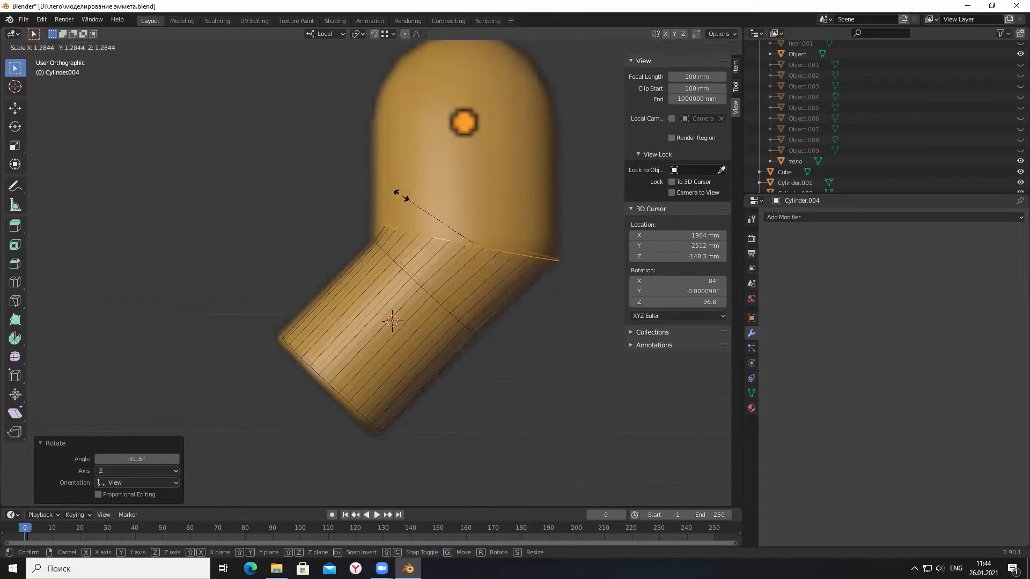
{"action": "left_click", "coordinate": [401, 196]}
{"action": "key", "text": "g"}
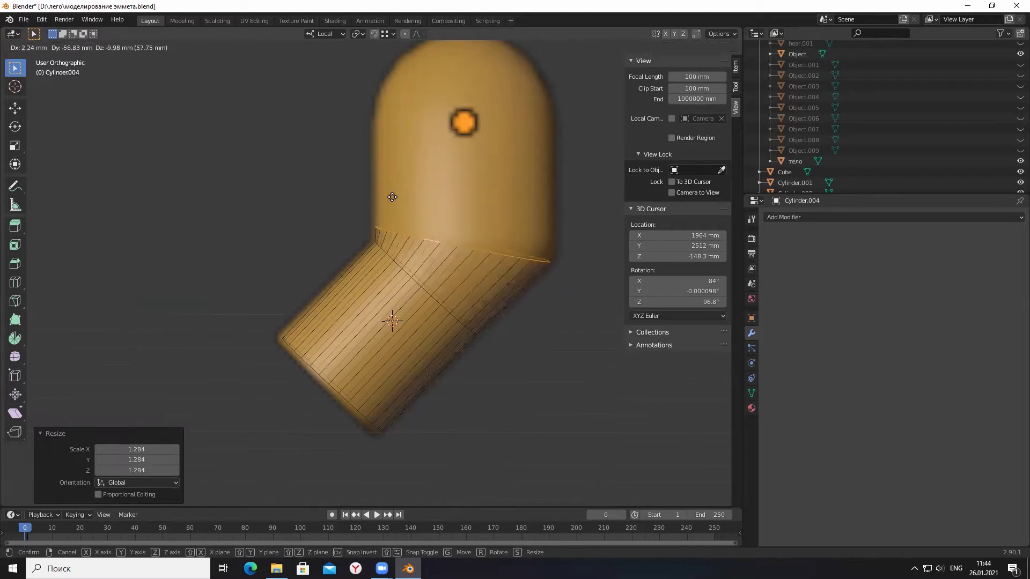
{"action": "left_click", "coordinate": [392, 196]}
Narrow the elbow ring to 0.739 along its local X axis.
{"action": "scroll", "coordinate": [431, 312], "scroll_direction": "down", "scroll_amount": 5}
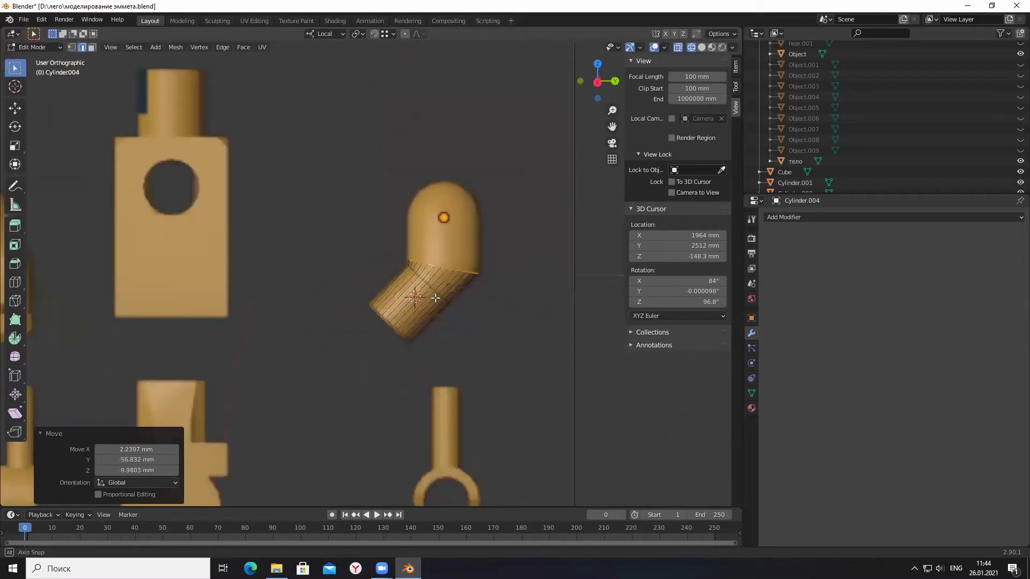
{"action": "middle_click_drag", "start_coordinate": [424, 300], "coordinate": [498, 311]}
{"action": "middle_click_drag", "start_coordinate": [501, 314], "coordinate": [462, 312]}
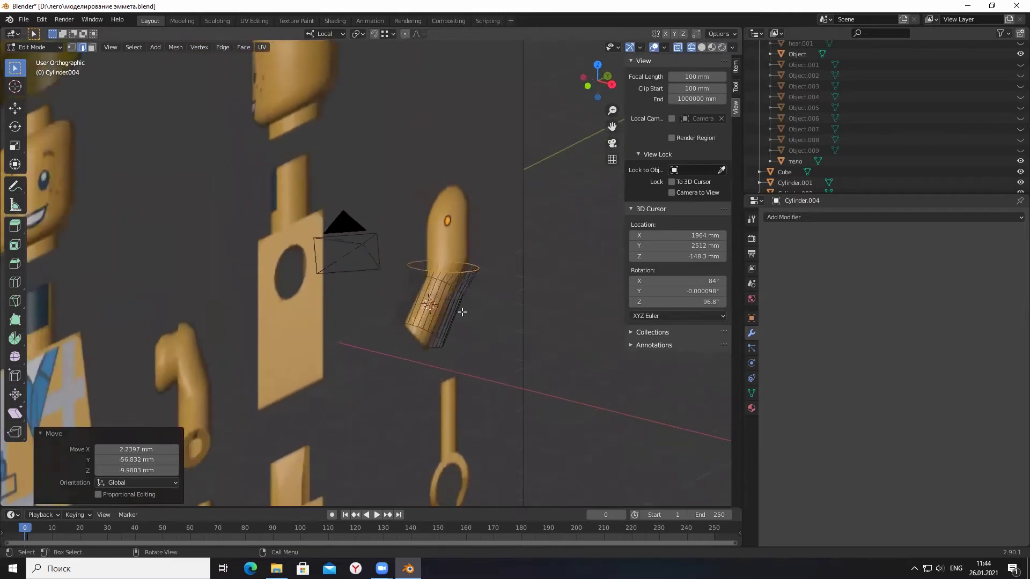
{"action": "left_click", "coordinate": [15, 146]}
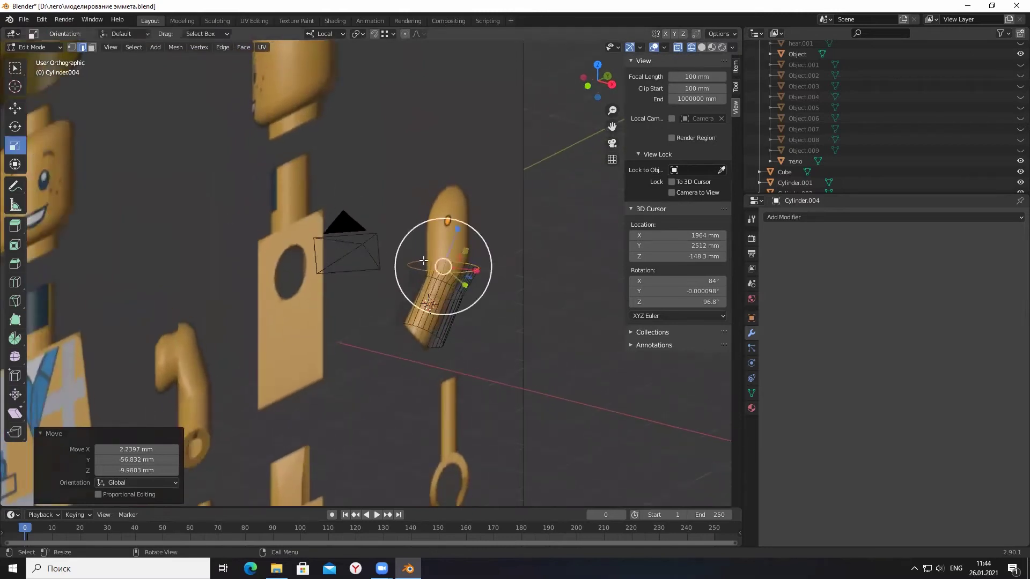
{"action": "left_click_drag", "start_coordinate": [476, 272], "coordinate": [464, 270]}
{"action": "scroll", "coordinate": [447, 277], "scroll_direction": "up", "scroll_amount": 5}
{"action": "middle_click_drag", "start_coordinate": [447, 276], "coordinate": [465, 274]}
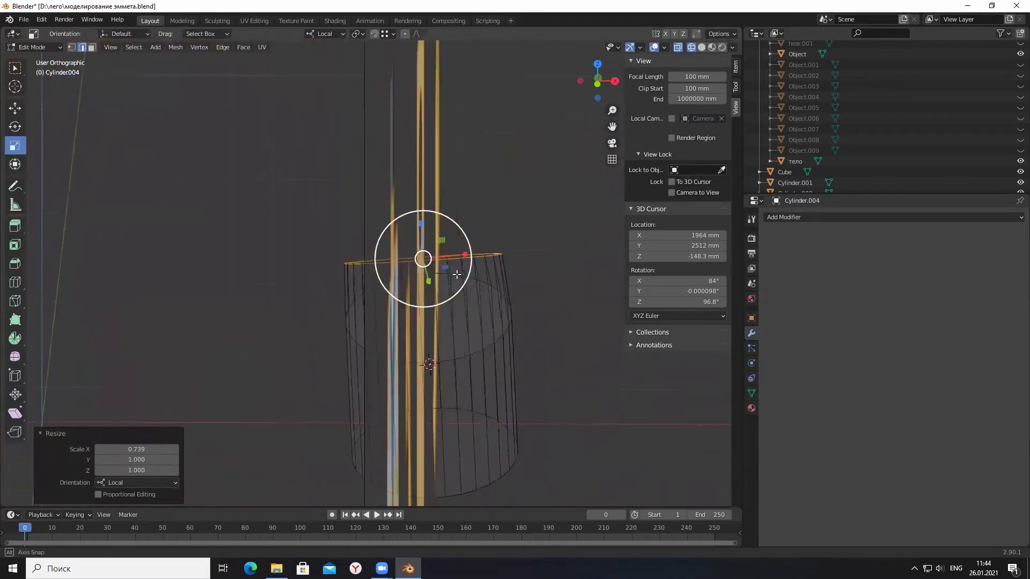
Nudge the ring 5.56, 1.1224, 5.4764 mm into the upper arm and view from the right.
{"action": "key", "text": "g"}
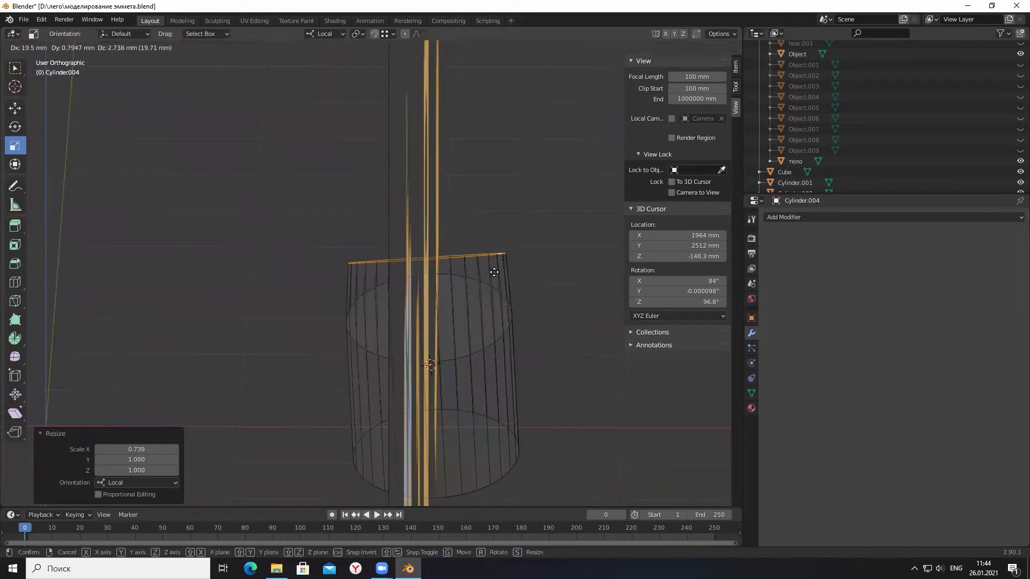
{"action": "left_click", "coordinate": [489, 271]}
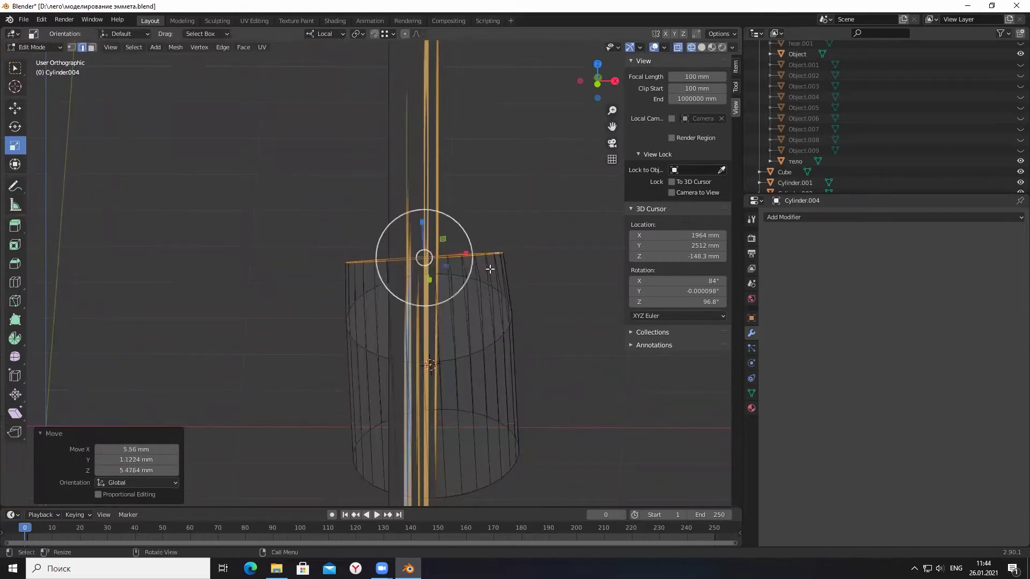
{"action": "middle_click_drag", "start_coordinate": [490, 271], "coordinate": [405, 267]}
{"action": "key", "text": "KP_3"}
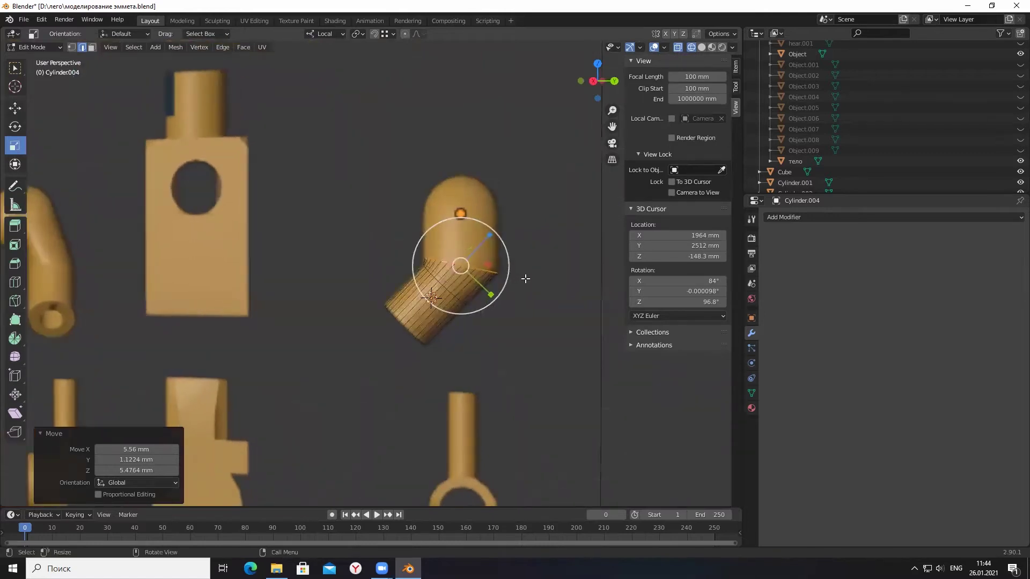
{"action": "scroll", "coordinate": [477, 257], "scroll_direction": "up", "scroll_amount": 5}
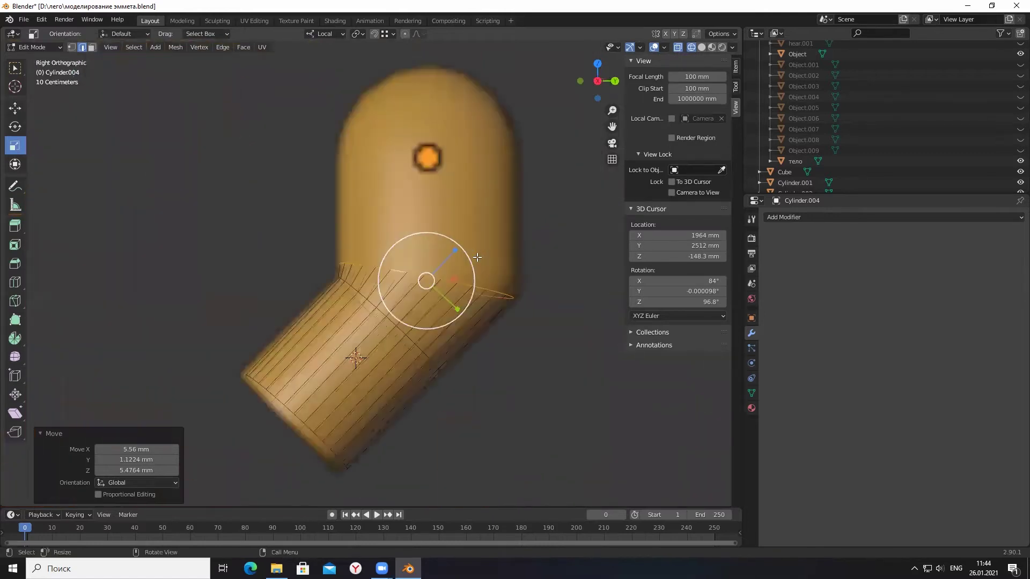
Extrude the top rim upward and tilt the new ring about -9.9°.
{"action": "right_click", "coordinate": [404, 275]}
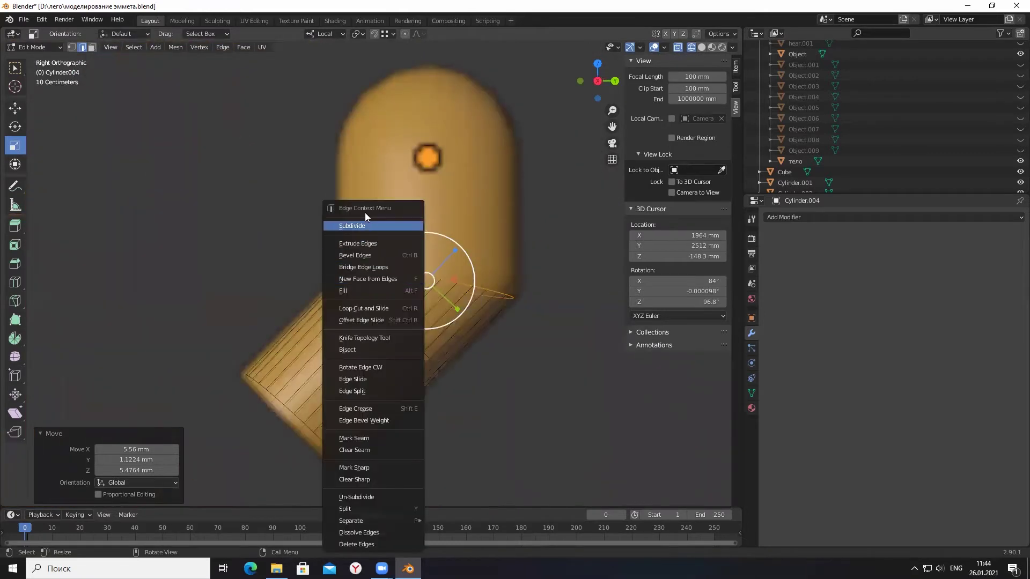
{"action": "left_click", "coordinate": [369, 245]}
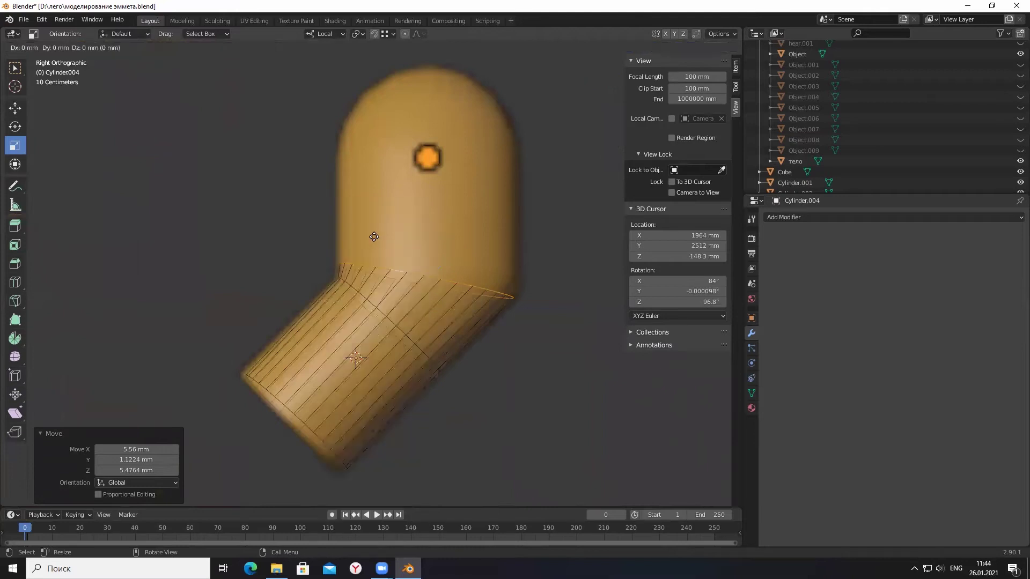
{"action": "left_click", "coordinate": [366, 158]}
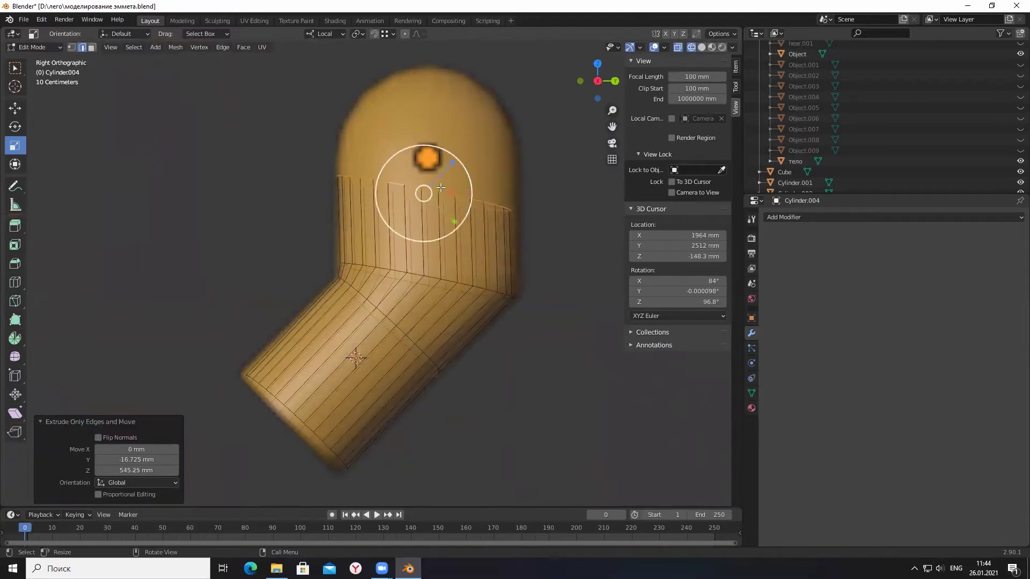
{"action": "key", "text": "r"}
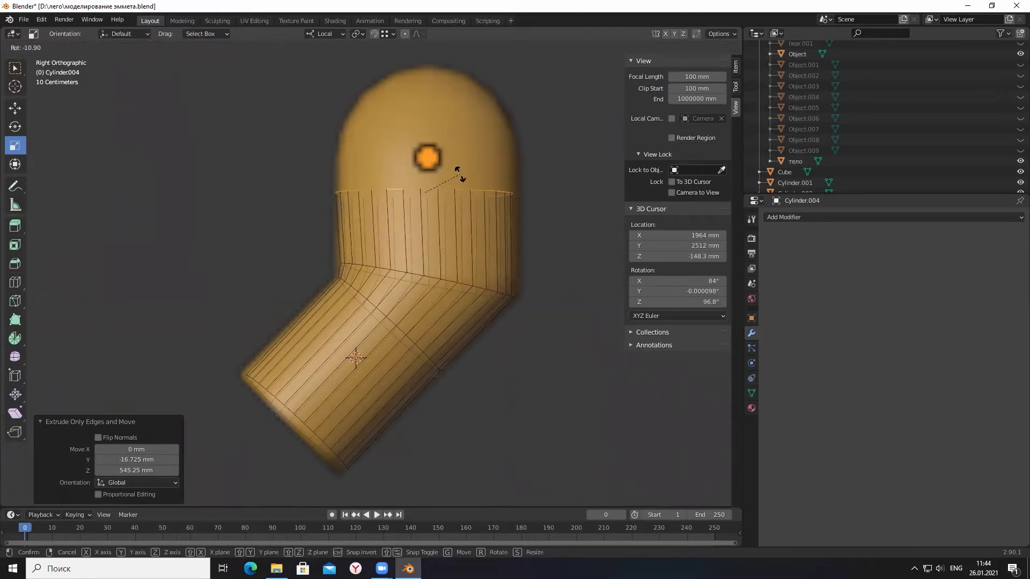
{"action": "left_click", "coordinate": [460, 174]}
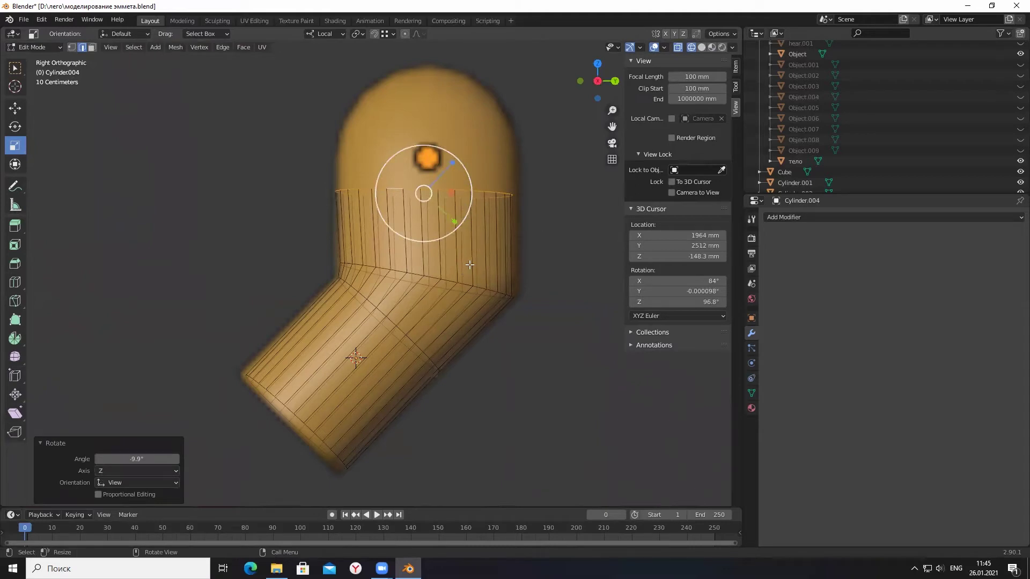
Extrude another ring 361.27 mm up to the top of the upper arm.
{"action": "right_click", "coordinate": [488, 192]}
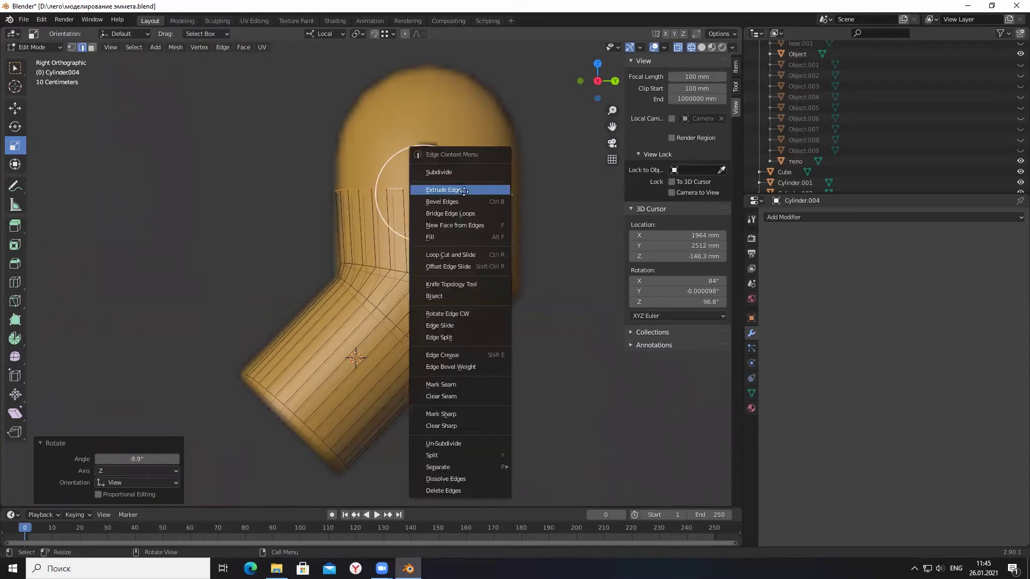
{"action": "left_click", "coordinate": [463, 190]}
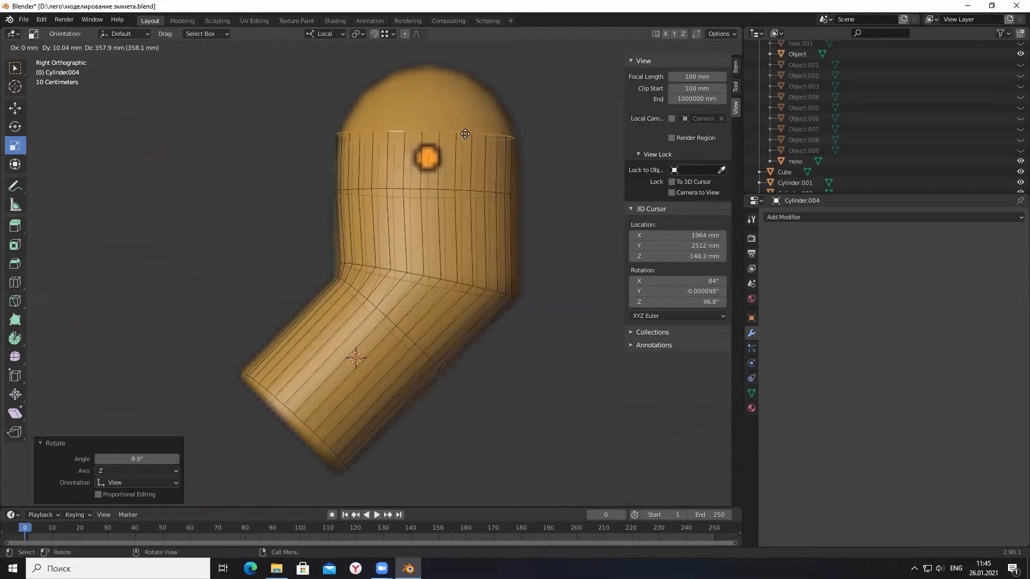
{"action": "left_click", "coordinate": [464, 134]}
{"action": "scroll", "coordinate": [392, 281], "scroll_direction": "down", "scroll_amount": 3}
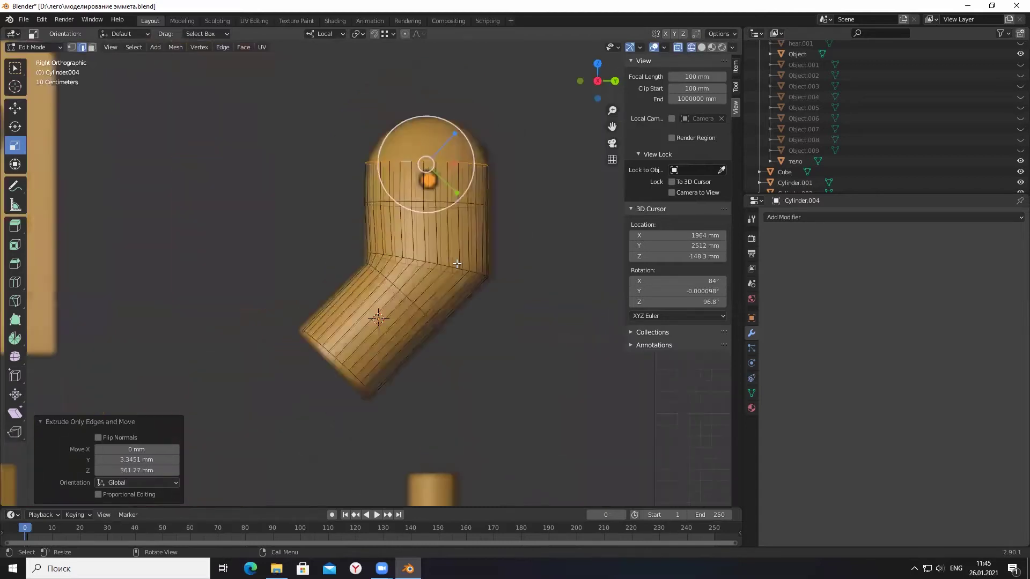
{"action": "mouse_move", "coordinate": [391, 282]}
{"action": "middle_mouse_down"}
{"action": "mouse_move", "coordinate": [471, 294]}
{"action": "mouse_move", "coordinate": [475, 326]}
{"action": "mouse_move", "coordinate": [450, 326]}
{"action": "mouse_move", "coordinate": [418, 194]}
{"action": "middle_mouse_up"}
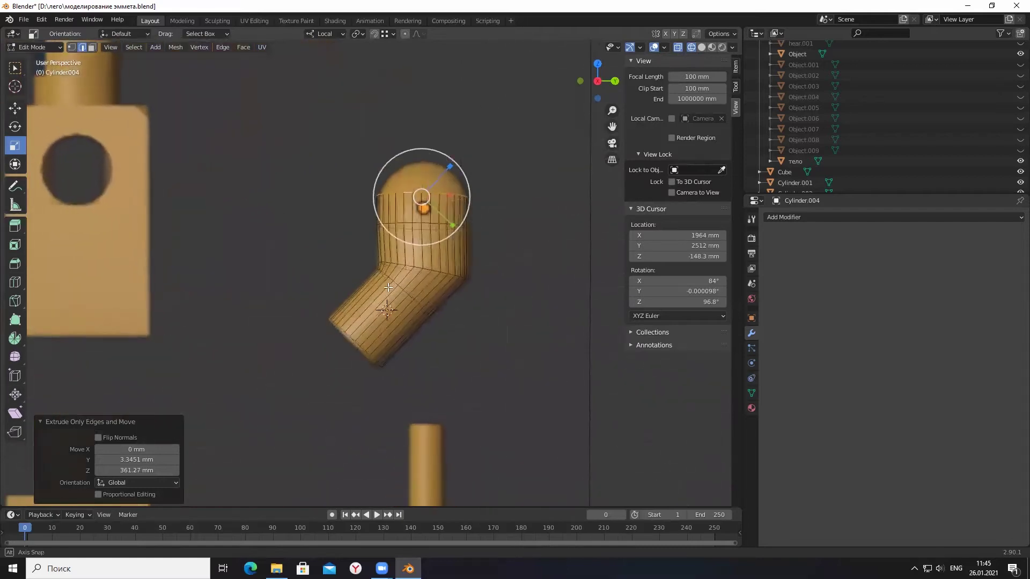
{"action": "scroll", "coordinate": [419, 189], "scroll_direction": "up", "scroll_amount": 5}
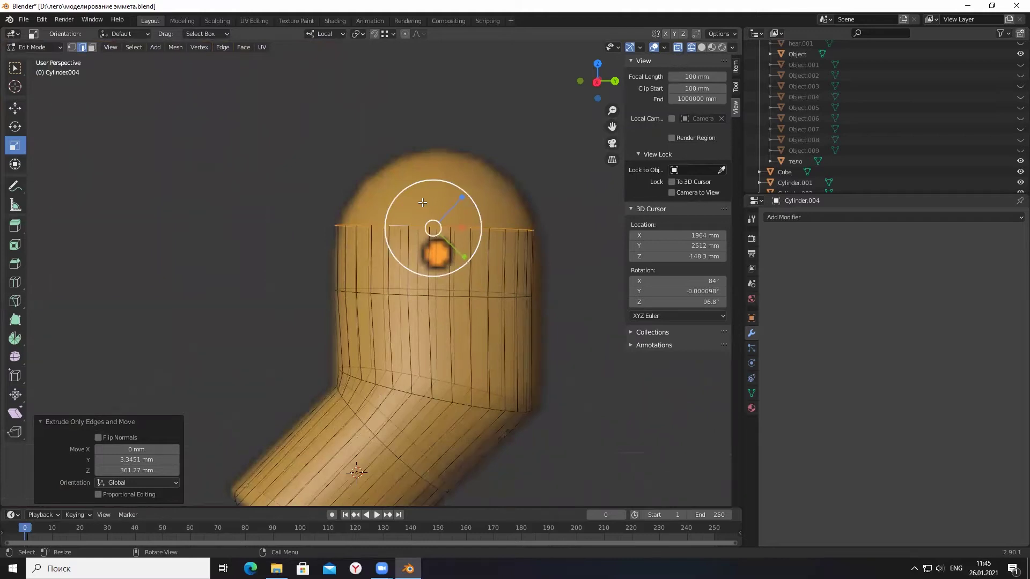
{"action": "key", "text": "e"}
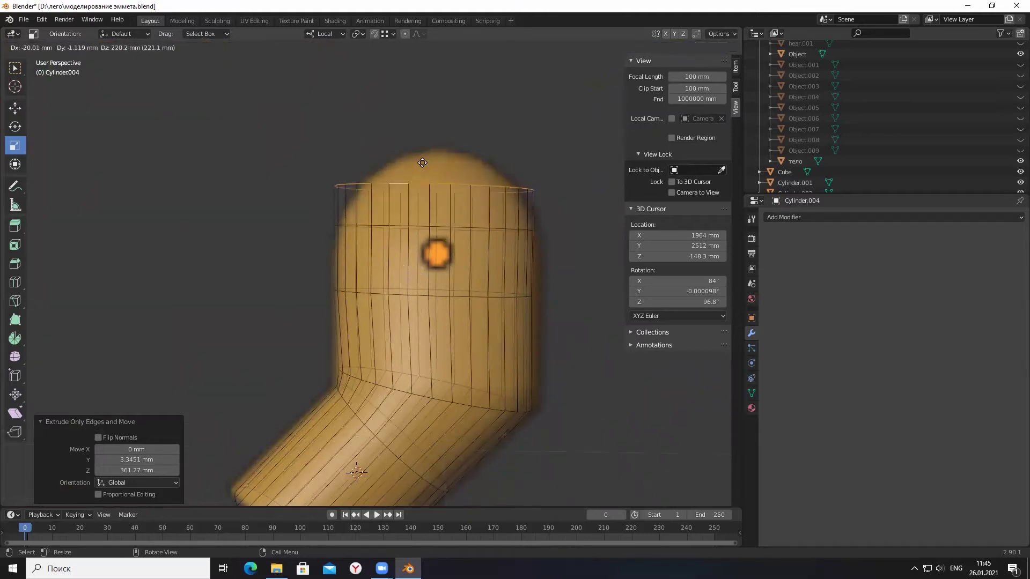
Shrink the top loop to 0.793, then add a higher loop scaled to 0.688.
{"action": "left_click", "coordinate": [421, 159]}
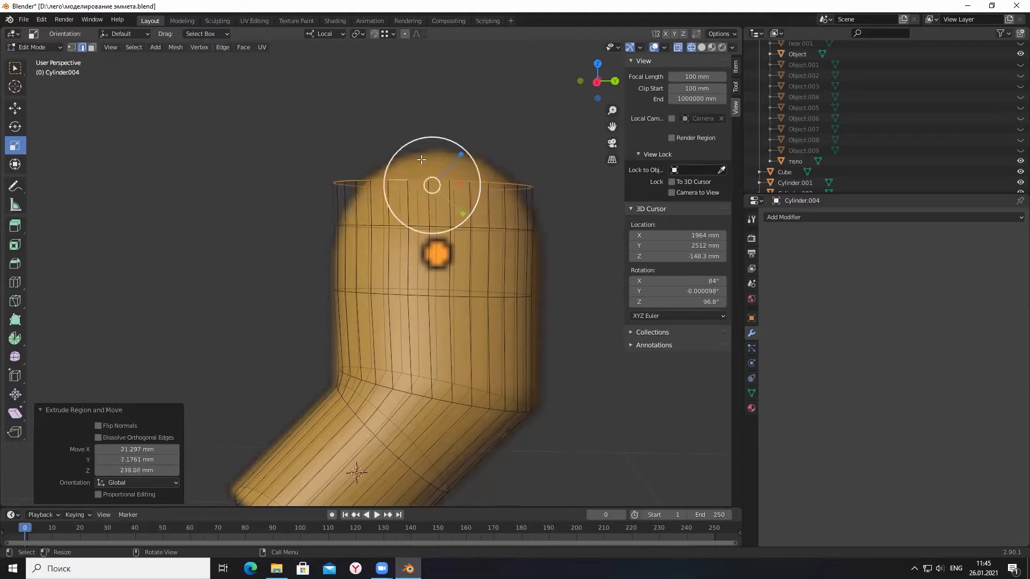
{"action": "key", "text": "s"}
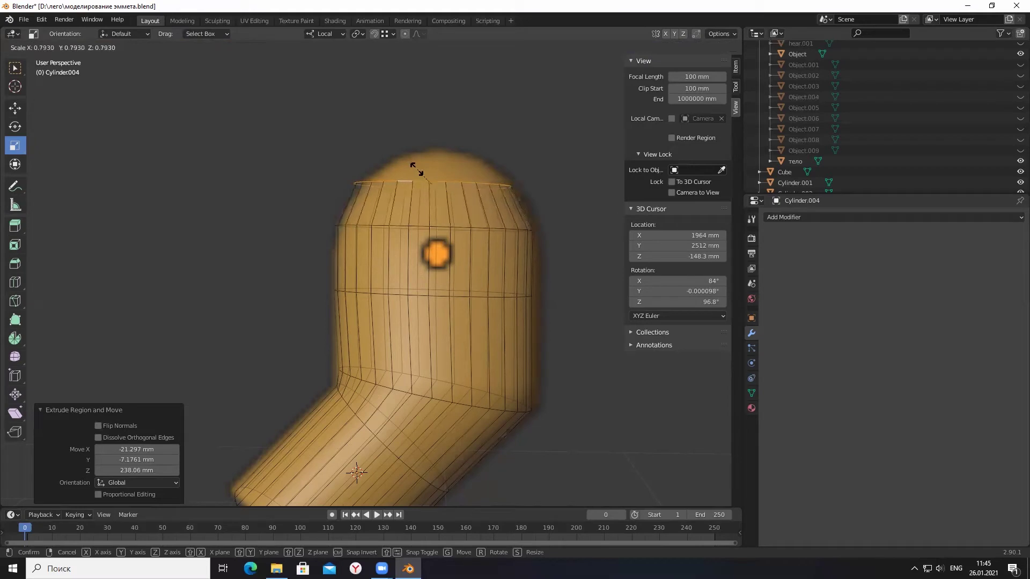
{"action": "left_click", "coordinate": [417, 169]}
{"action": "key", "text": "g"}
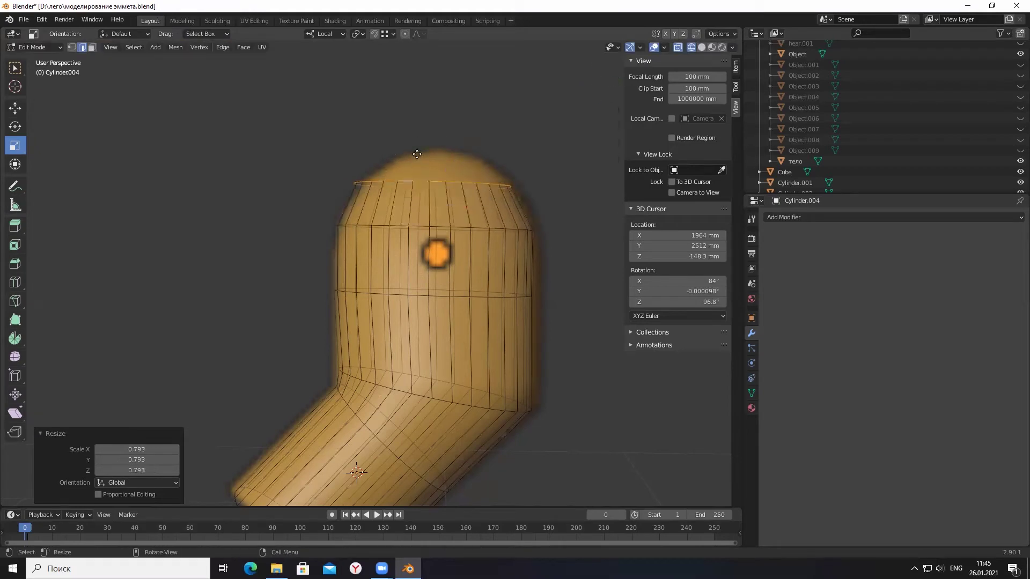
{"action": "left_click", "coordinate": [417, 143]}
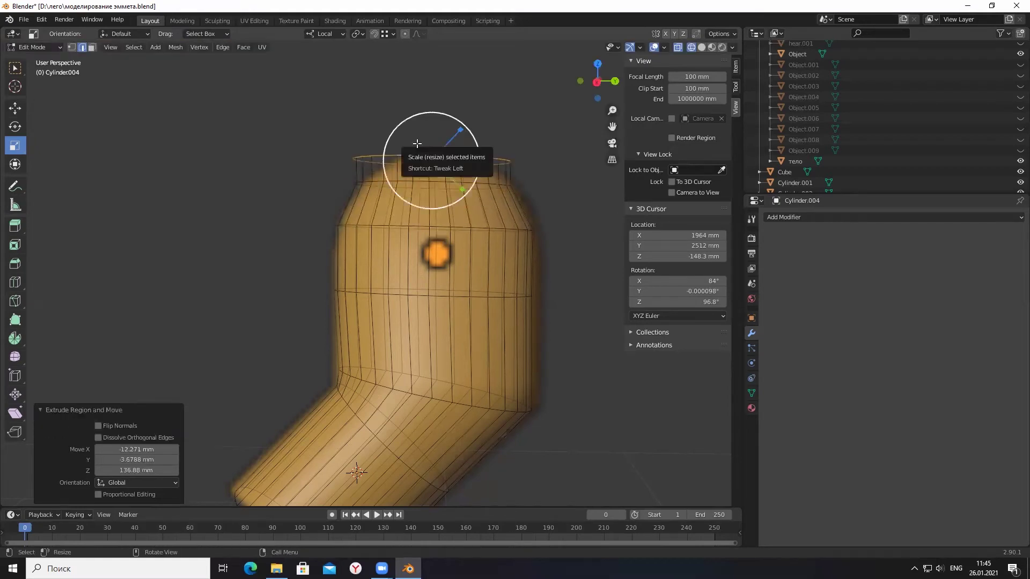
{"action": "key", "text": "s"}
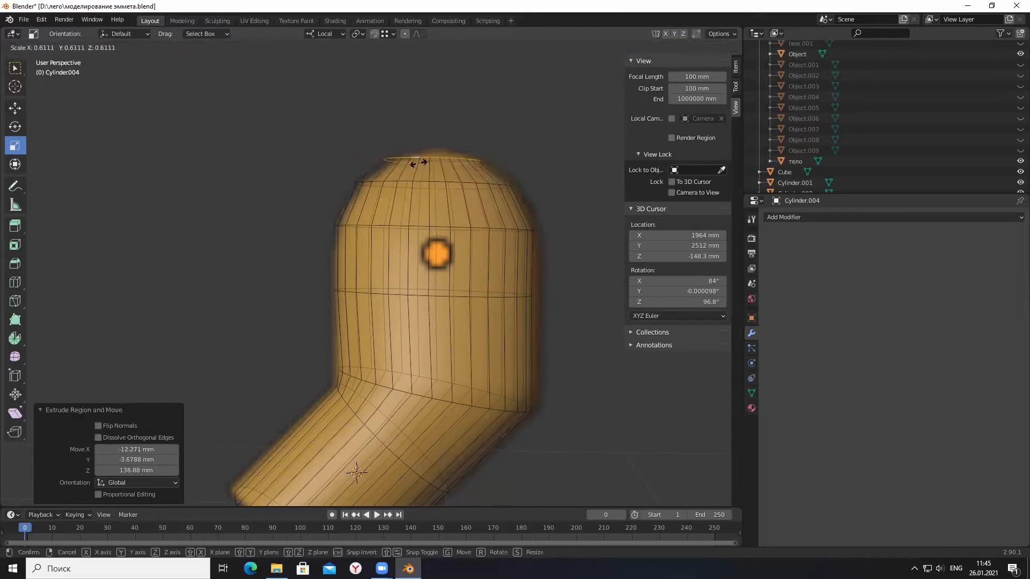
{"action": "left_click", "coordinate": [421, 161]}
Extrude a final ring 67.753 mm and shrink it to 0.204 to round the shoulder cap.
{"action": "scroll", "coordinate": [437, 231], "scroll_direction": "down", "scroll_amount": 5}
{"action": "scroll", "coordinate": [449, 273], "scroll_direction": "up", "scroll_amount": 5}
{"action": "scroll", "coordinate": [448, 274], "scroll_direction": "up", "scroll_amount": 5}
{"action": "middle_click_drag", "start_coordinate": [437, 245], "coordinate": [434, 243]}
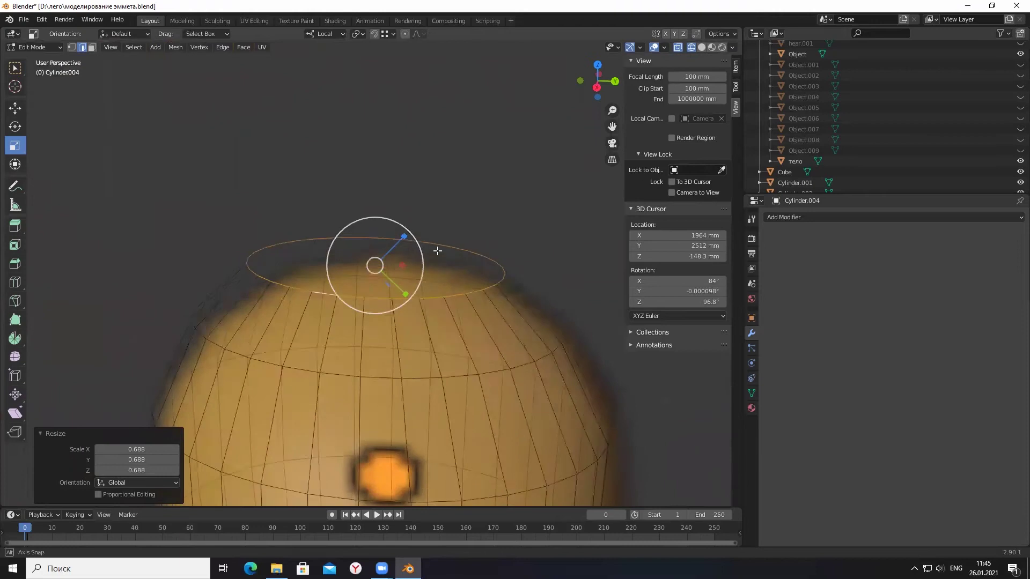
{"action": "key", "text": "KP_3"}
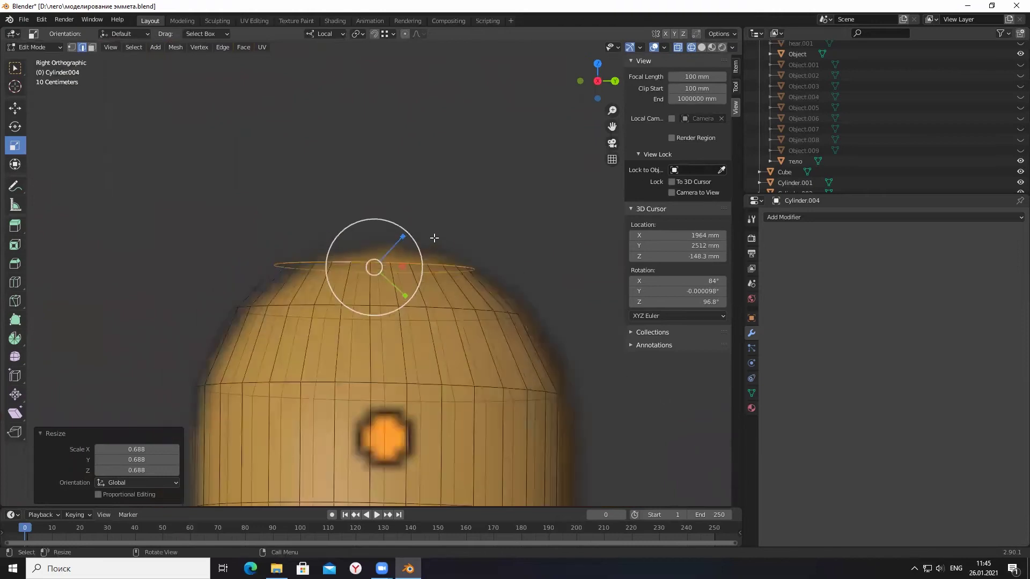
{"action": "key", "text": "e"}
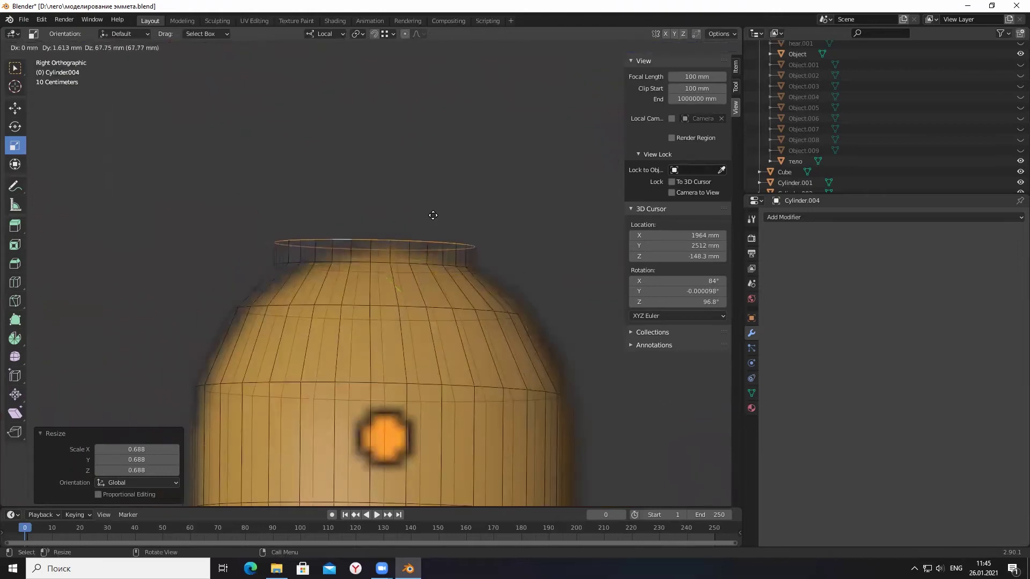
{"action": "left_click", "coordinate": [434, 215]}
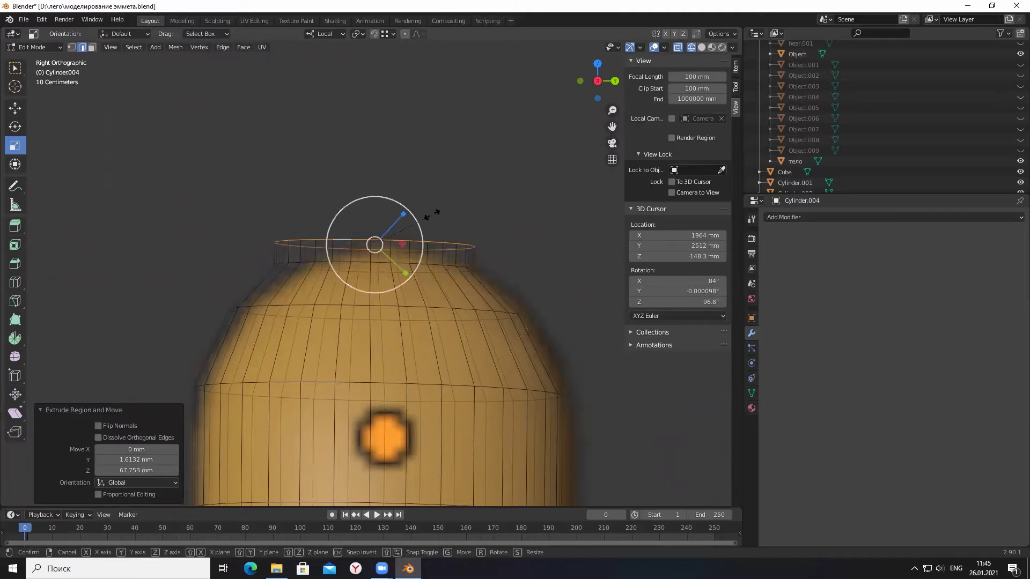
{"action": "key", "text": "s"}
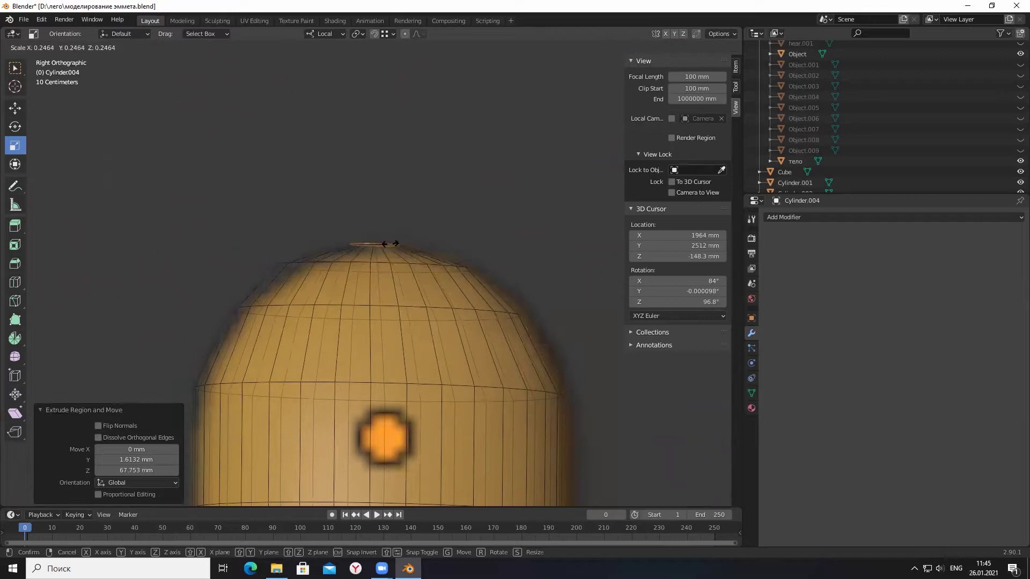
{"action": "left_click", "coordinate": [388, 245]}
{"action": "middle_click_drag", "start_coordinate": [388, 245], "coordinate": [651, 31]}
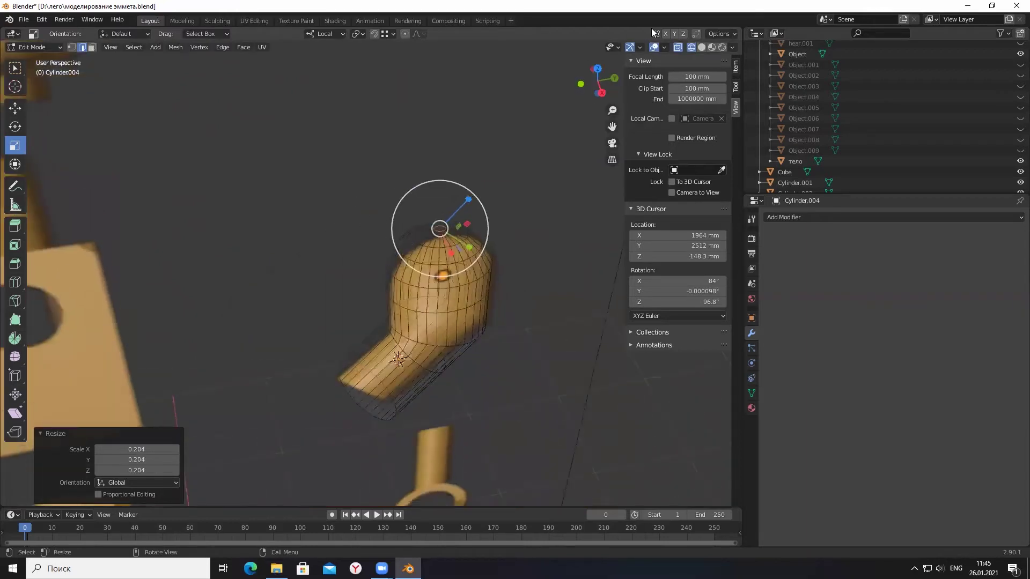
{"action": "scroll", "coordinate": [558, 246], "scroll_direction": "down", "scroll_amount": 4}
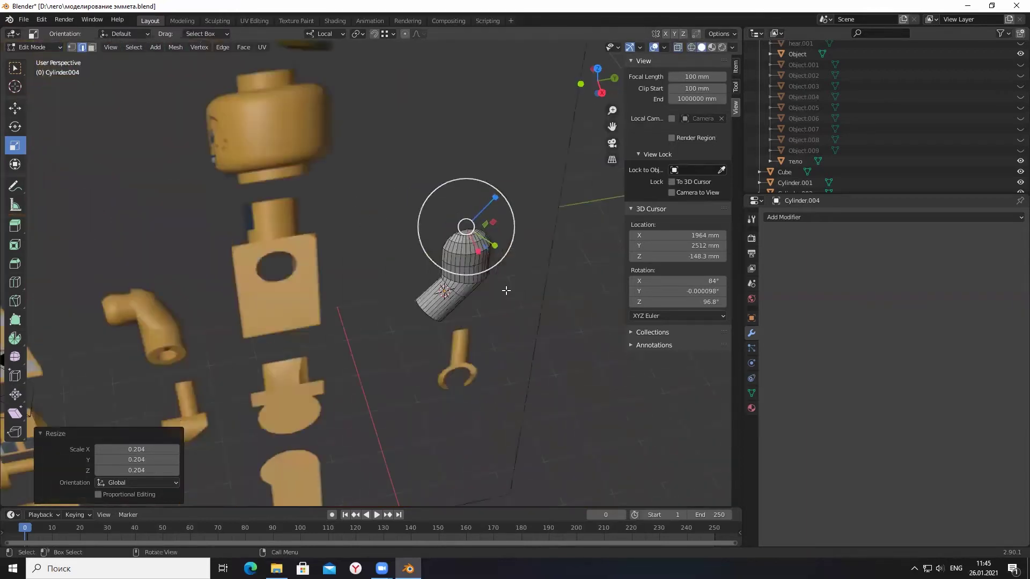
{"action": "middle_click_drag", "start_coordinate": [558, 246], "coordinate": [537, 311]}
Move the LEGO parts reference board aside to -1781.9, -14618, 829.57 mm, clear of the figure.
{"action": "left_click", "coordinate": [33, 46]}
{"action": "left_click", "coordinate": [441, 290]}
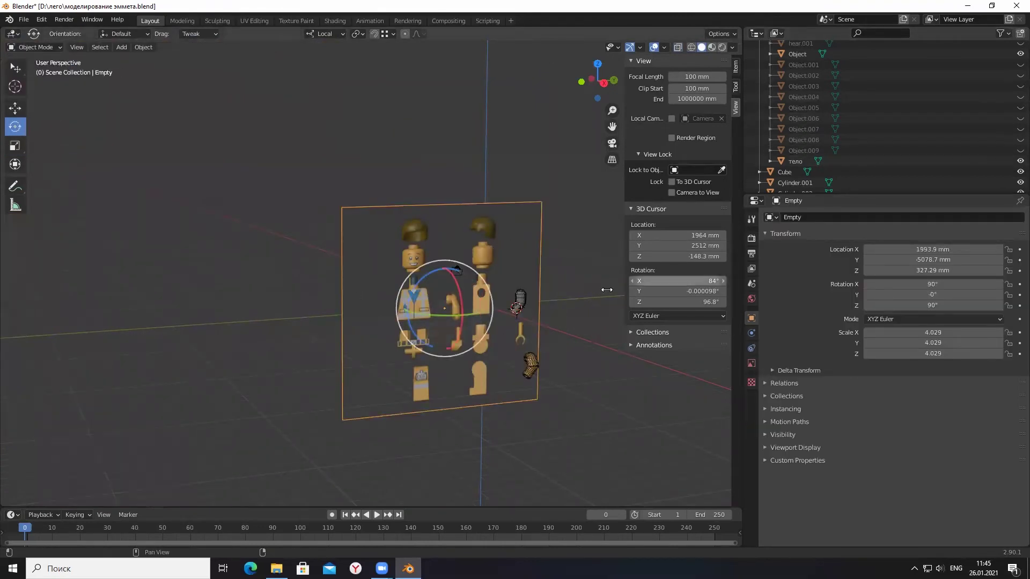
{"action": "scroll", "coordinate": [501, 317], "scroll_direction": "up", "scroll_amount": 1}
{"action": "scroll", "coordinate": [489, 329], "scroll_direction": "up", "scroll_amount": 2}
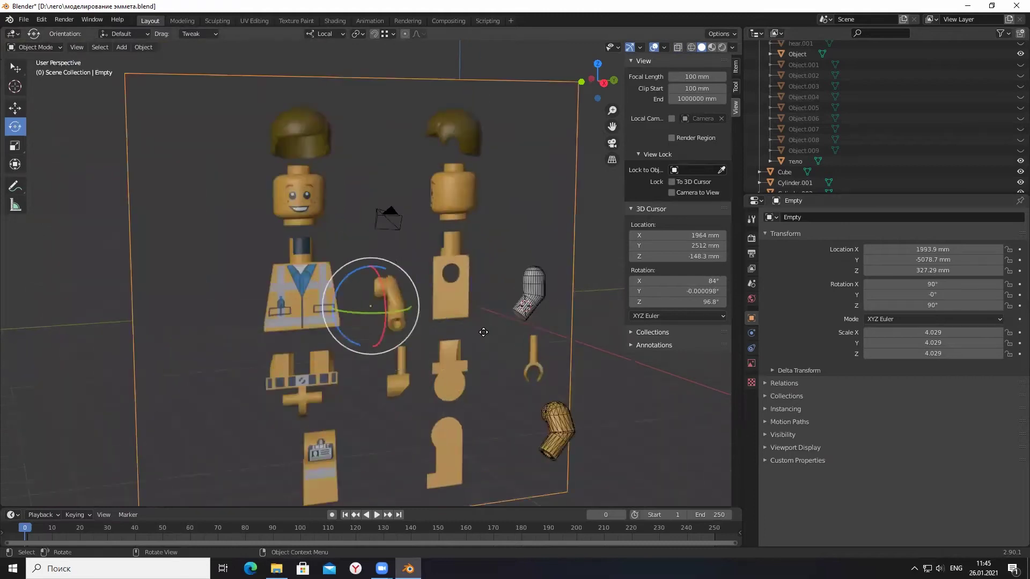
{"action": "key", "text": "g"}
{"action": "left_click", "coordinate": [371, 327]}
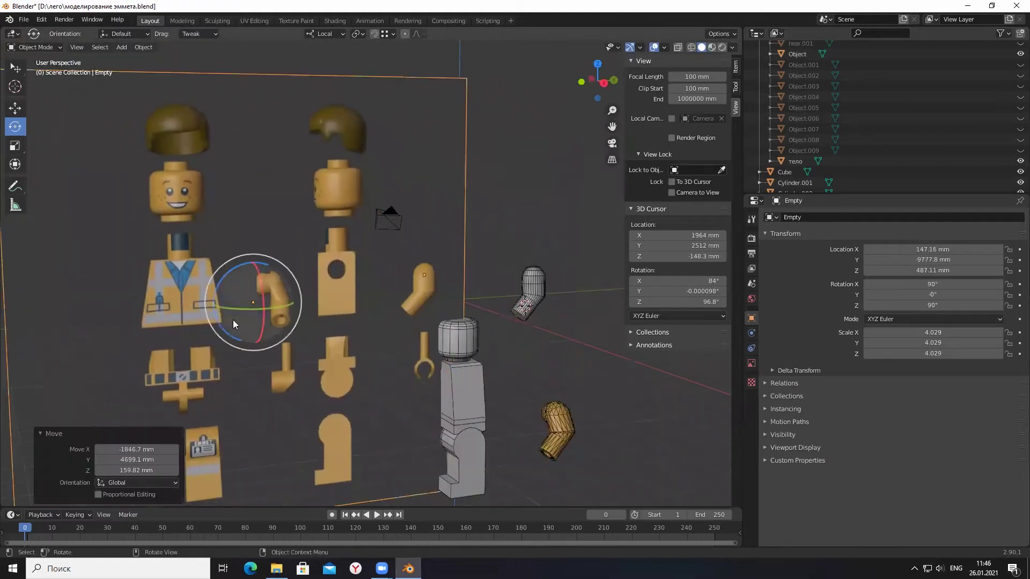
{"action": "key", "text": "g"}
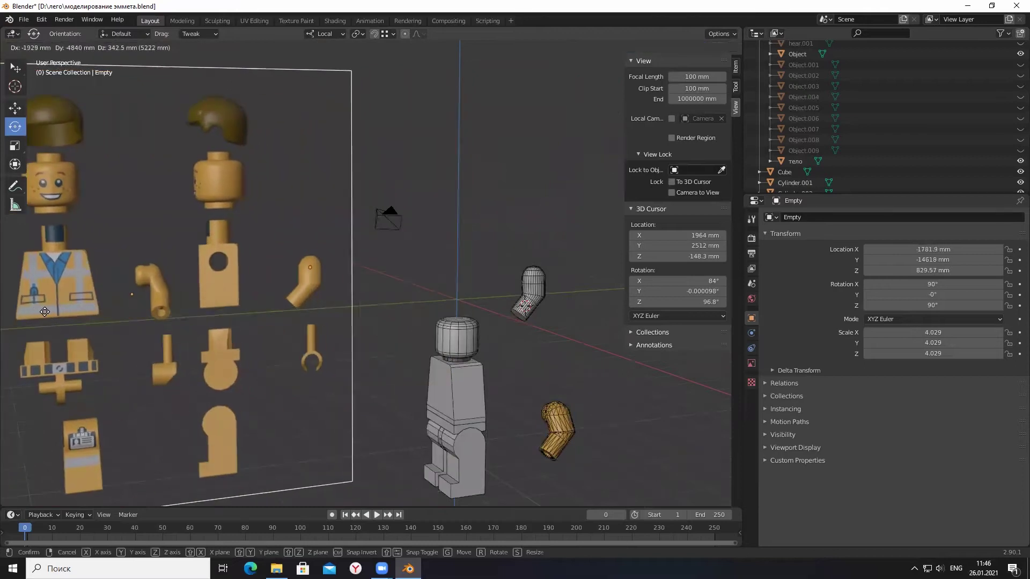
{"action": "left_click", "coordinate": [473, 294]}
Orbit toward the plain cylinder Cylinder.004 and select it.
{"action": "scroll", "coordinate": [541, 314], "scroll_direction": "up", "scroll_amount": 4}
{"action": "scroll", "coordinate": [597, 343], "scroll_direction": "down", "scroll_amount": 3}
{"action": "scroll", "coordinate": [606, 333], "scroll_direction": "down", "scroll_amount": 2}
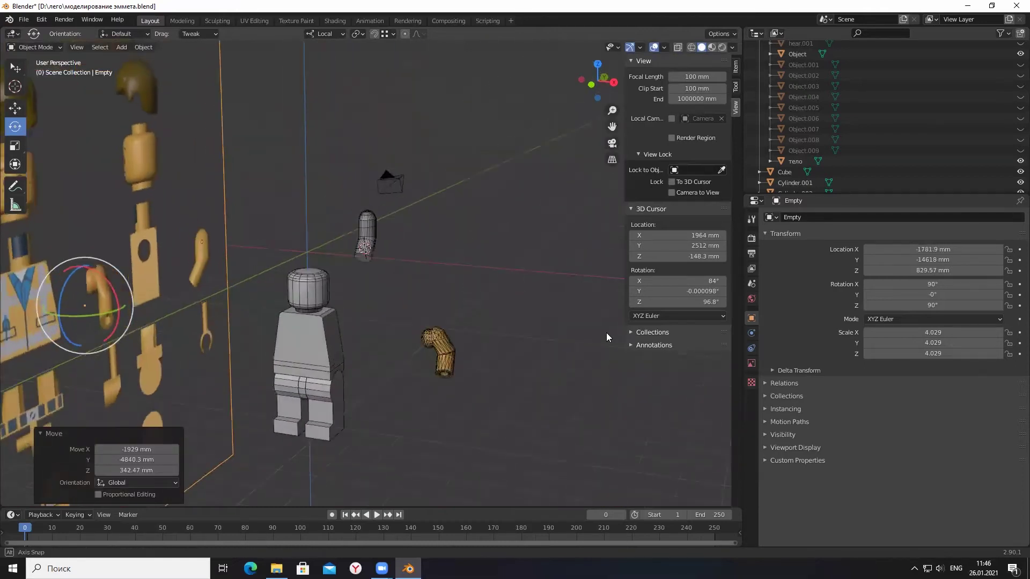
{"action": "scroll", "coordinate": [372, 237], "scroll_direction": "up", "scroll_amount": 4}
{"action": "scroll", "coordinate": [353, 251], "scroll_direction": "up", "scroll_amount": 2}
{"action": "middle_click_drag", "start_coordinate": [350, 281], "coordinate": [365, 291]}
{"action": "scroll", "coordinate": [346, 275], "scroll_direction": "down", "scroll_amount": 2}
{"action": "scroll", "coordinate": [338, 254], "scroll_direction": "down", "scroll_amount": 2}
{"action": "mouse_move", "coordinate": [338, 254]}
{"action": "middle_mouse_down"}
{"action": "mouse_move", "coordinate": [245, 215]}
{"action": "mouse_move", "coordinate": [389, 265]}
{"action": "middle_mouse_up"}
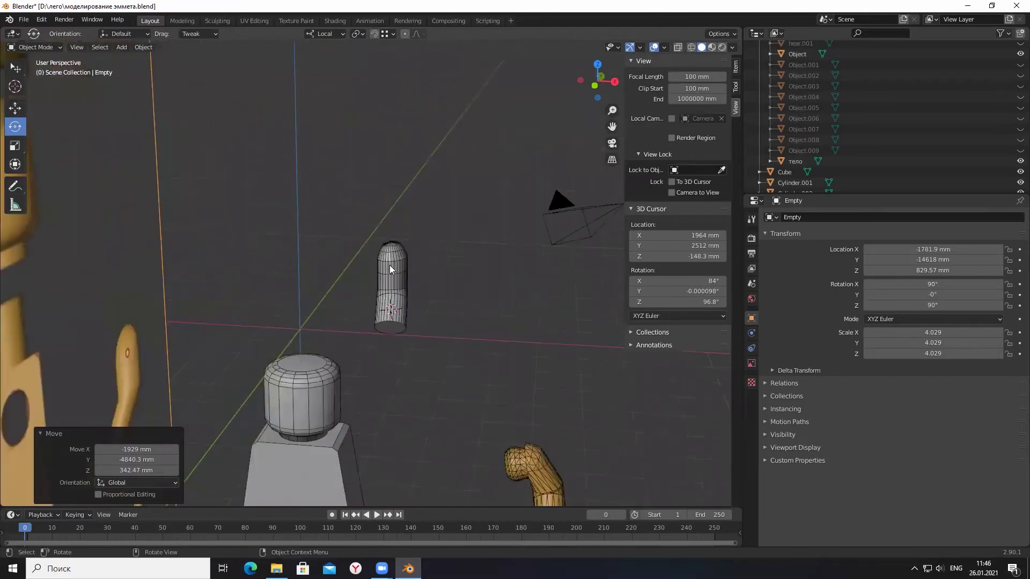
{"action": "left_click", "coordinate": [389, 265]}
Place Cylinder.004 against the torso's shoulder (final move -382.39, -184.74, -413.78 mm) and enter Edit Mode.
{"action": "key", "text": "g"}
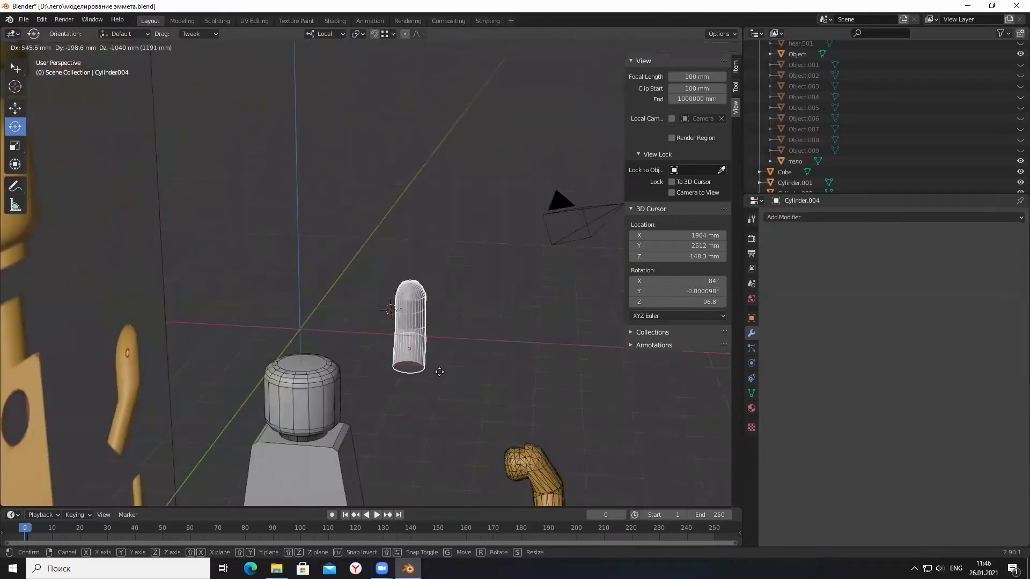
{"action": "left_click", "coordinate": [428, 369]}
{"action": "middle_click_drag", "start_coordinate": [428, 369], "coordinate": [410, 420]}
{"action": "scroll", "coordinate": [423, 407], "scroll_direction": "up", "scroll_amount": 3}
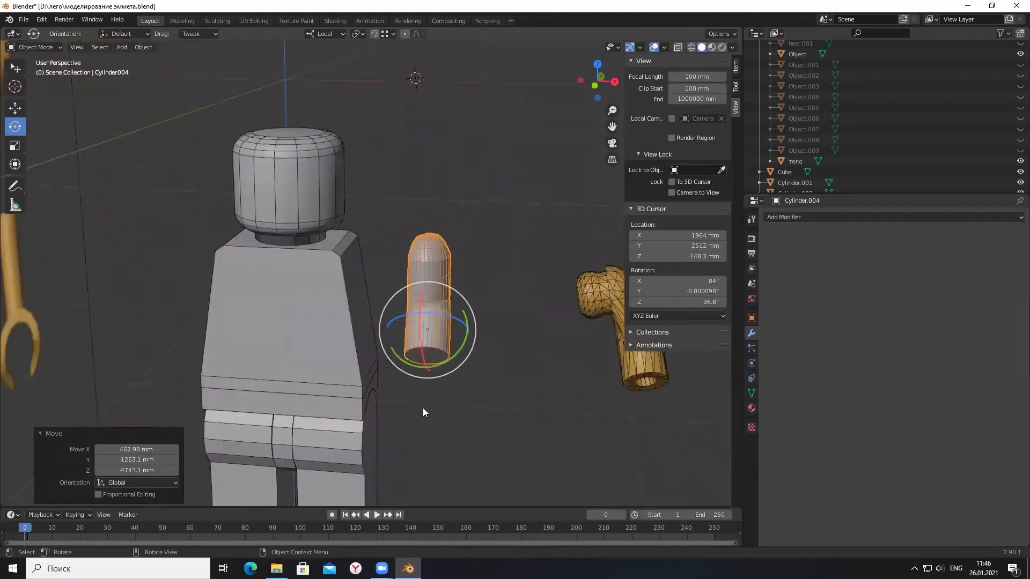
{"action": "key", "text": "g"}
{"action": "left_click", "coordinate": [378, 405]}
{"action": "mouse_move", "coordinate": [434, 336]}
{"action": "middle_mouse_down"}
{"action": "mouse_move", "coordinate": [461, 337]}
{"action": "mouse_move", "coordinate": [463, 313]}
{"action": "mouse_move", "coordinate": [394, 361]}
{"action": "mouse_move", "coordinate": [185, 288]}
{"action": "mouse_move", "coordinate": [438, 370]}
{"action": "mouse_move", "coordinate": [420, 236]}
{"action": "mouse_move", "coordinate": [392, 268]}
{"action": "mouse_move", "coordinate": [368, 232]}
{"action": "middle_mouse_up"}
{"action": "left_click", "coordinate": [32, 47]}
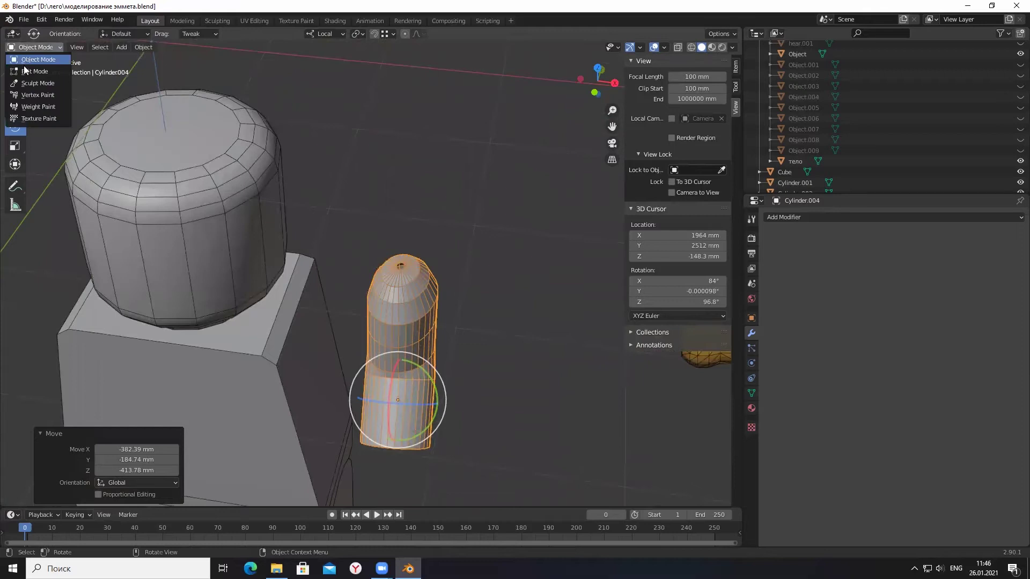
{"action": "left_click", "coordinate": [32, 72]}
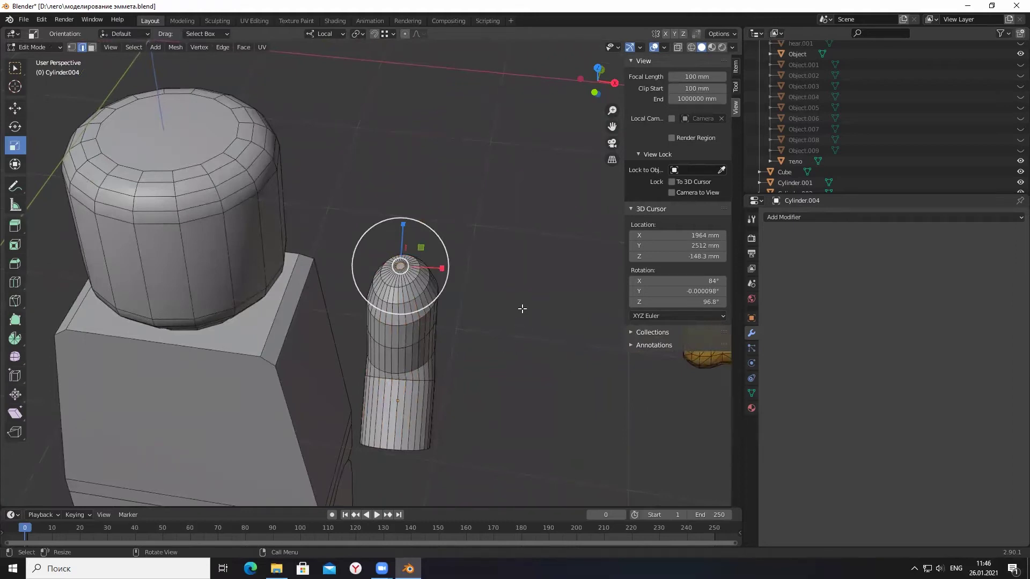
{"action": "left_click", "coordinate": [499, 320]}
{"action": "mouse_move", "coordinate": [502, 340]}
{"action": "middle_mouse_down"}
{"action": "mouse_move", "coordinate": [482, 290]}
{"action": "mouse_move", "coordinate": [514, 292]}
{"action": "mouse_move", "coordinate": [396, 326]}
{"action": "middle_mouse_up"}
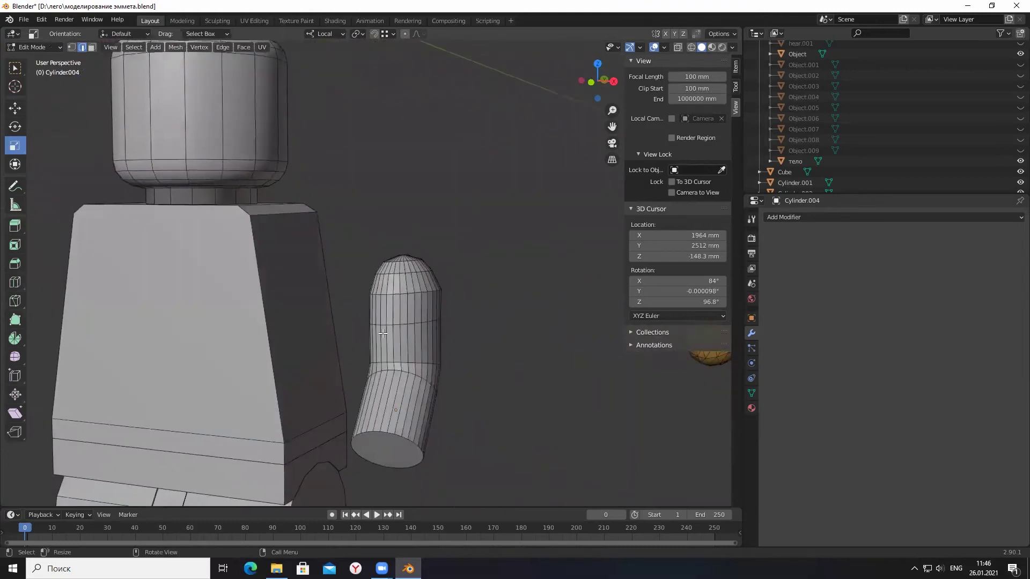
{"action": "scroll", "coordinate": [400, 316], "scroll_direction": "down", "scroll_amount": 2}
{"action": "scroll", "coordinate": [408, 298], "scroll_direction": "down", "scroll_amount": 3}
{"action": "scroll", "coordinate": [408, 299], "scroll_direction": "down", "scroll_amount": 1}
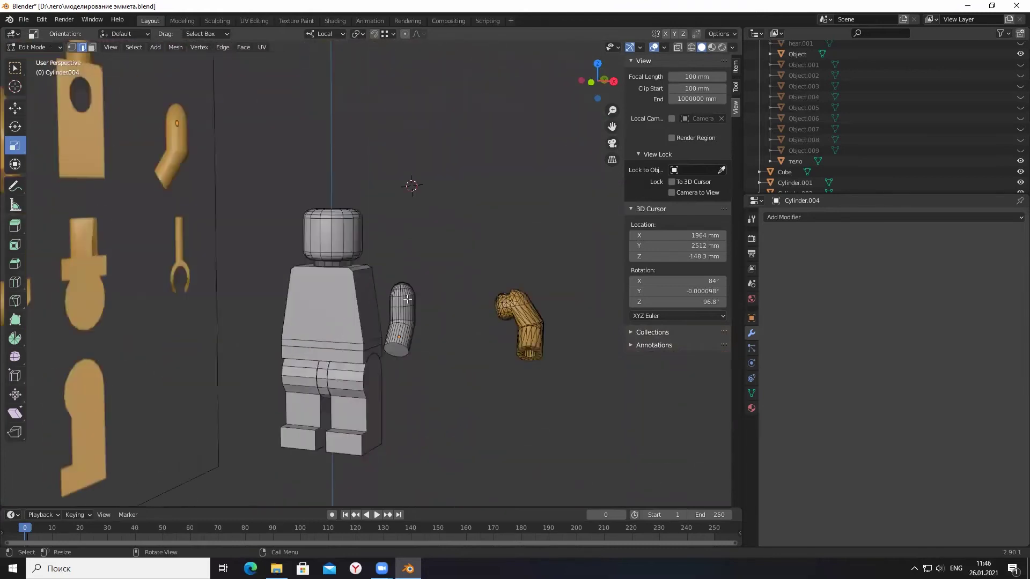
{"action": "scroll", "coordinate": [404, 299], "scroll_direction": "up", "scroll_amount": 2}
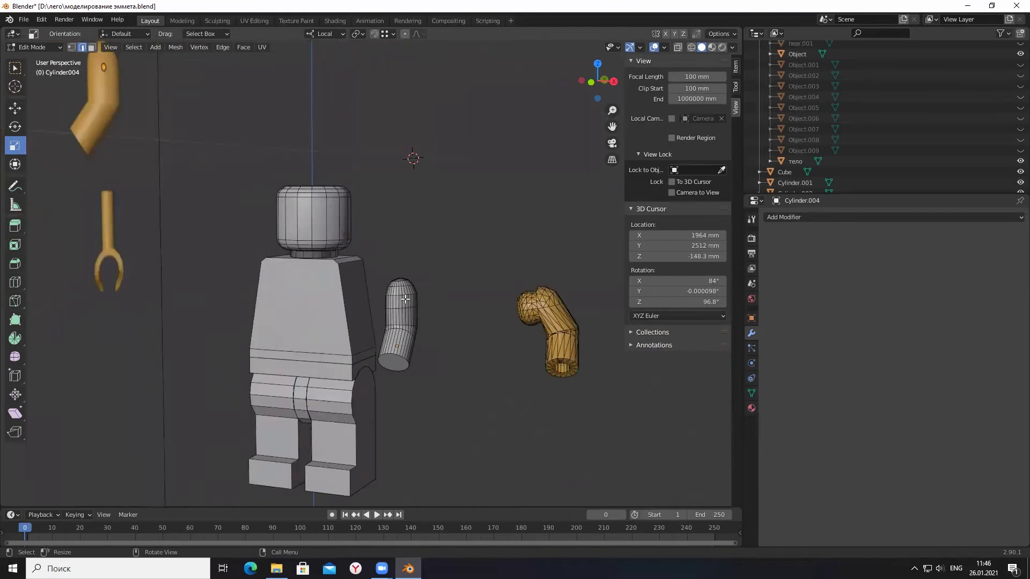
{"action": "scroll", "coordinate": [406, 299], "scroll_direction": "up", "scroll_amount": 2}
{"action": "scroll", "coordinate": [408, 300], "scroll_direction": "up", "scroll_amount": 2}
{"action": "scroll", "coordinate": [437, 308], "scroll_direction": "up", "scroll_amount": 2}
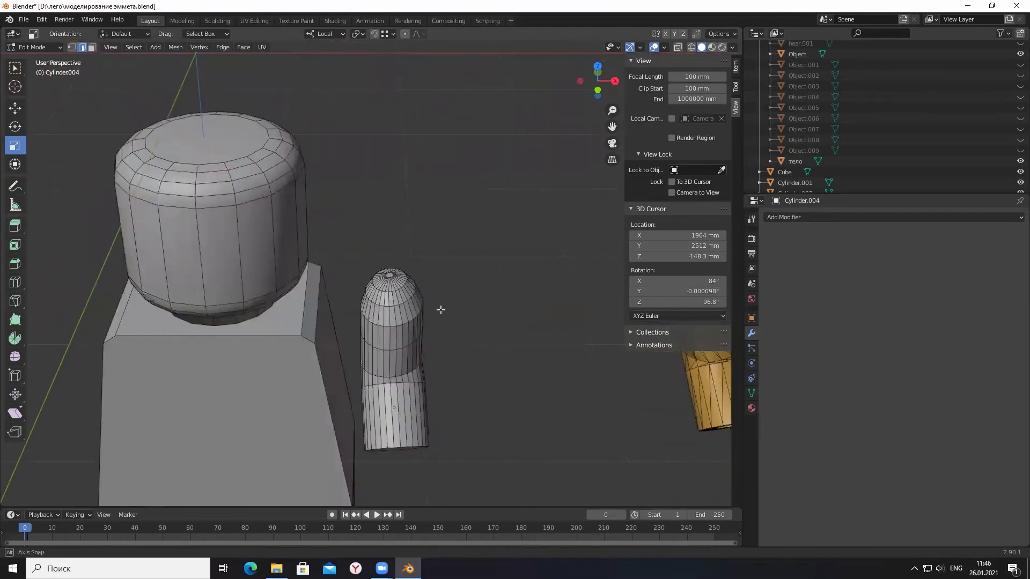
{"action": "middle_click_drag", "start_coordinate": [436, 307], "coordinate": [434, 274]}
{"action": "scroll", "coordinate": [434, 274], "scroll_direction": "down", "scroll_amount": 1}
{"action": "scroll", "coordinate": [413, 295], "scroll_direction": "down", "scroll_amount": 1}
{"action": "scroll", "coordinate": [392, 316], "scroll_direction": "down", "scroll_amount": 1}
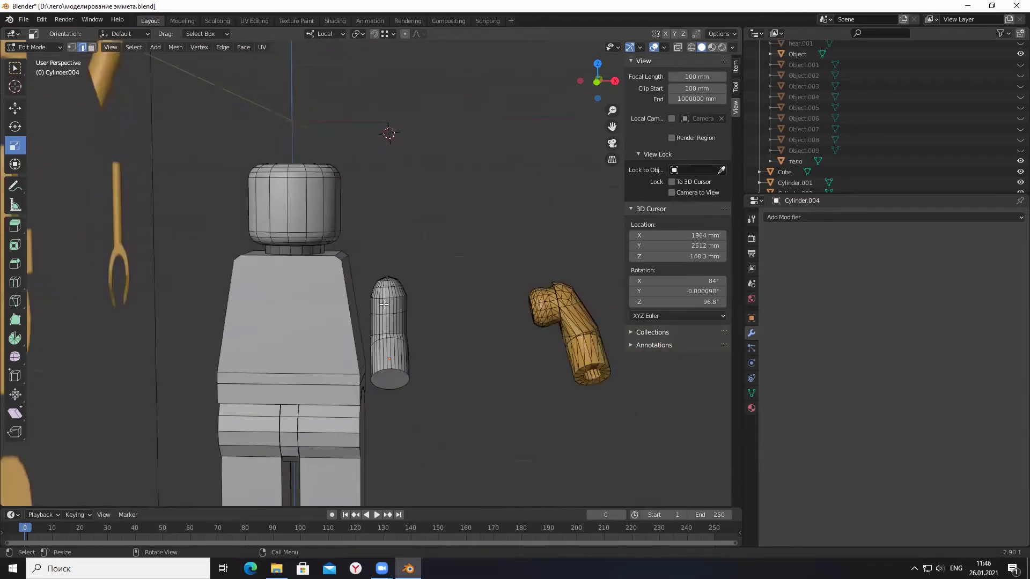
{"action": "scroll", "coordinate": [384, 304], "scroll_direction": "up", "scroll_amount": 1}
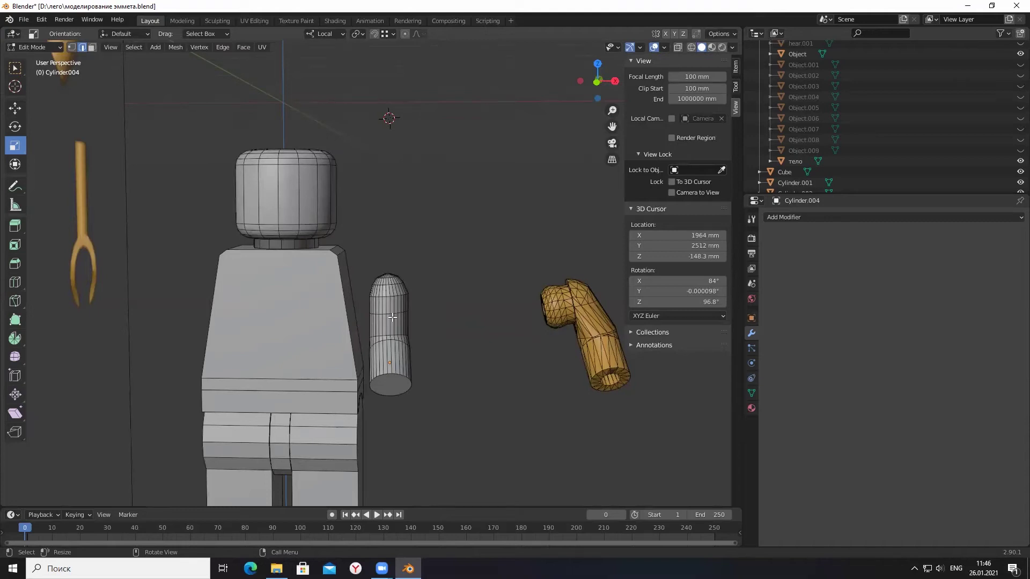
{"action": "scroll", "coordinate": [376, 292], "scroll_direction": "up", "scroll_amount": 2}
{"action": "scroll", "coordinate": [383, 300], "scroll_direction": "up", "scroll_amount": 1}
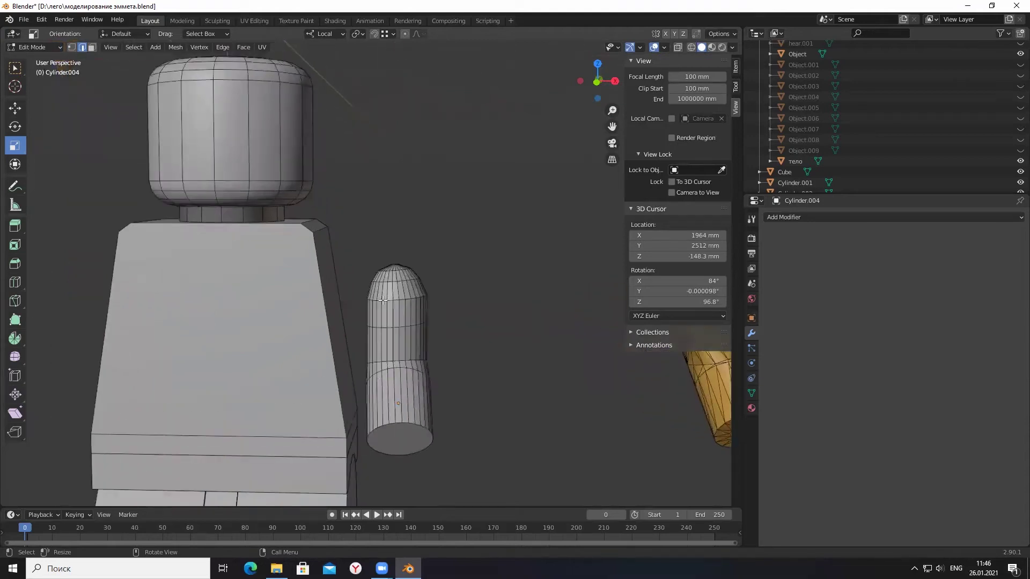
{"action": "left_click", "coordinate": [13, 49]}
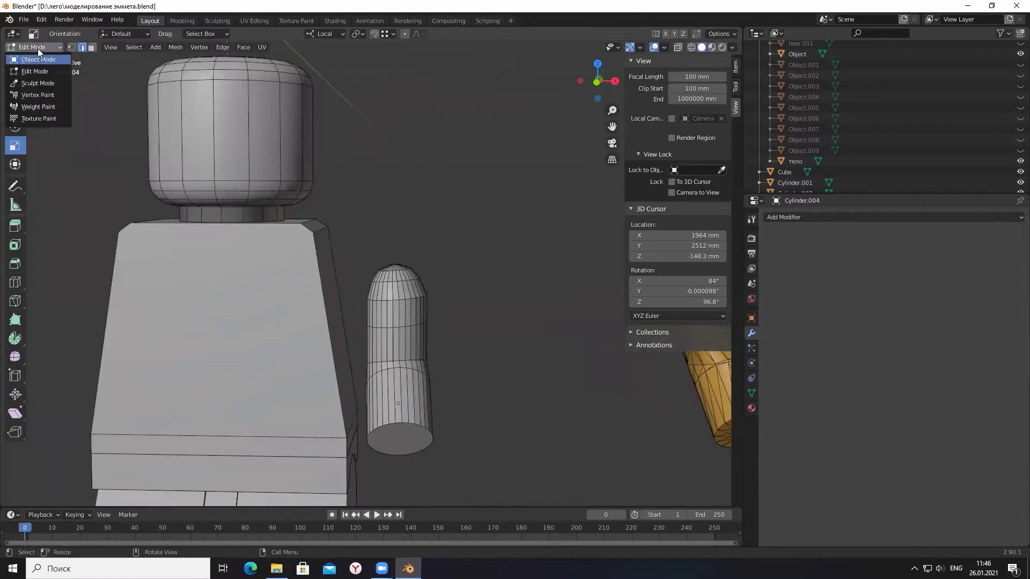
Box-select the arm's rounded cap and shift it sideways with proportional editing on.
{"action": "left_click", "coordinate": [85, 48]}
{"action": "left_click_drag", "start_coordinate": [338, 202], "coordinate": [488, 342]}
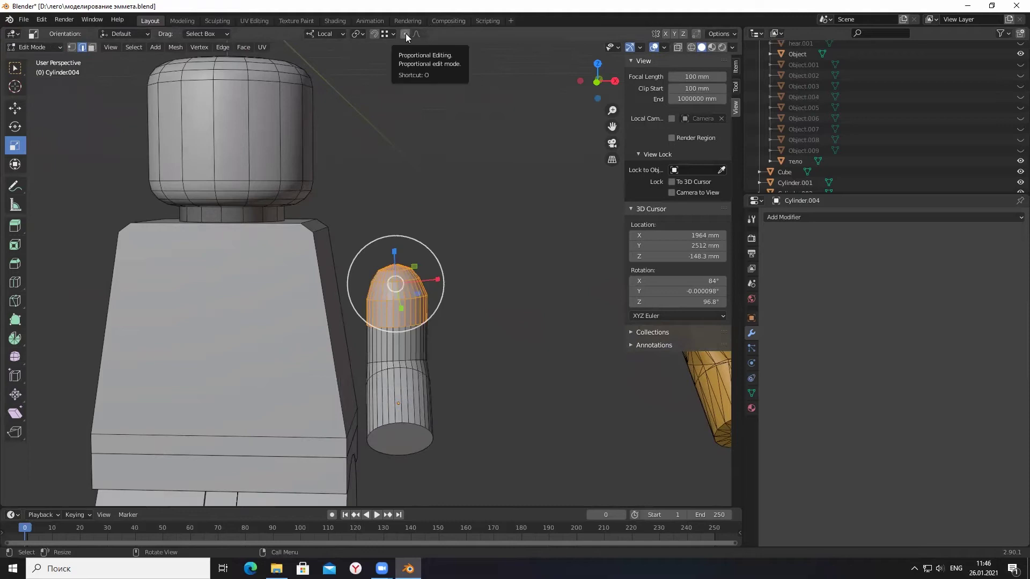
{"action": "left_click", "coordinate": [405, 34]}
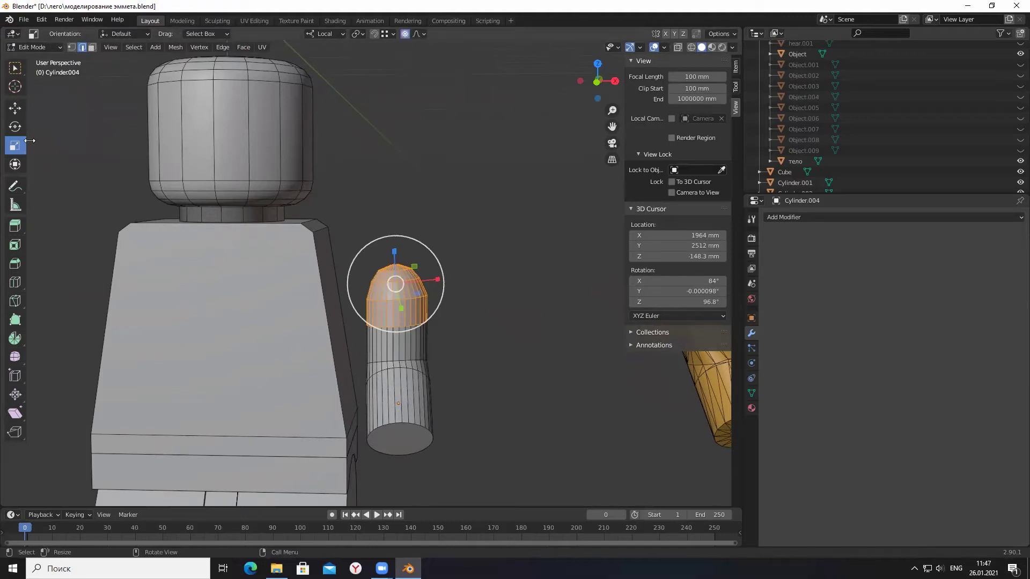
{"action": "left_click", "coordinate": [15, 106]}
{"action": "left_click_drag", "start_coordinate": [431, 278], "coordinate": [421, 270]}
{"action": "mouse_move", "coordinate": [421, 271]}
{"action": "middle_mouse_down"}
{"action": "mouse_move", "coordinate": [359, 269]}
{"action": "mouse_move", "coordinate": [451, 280]}
{"action": "middle_mouse_up"}
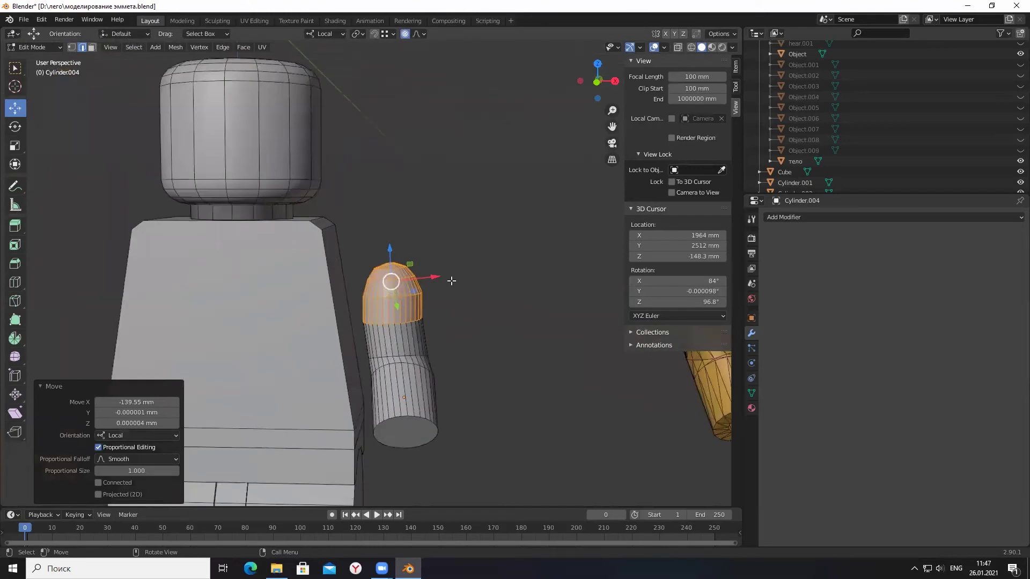
Reselect the cylinder top, nudge it back about 38 mm, and raise focal length to 165 mm.
{"action": "left_click", "coordinate": [374, 248]}
{"action": "mouse_move", "coordinate": [352, 244]}
{"action": "left_mouse_down"}
{"action": "mouse_move", "coordinate": [424, 306]}
{"action": "mouse_move", "coordinate": [438, 304]}
{"action": "mouse_move", "coordinate": [425, 260]}
{"action": "left_mouse_up"}
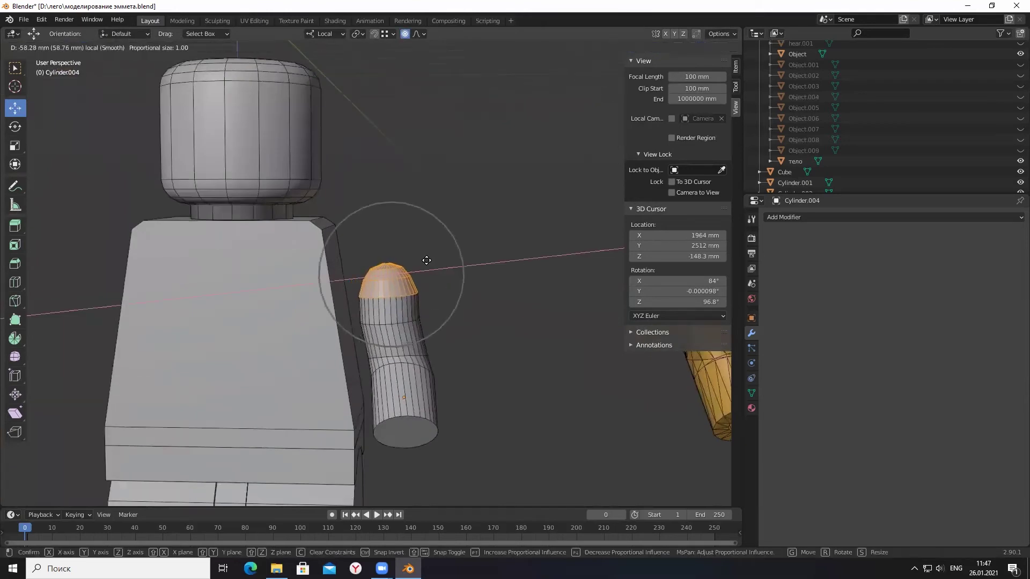
{"action": "left_click_drag", "start_coordinate": [426, 261], "coordinate": [429, 259]}
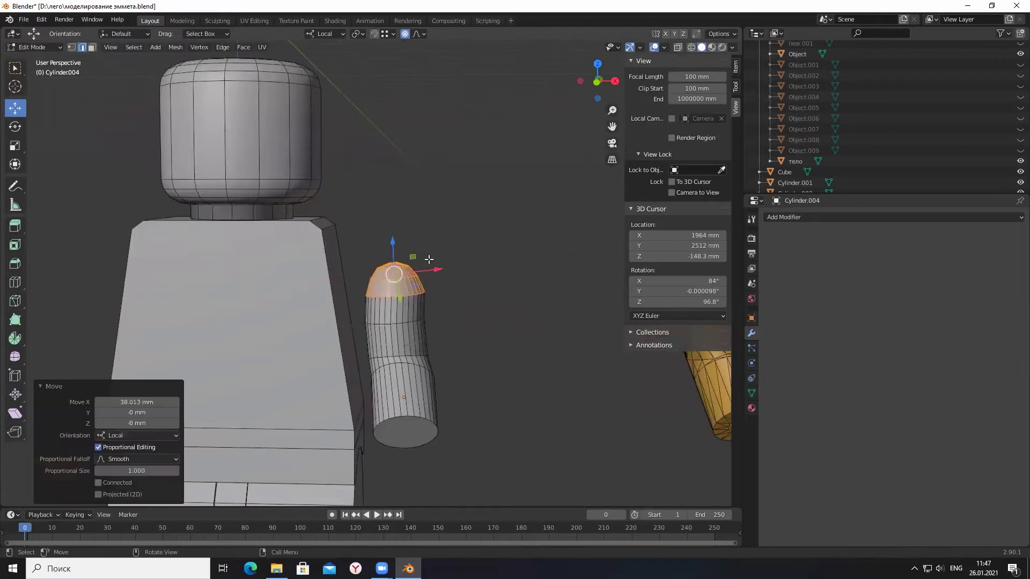
{"action": "middle_click_drag", "start_coordinate": [429, 259], "coordinate": [389, 263]}
{"action": "left_click", "coordinate": [388, 263]}
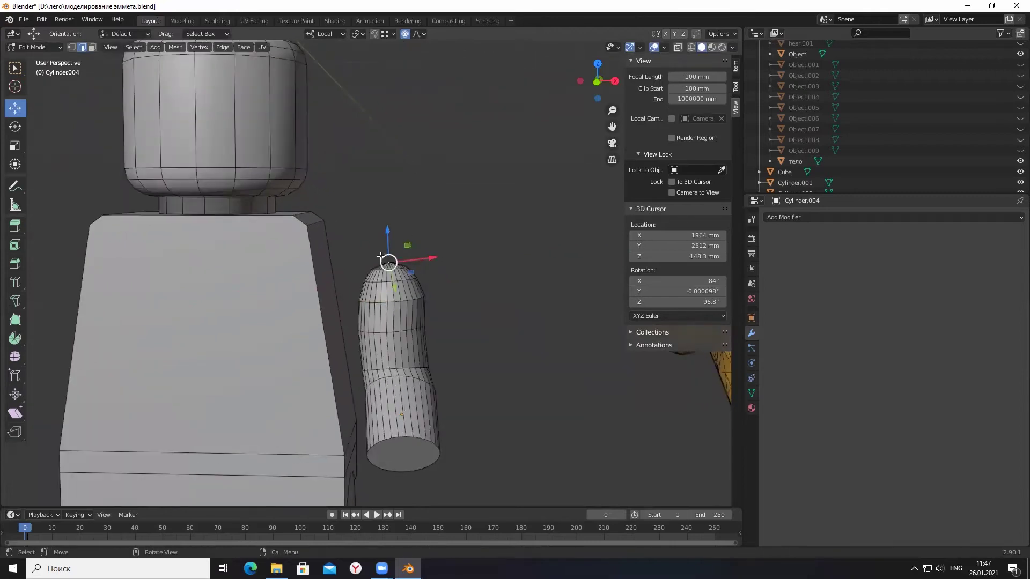
{"action": "left_click", "coordinate": [399, 264]}
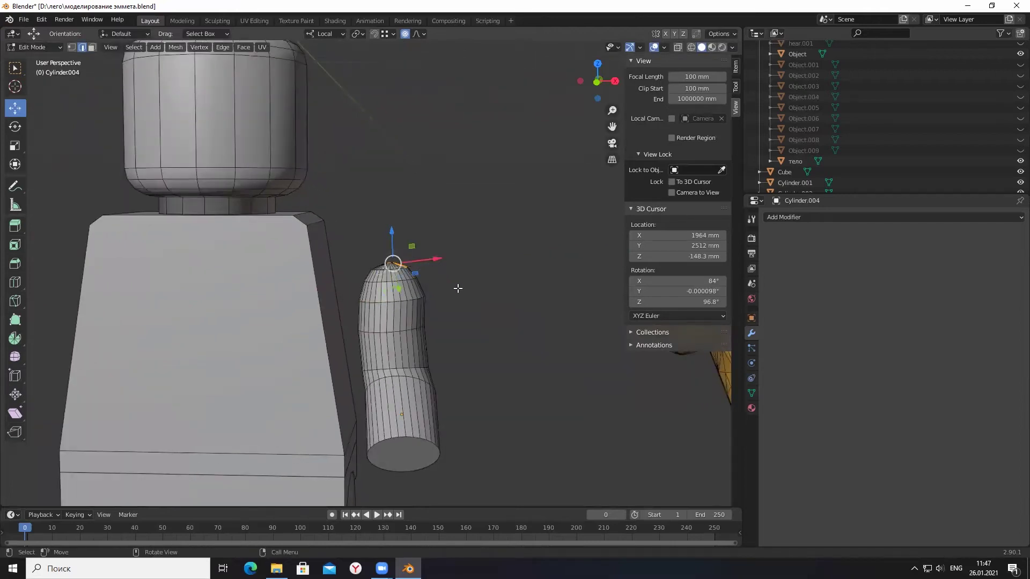
{"action": "left_click_drag", "start_coordinate": [361, 244], "coordinate": [408, 258]}
{"action": "middle_click_drag", "start_coordinate": [409, 258], "coordinate": [383, 266]}
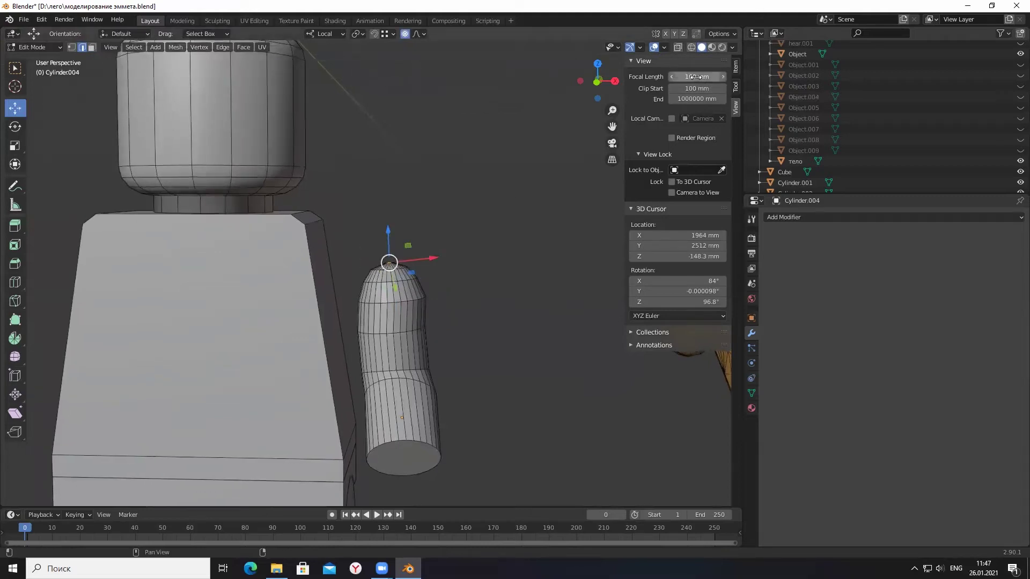
{"action": "left_click_drag", "start_coordinate": [696, 76], "coordinate": [724, 76]}
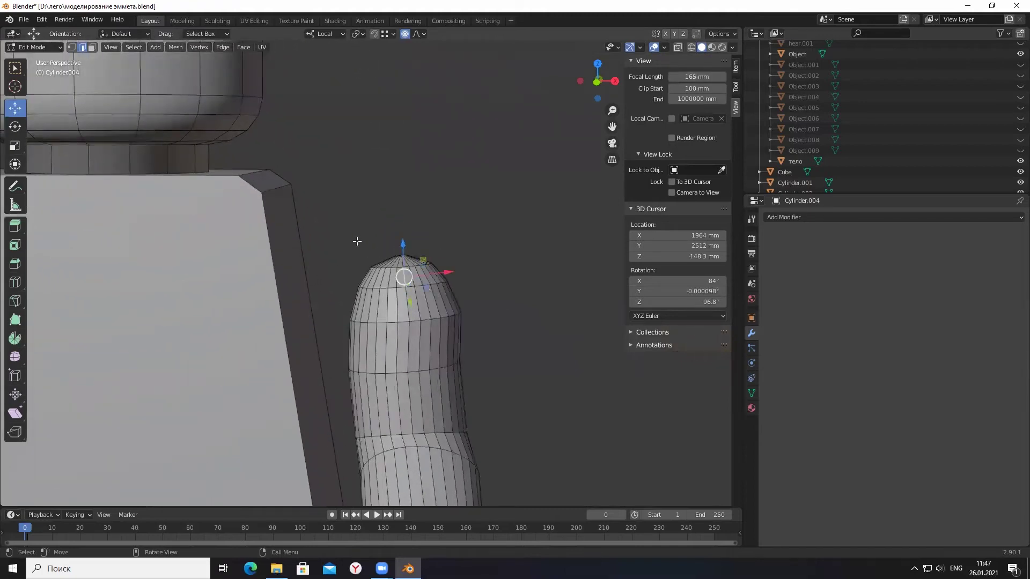
{"action": "left_click", "coordinate": [21, 65]}
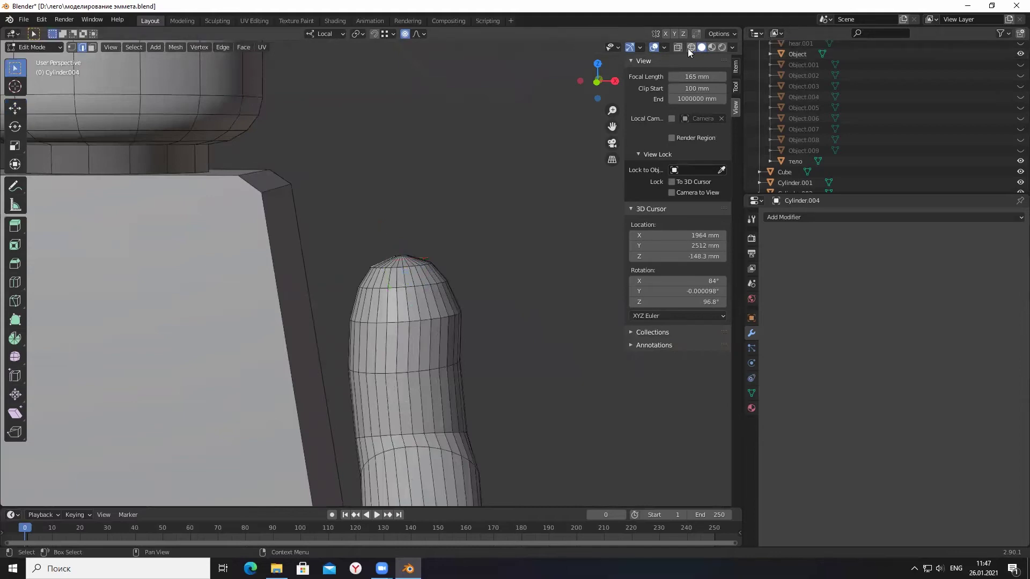
In wireframe, shift the arm tip's top faces sideways with proportional falloff.
{"action": "left_click", "coordinate": [689, 47]}
{"action": "left_click_drag", "start_coordinate": [333, 220], "coordinate": [481, 275]}
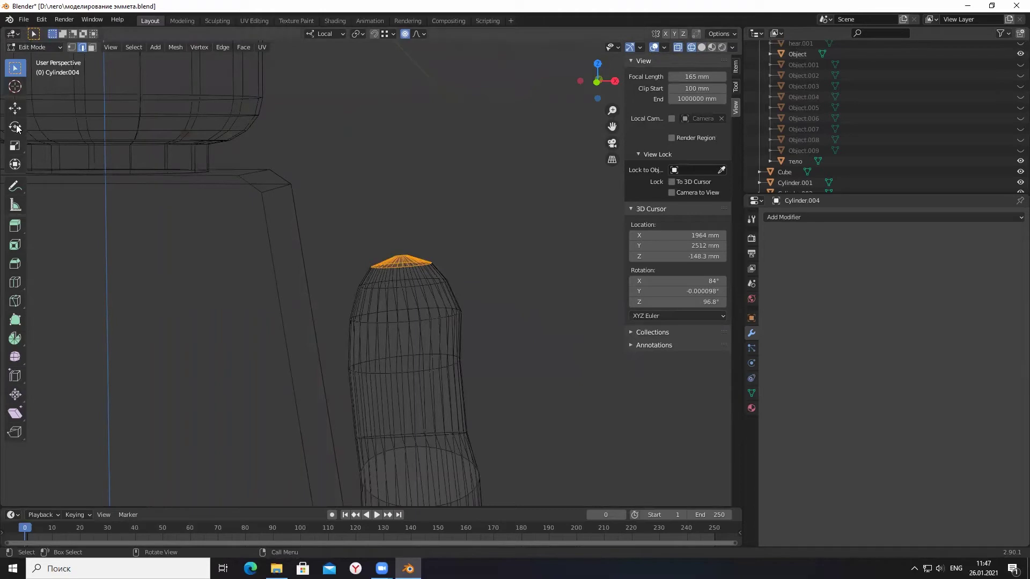
{"action": "left_click", "coordinate": [15, 108]}
{"action": "left_click_drag", "start_coordinate": [438, 257], "coordinate": [421, 246]}
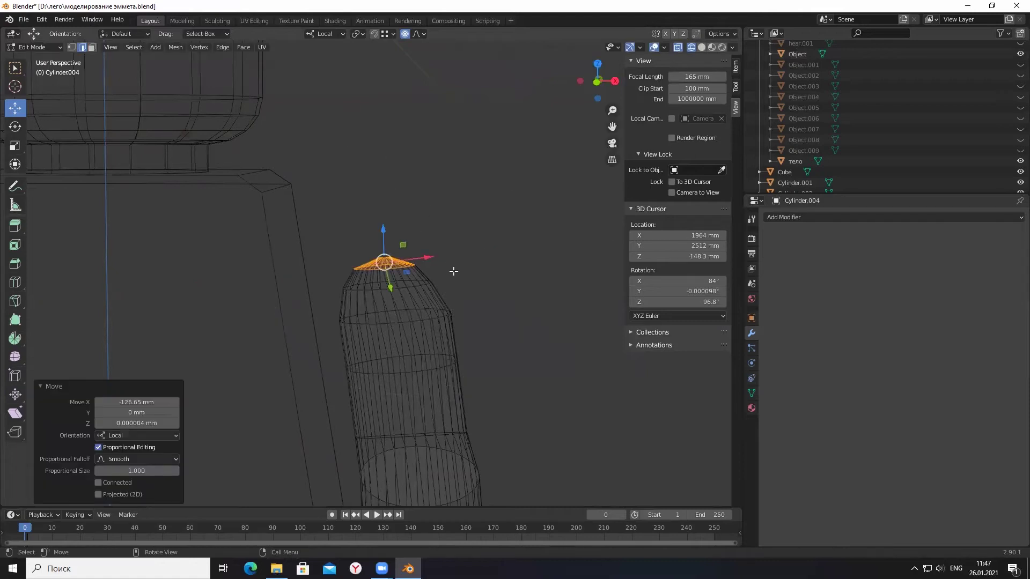
{"action": "left_click", "coordinate": [502, 281]}
{"action": "scroll", "coordinate": [421, 230], "scroll_direction": "down", "scroll_amount": 1}
{"action": "scroll", "coordinate": [494, 242], "scroll_direction": "down", "scroll_amount": 2}
{"action": "scroll", "coordinate": [472, 262], "scroll_direction": "down", "scroll_amount": 3}
{"action": "scroll", "coordinate": [472, 262], "scroll_direction": "down", "scroll_amount": 4}
{"action": "scroll", "coordinate": [460, 279], "scroll_direction": "up", "scroll_amount": 4}
{"action": "scroll", "coordinate": [501, 305], "scroll_direction": "up", "scroll_amount": 3}
{"action": "scroll", "coordinate": [429, 299], "scroll_direction": "up", "scroll_amount": 2}
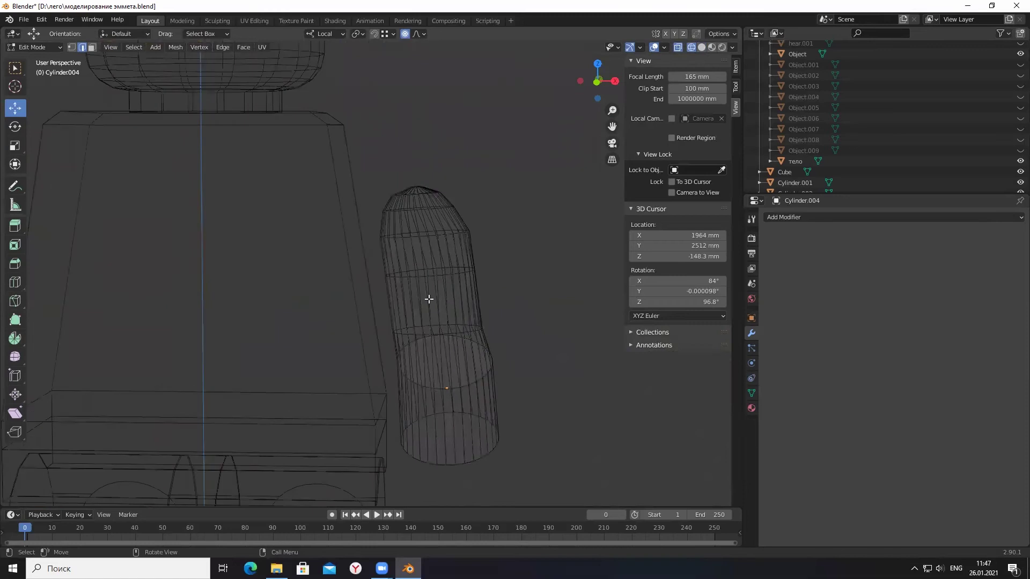
{"action": "scroll", "coordinate": [429, 299], "scroll_direction": "down", "scroll_amount": 6}
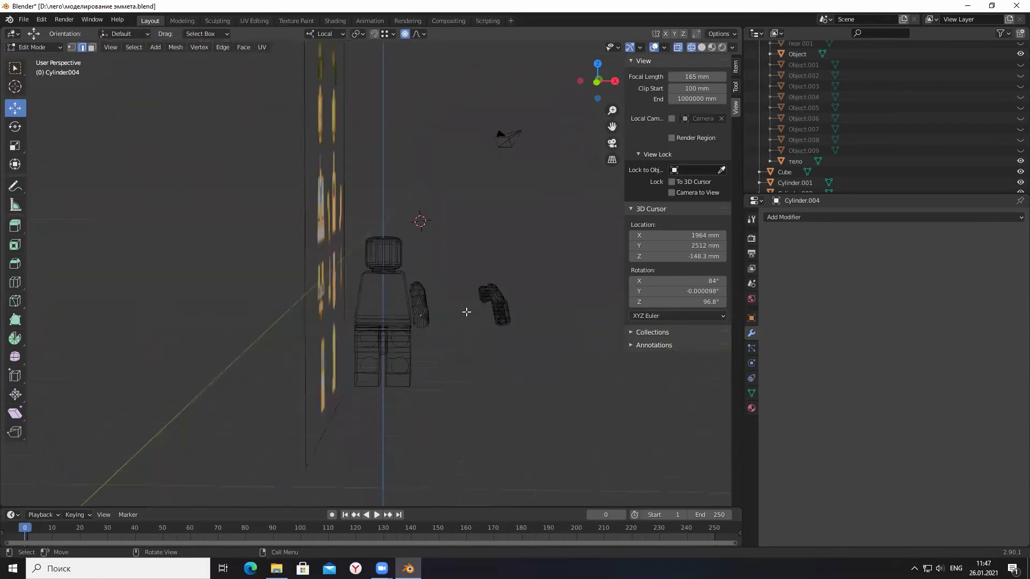
{"action": "scroll", "coordinate": [421, 300], "scroll_direction": "up", "scroll_amount": 3}
{"action": "scroll", "coordinate": [416, 287], "scroll_direction": "up", "scroll_amount": 3}
{"action": "scroll", "coordinate": [423, 285], "scroll_direction": "up", "scroll_amount": 1}
{"action": "scroll", "coordinate": [426, 286], "scroll_direction": "up", "scroll_amount": 1}
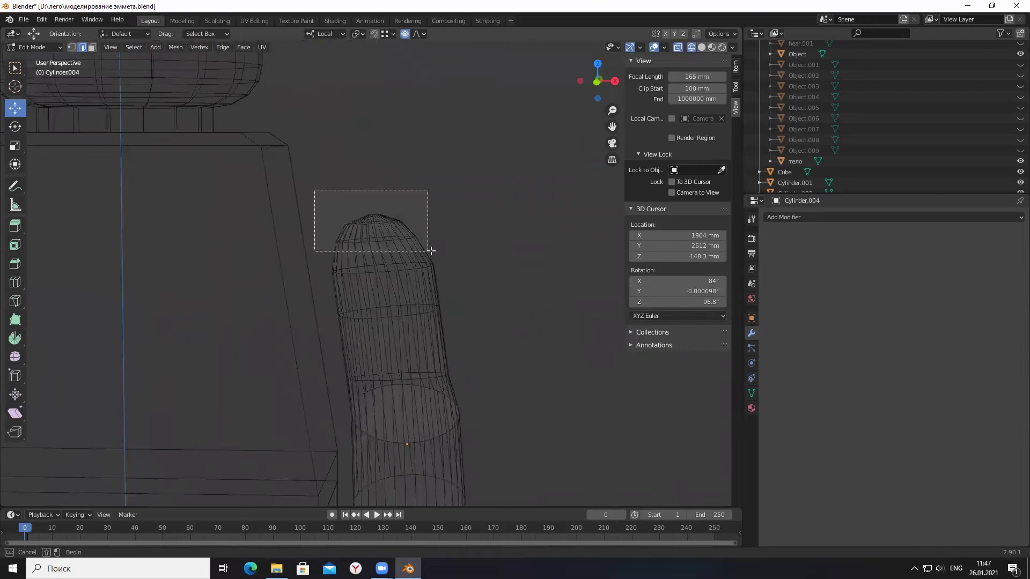
Shift the rounded cap and upper rings sideways toward the torso so the tip leans.
{"action": "left_click_drag", "start_coordinate": [386, 216], "coordinate": [431, 250]}
{"action": "left_click_drag", "start_coordinate": [394, 216], "coordinate": [383, 216]}
{"action": "left_click_drag", "start_coordinate": [295, 177], "coordinate": [462, 290]}
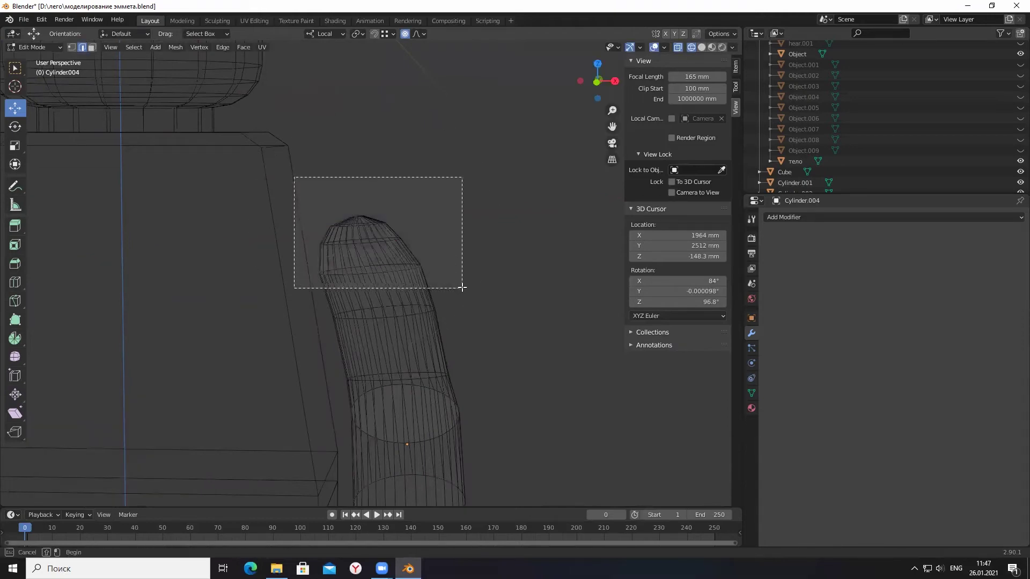
{"action": "left_click_drag", "start_coordinate": [403, 233], "coordinate": [394, 229]}
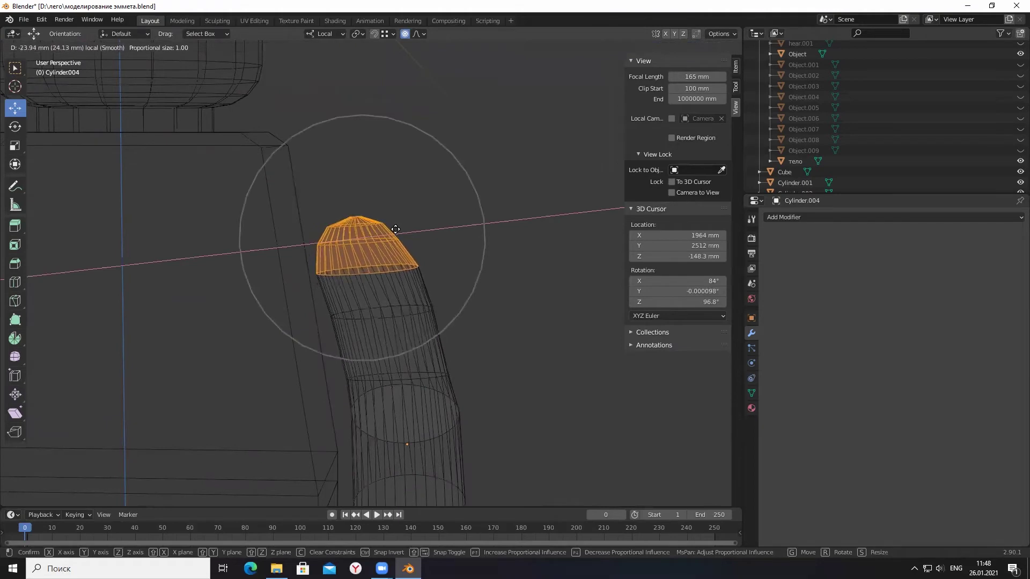
{"action": "left_click_drag", "start_coordinate": [394, 229], "coordinate": [393, 229]}
{"action": "left_click", "coordinate": [429, 209]}
Zoom around the bent arm and switch the viewport to Solid shading.
{"action": "scroll", "coordinate": [430, 209], "scroll_direction": "down", "scroll_amount": 2}
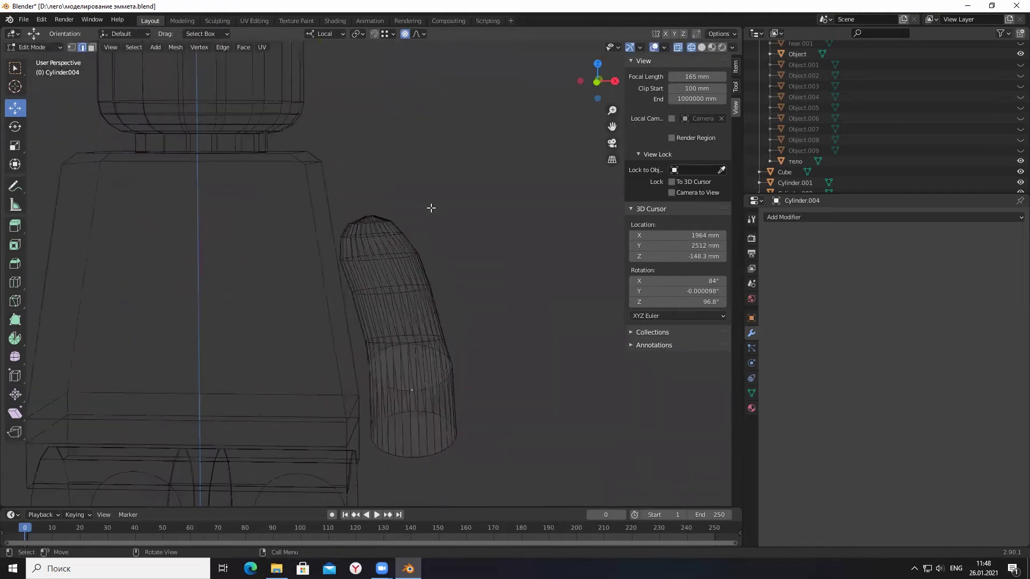
{"action": "scroll", "coordinate": [429, 209], "scroll_direction": "down", "scroll_amount": 3}
{"action": "scroll", "coordinate": [462, 215], "scroll_direction": "down", "scroll_amount": 2}
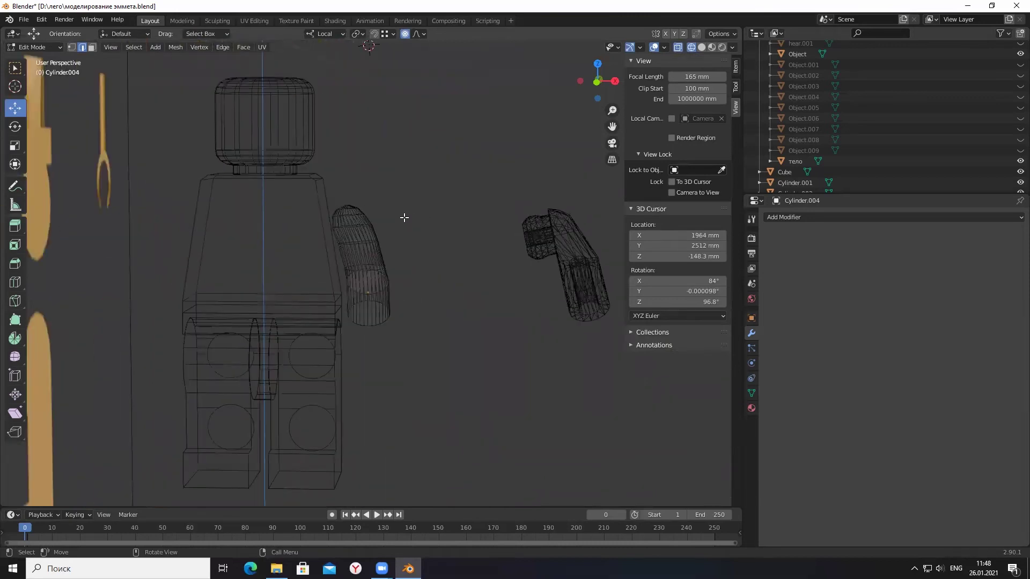
{"action": "scroll", "coordinate": [369, 230], "scroll_direction": "up", "scroll_amount": 1}
{"action": "scroll", "coordinate": [365, 227], "scroll_direction": "down", "scroll_amount": 2}
{"action": "scroll", "coordinate": [359, 225], "scroll_direction": "up", "scroll_amount": 2}
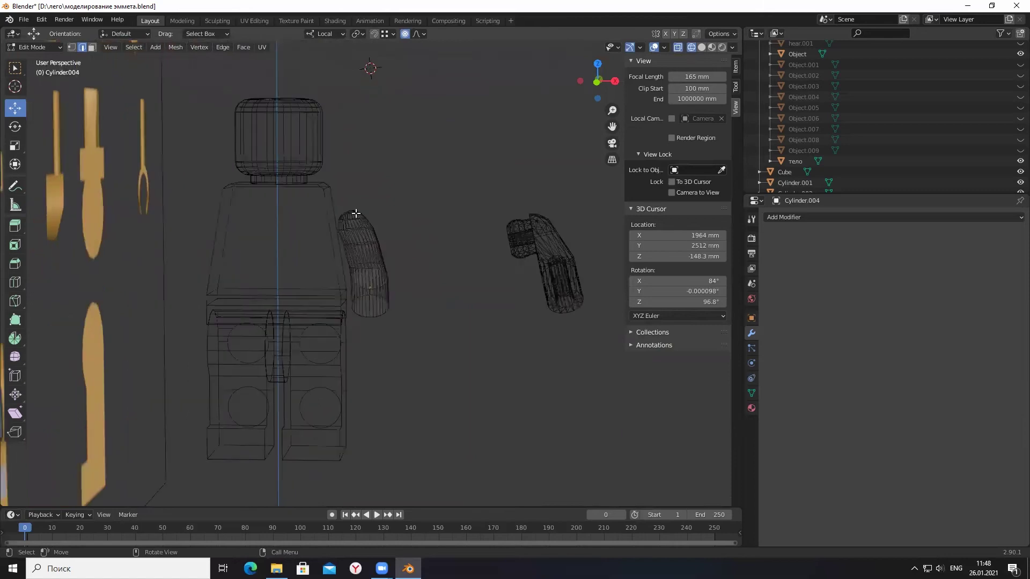
{"action": "scroll", "coordinate": [351, 224], "scroll_direction": "up", "scroll_amount": 3}
{"action": "scroll", "coordinate": [351, 224], "scroll_direction": "up", "scroll_amount": 1}
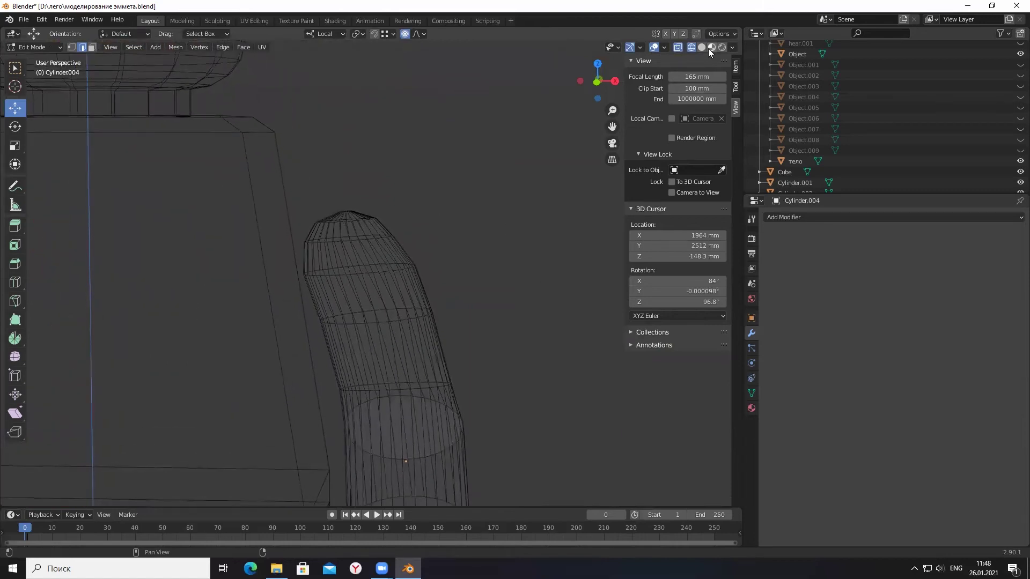
{"action": "key", "text": "shift+z"}
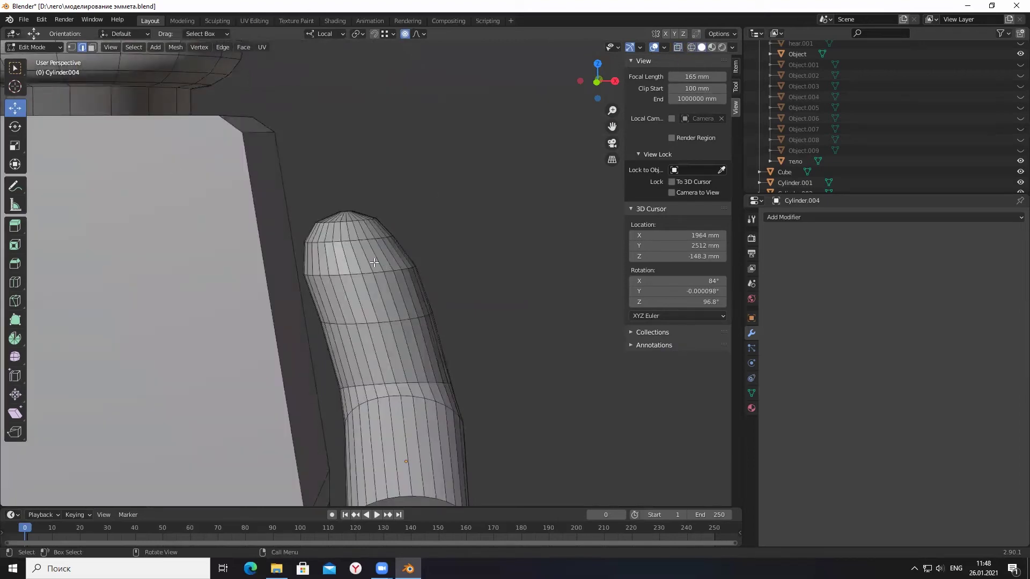
Rotate the tip vertex -26.8° and an edge loop partway down, both with smooth falloff.
{"action": "left_click", "coordinate": [343, 224]}
{"action": "key", "text": "r"}
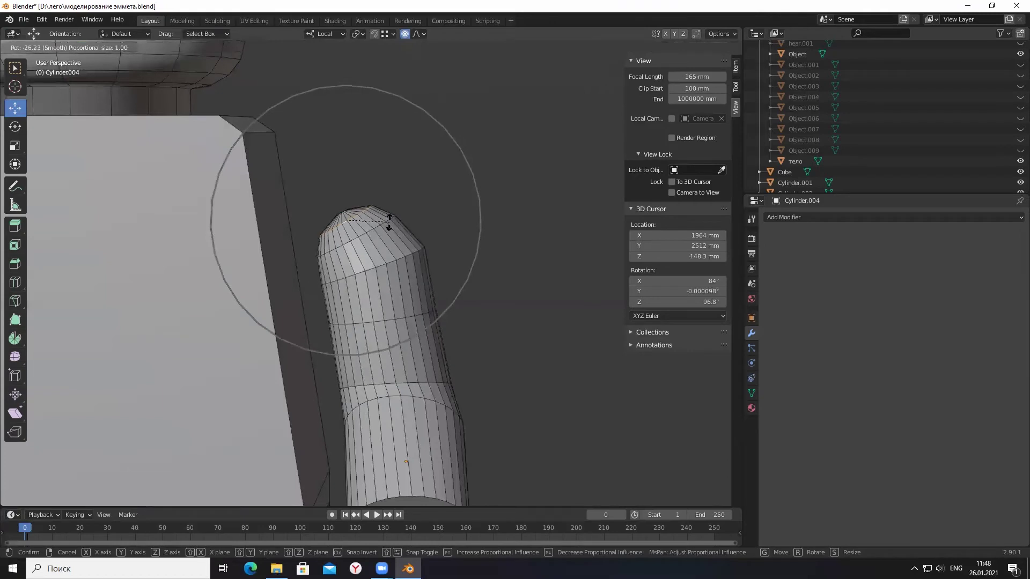
{"action": "left_click", "coordinate": [387, 220]}
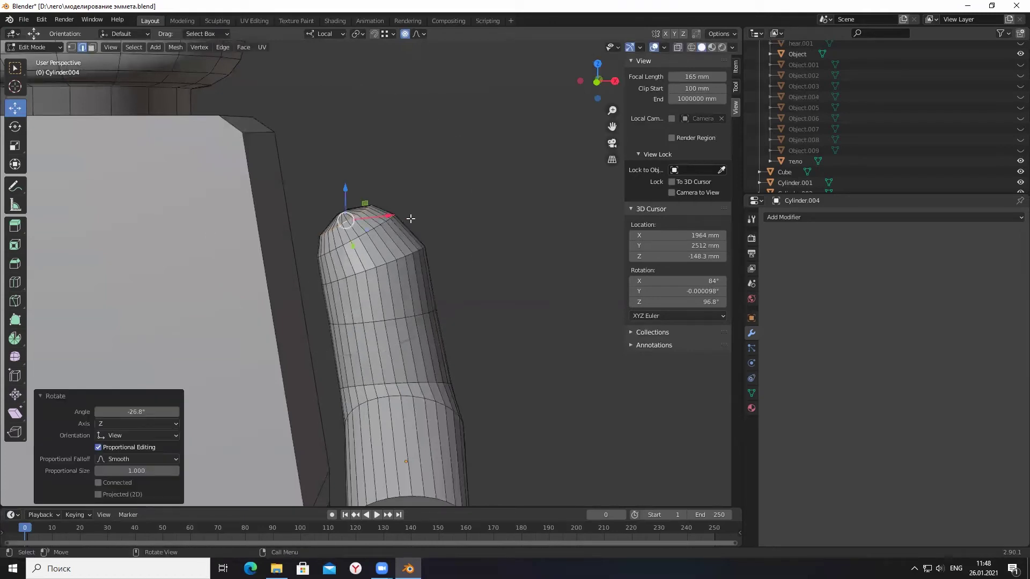
{"action": "left_click", "coordinate": [405, 317]}
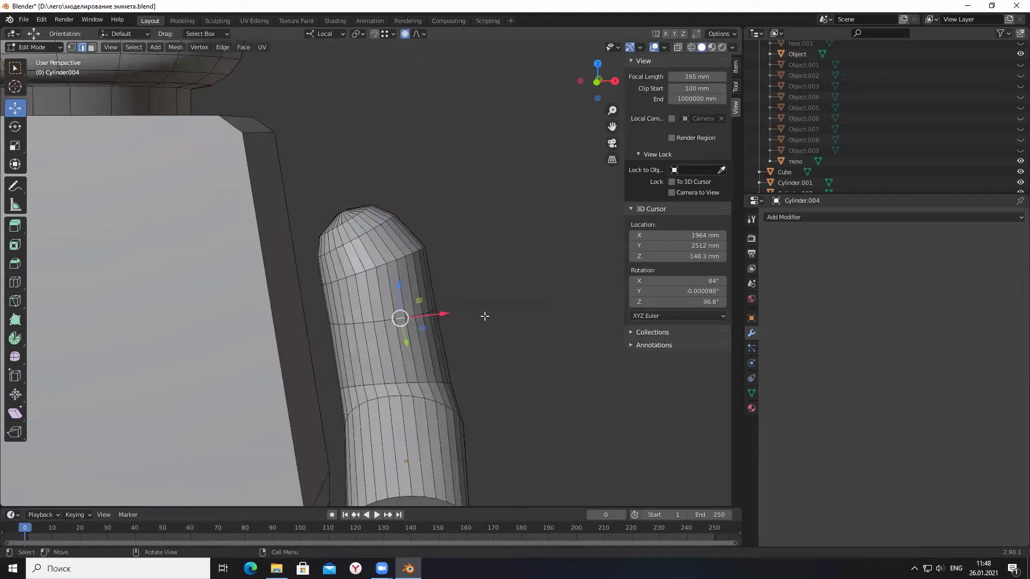
{"action": "left_click", "coordinate": [382, 323], "text": "alt"}
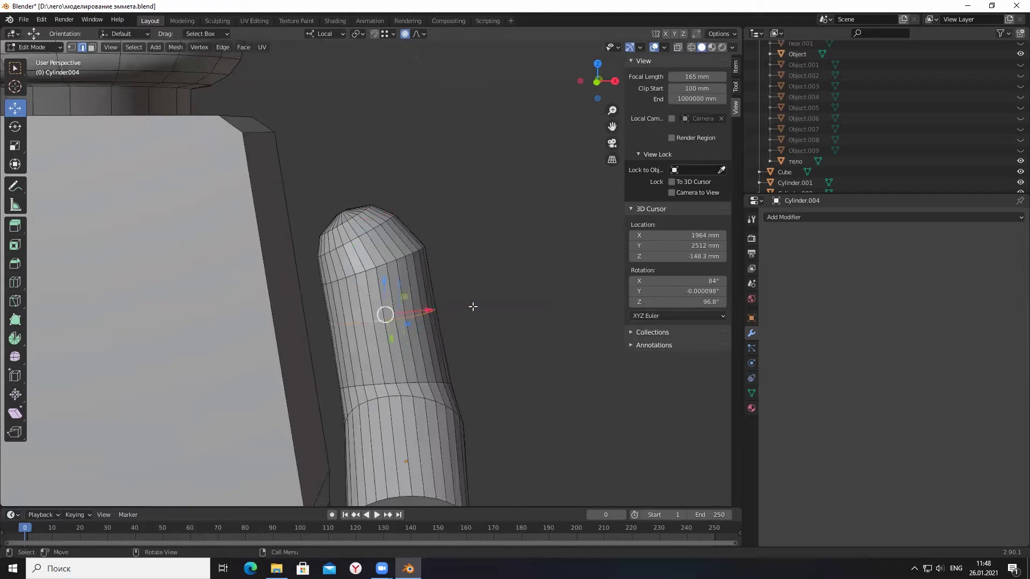
{"action": "key", "text": "r"}
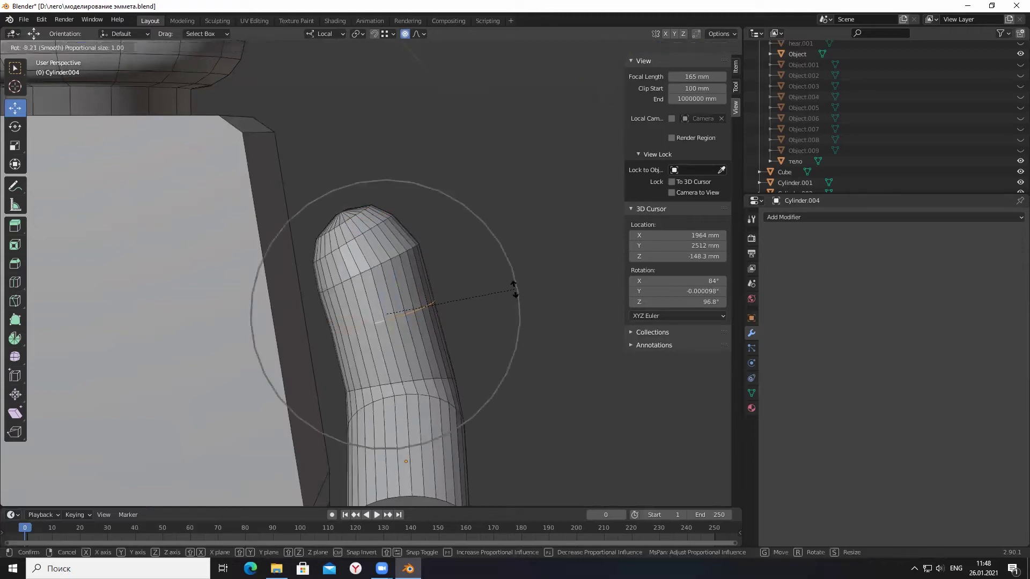
{"action": "left_click", "coordinate": [505, 286]}
{"action": "left_click", "coordinate": [499, 337]}
{"action": "scroll", "coordinate": [398, 335], "scroll_direction": "down", "scroll_amount": 2}
{"action": "scroll", "coordinate": [398, 335], "scroll_direction": "down", "scroll_amount": 3}
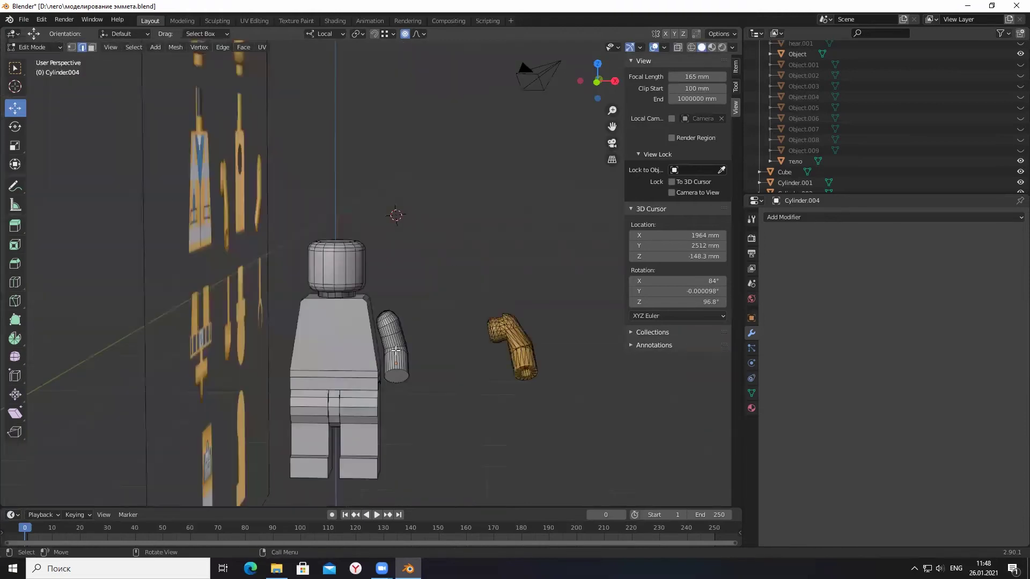
{"action": "scroll", "coordinate": [401, 351], "scroll_direction": "up", "scroll_amount": 1}
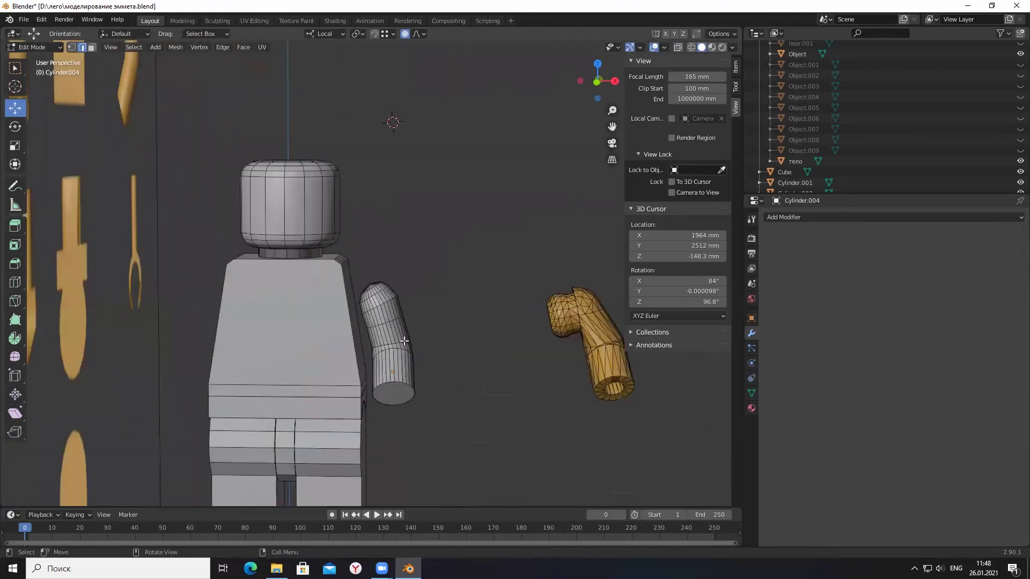
{"action": "scroll", "coordinate": [409, 347], "scroll_direction": "up", "scroll_amount": 3}
{"action": "scroll", "coordinate": [408, 344], "scroll_direction": "up", "scroll_amount": 2}
Move the middle ring loop 177.56, 9.26, -22.714 mm to bend an elbow.
{"action": "left_click", "coordinate": [396, 328], "text": "alt"}
{"action": "left_click", "coordinate": [352, 336], "text": "alt"}
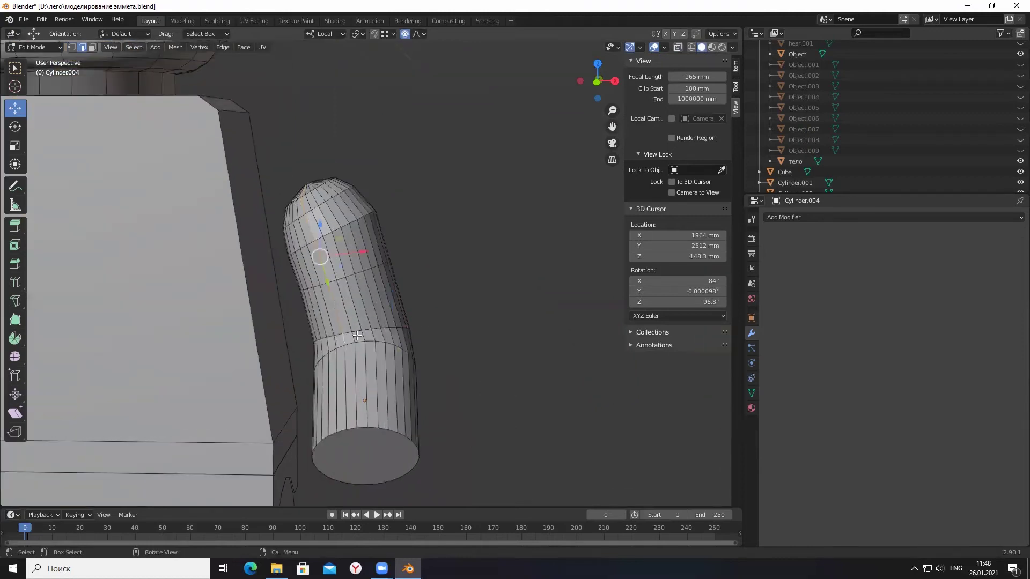
{"action": "left_click", "coordinate": [348, 333], "text": "alt"}
{"action": "key", "text": "g"}
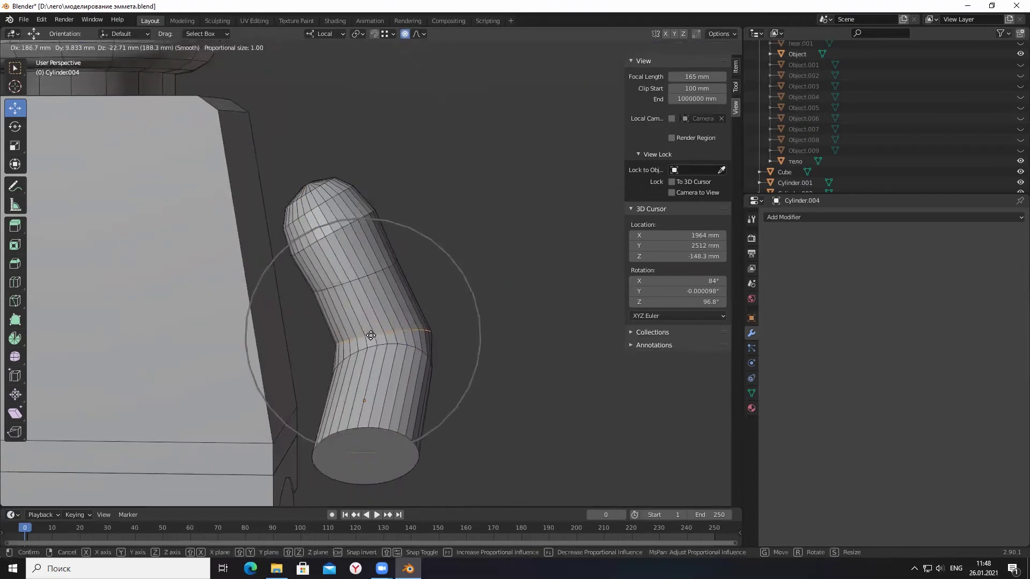
{"action": "left_click", "coordinate": [370, 336]}
{"action": "scroll", "coordinate": [387, 349], "scroll_direction": "down", "scroll_amount": 4}
{"action": "scroll", "coordinate": [392, 355], "scroll_direction": "down", "scroll_amount": 5}
{"action": "scroll", "coordinate": [392, 355], "scroll_direction": "up", "scroll_amount": 2}
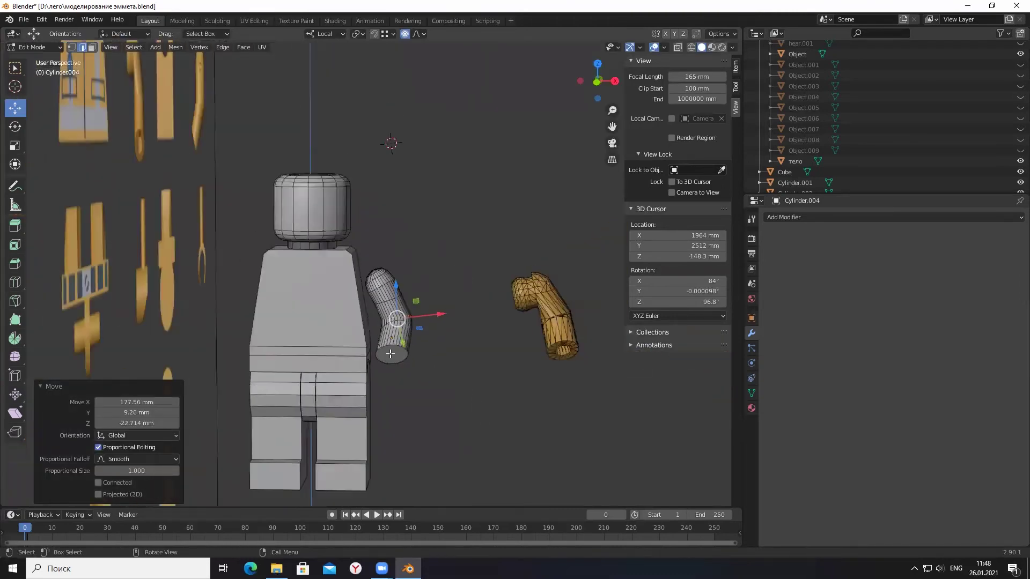
Deselect the bent Cylinder.004 vertices and switch back to Object Mode.
{"action": "scroll", "coordinate": [367, 324], "scroll_direction": "up", "scroll_amount": 3}
{"action": "scroll", "coordinate": [384, 286], "scroll_direction": "down", "scroll_amount": 2}
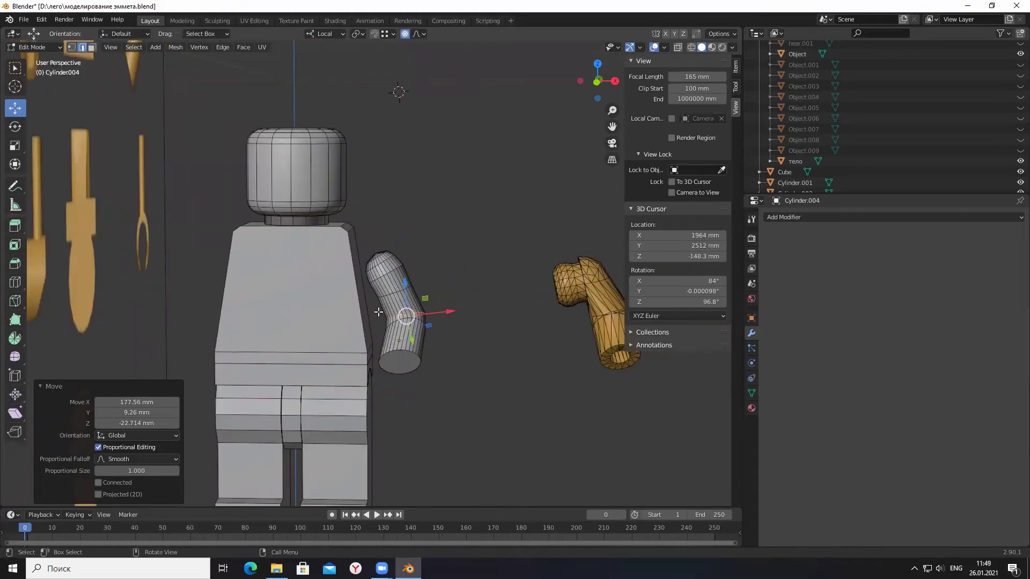
{"action": "left_click", "coordinate": [468, 264]}
{"action": "scroll", "coordinate": [423, 352], "scroll_direction": "down", "scroll_amount": 2}
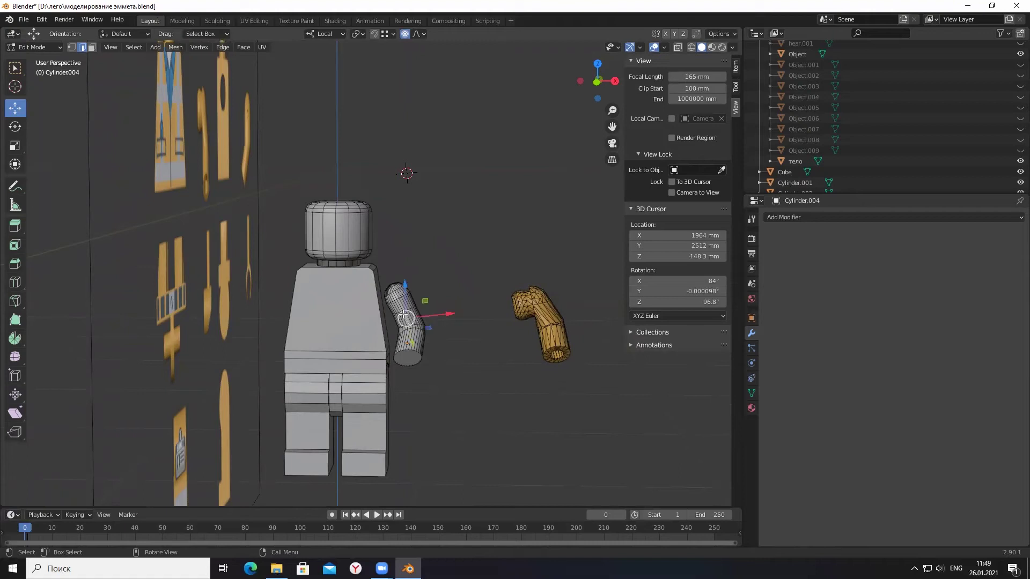
{"action": "left_click", "coordinate": [34, 47]}
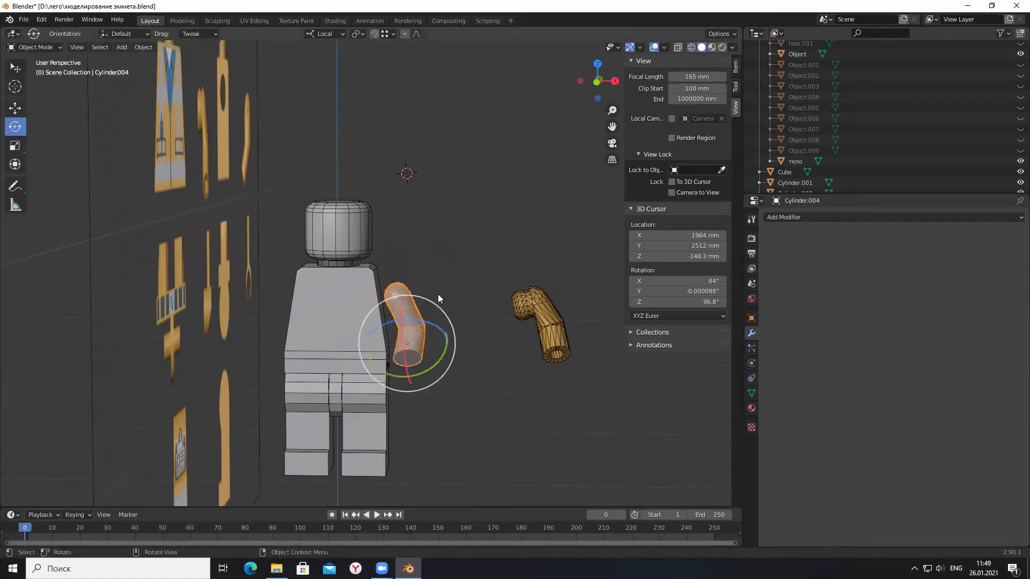
Move the arm 2225.1, 133.12, -81.662 mm beside the orange reference arm and add a cube.
{"action": "key", "text": "g"}
{"action": "left_click", "coordinate": [515, 299]}
{"action": "left_click", "coordinate": [494, 246]}
{"action": "scroll", "coordinate": [441, 270], "scroll_direction": "up", "scroll_amount": 2}
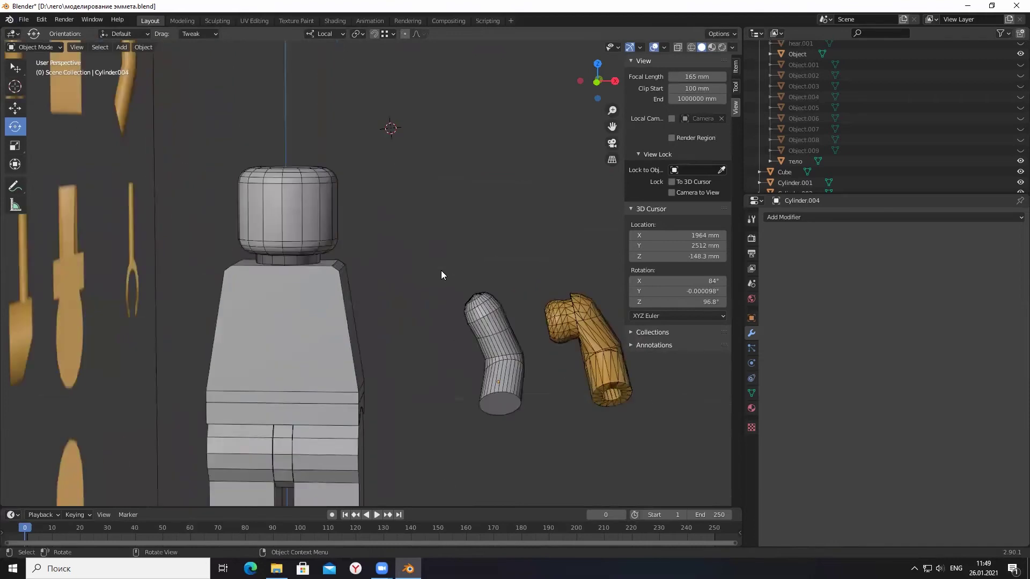
{"action": "key", "text": "shift+a"}
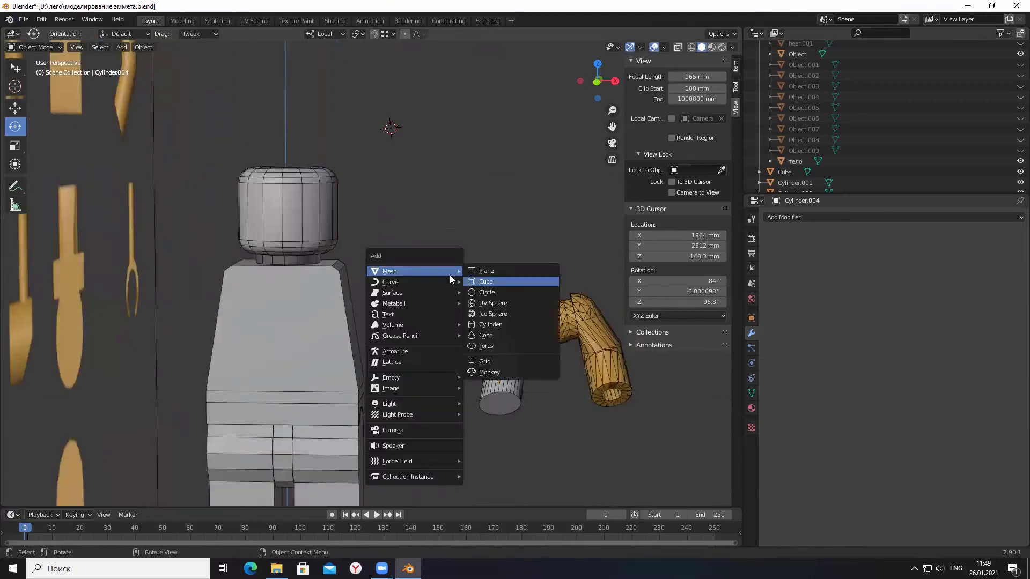
{"action": "left_click", "coordinate": [474, 280]}
Move Cube.001 over the bent arm's top, ending with a 94.342, -12.964, -17.563 mm shift.
{"action": "key", "text": "g"}
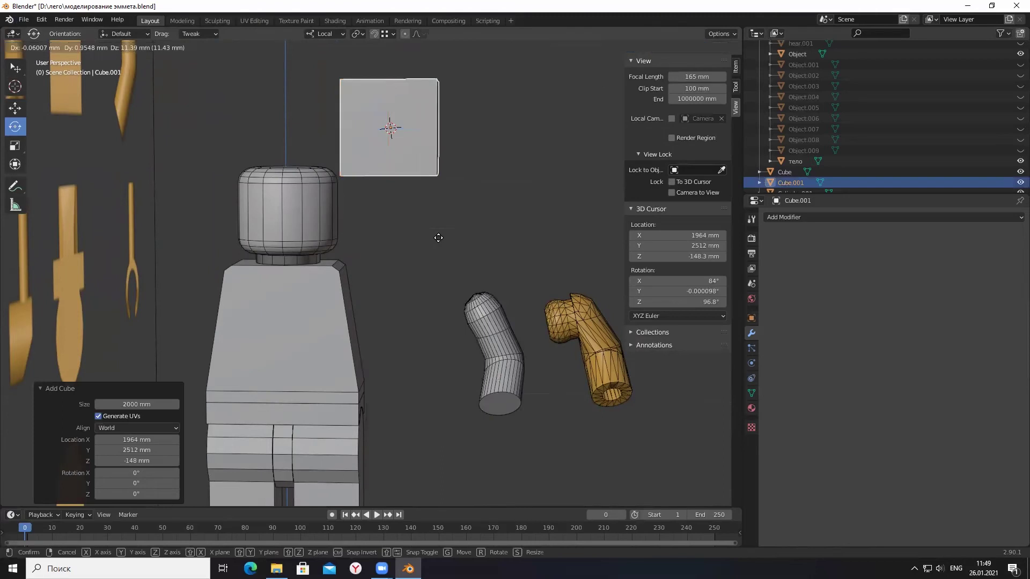
{"action": "left_click", "coordinate": [476, 427]}
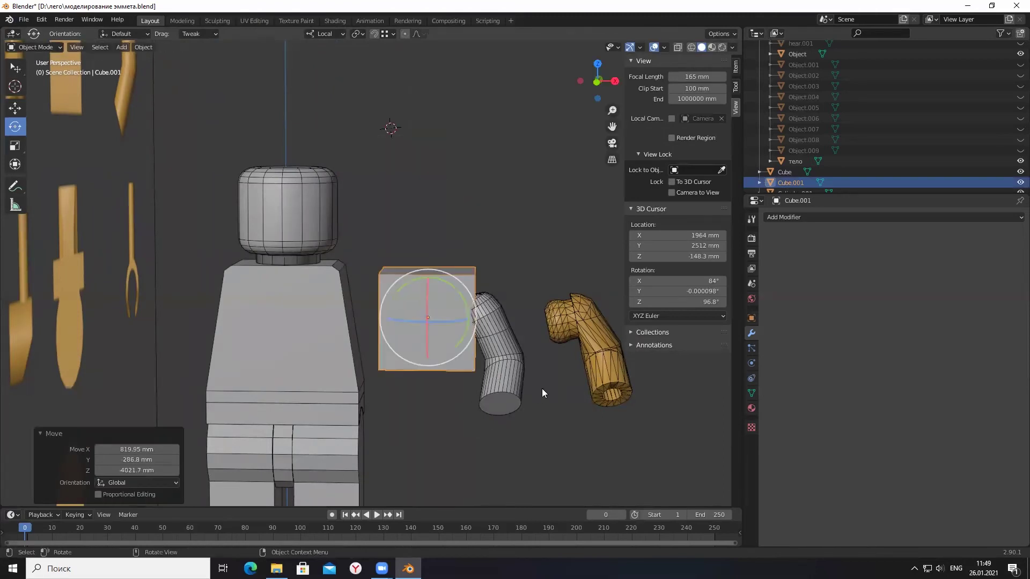
{"action": "scroll", "coordinate": [549, 377], "scroll_direction": "up", "scroll_amount": 2}
{"action": "scroll", "coordinate": [509, 346], "scroll_direction": "up", "scroll_amount": 2}
{"action": "scroll", "coordinate": [524, 304], "scroll_direction": "up", "scroll_amount": 2}
{"action": "mouse_move", "coordinate": [524, 304]}
{"action": "middle_mouse_down"}
{"action": "mouse_move", "coordinate": [466, 316]}
{"action": "mouse_move", "coordinate": [396, 308]}
{"action": "middle_mouse_up"}
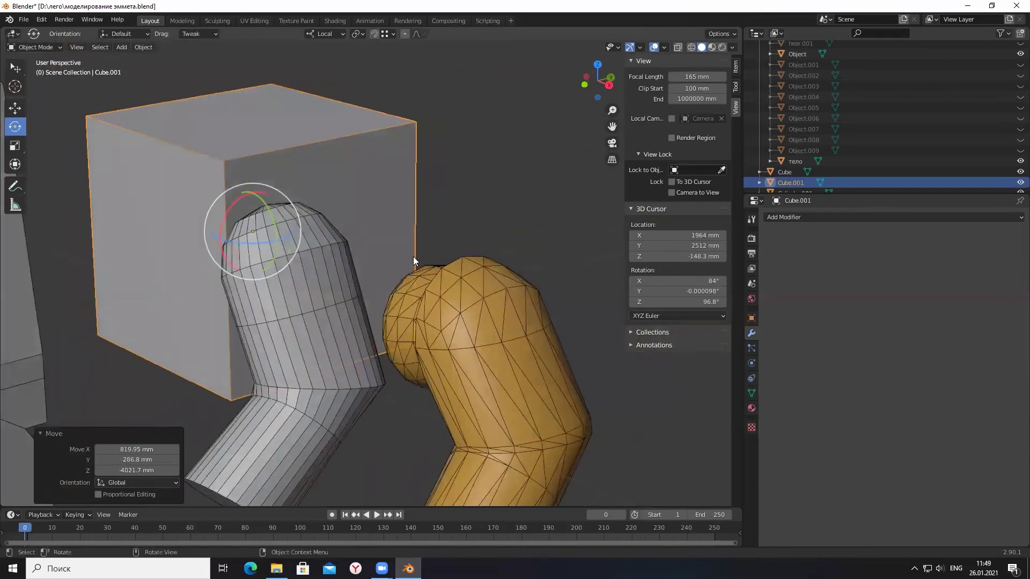
{"action": "key", "text": "g"}
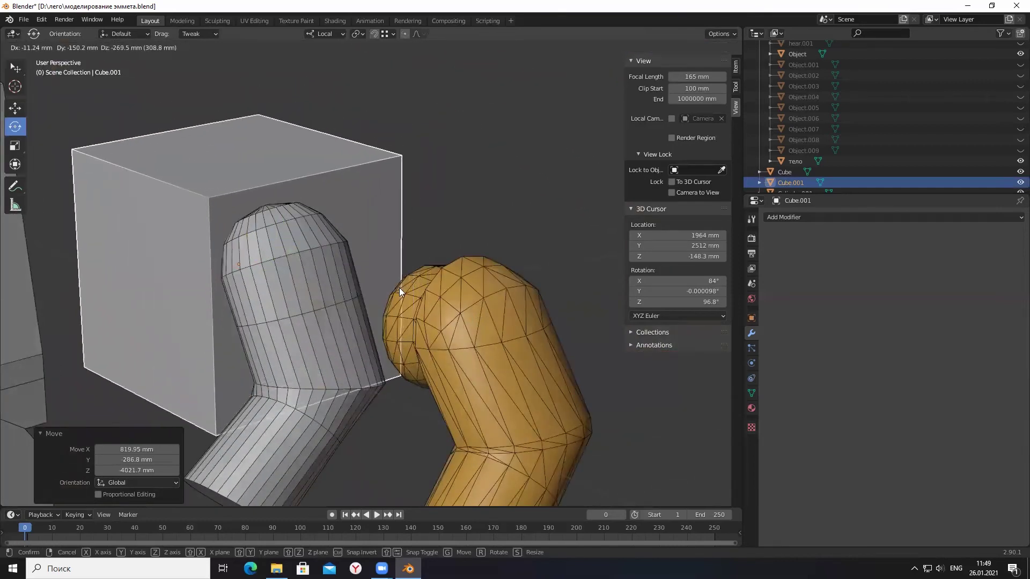
{"action": "left_click", "coordinate": [399, 287]}
{"action": "mouse_move", "coordinate": [365, 389]}
{"action": "middle_mouse_down"}
{"action": "mouse_move", "coordinate": [408, 383]}
{"action": "mouse_move", "coordinate": [376, 395]}
{"action": "mouse_move", "coordinate": [402, 385]}
{"action": "mouse_move", "coordinate": [326, 375]}
{"action": "middle_mouse_up"}
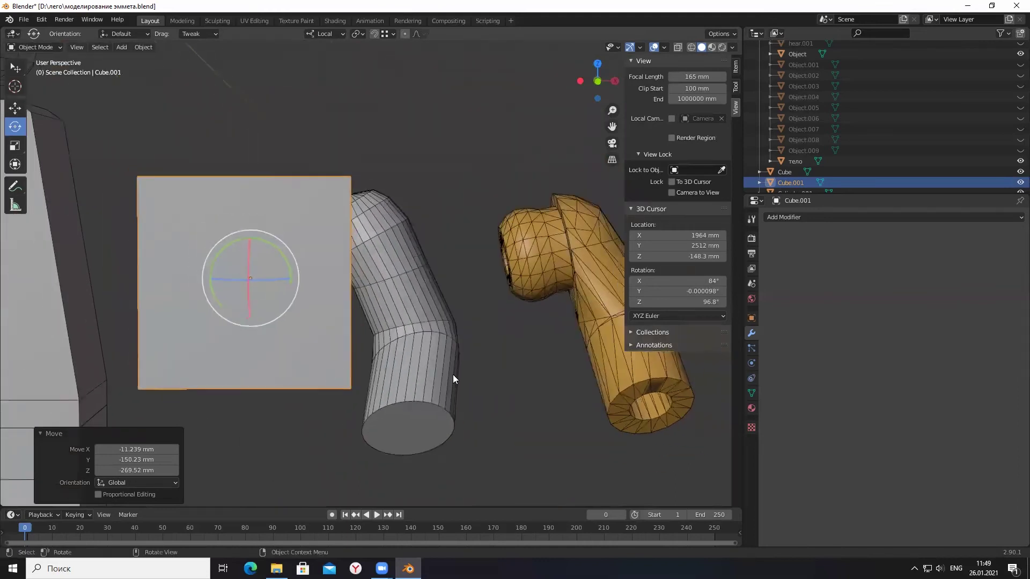
{"action": "mouse_move", "coordinate": [418, 284]}
{"action": "middle_mouse_down"}
{"action": "mouse_move", "coordinate": [418, 196]}
{"action": "mouse_move", "coordinate": [411, 266]}
{"action": "mouse_move", "coordinate": [420, 243]}
{"action": "middle_mouse_up"}
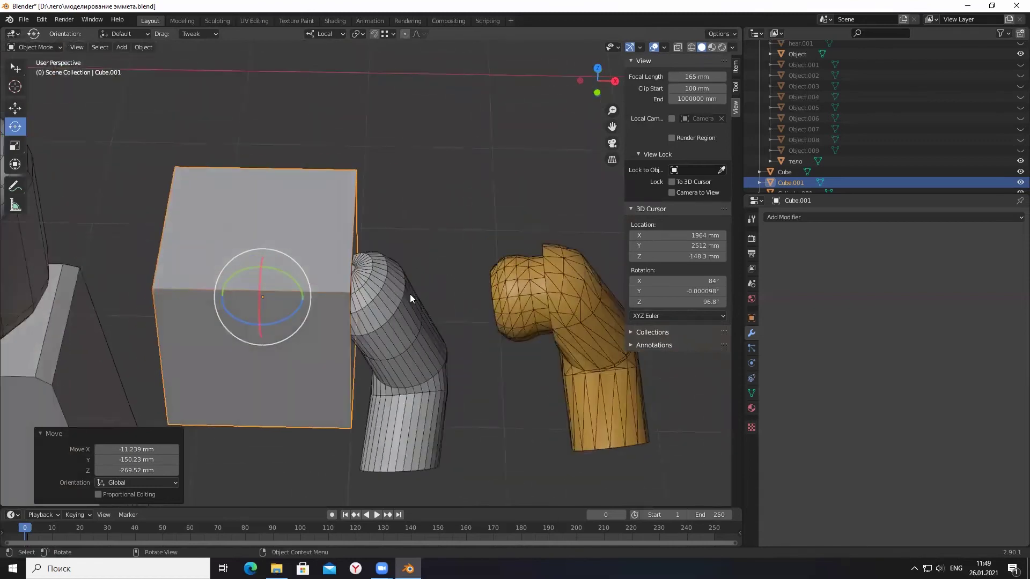
{"action": "key", "text": "g"}
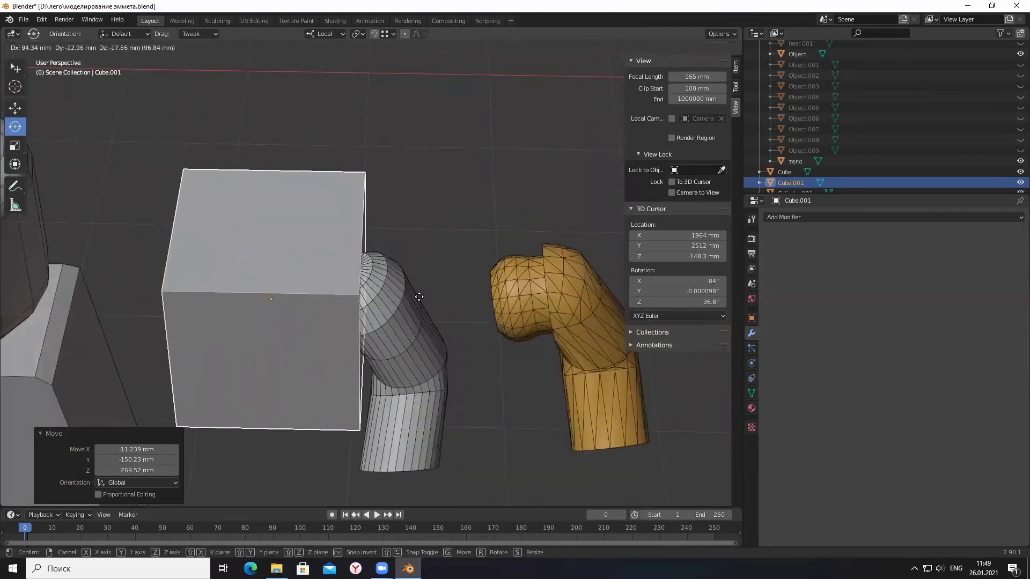
{"action": "left_click", "coordinate": [419, 296]}
{"action": "mouse_move", "coordinate": [442, 334]}
{"action": "middle_mouse_down"}
{"action": "mouse_move", "coordinate": [434, 289]}
{"action": "mouse_move", "coordinate": [438, 298]}
{"action": "mouse_move", "coordinate": [363, 314]}
{"action": "mouse_move", "coordinate": [409, 315]}
{"action": "mouse_move", "coordinate": [457, 292]}
{"action": "mouse_move", "coordinate": [345, 332]}
{"action": "mouse_move", "coordinate": [257, 321]}
{"action": "mouse_move", "coordinate": [229, 279]}
{"action": "mouse_move", "coordinate": [238, 308]}
{"action": "mouse_move", "coordinate": [461, 338]}
{"action": "mouse_move", "coordinate": [455, 312]}
{"action": "middle_mouse_up"}
Apply a Boolean Difference on Cylinder.004 using Cube.001 as the cutter.
{"action": "left_click", "coordinate": [424, 330]}
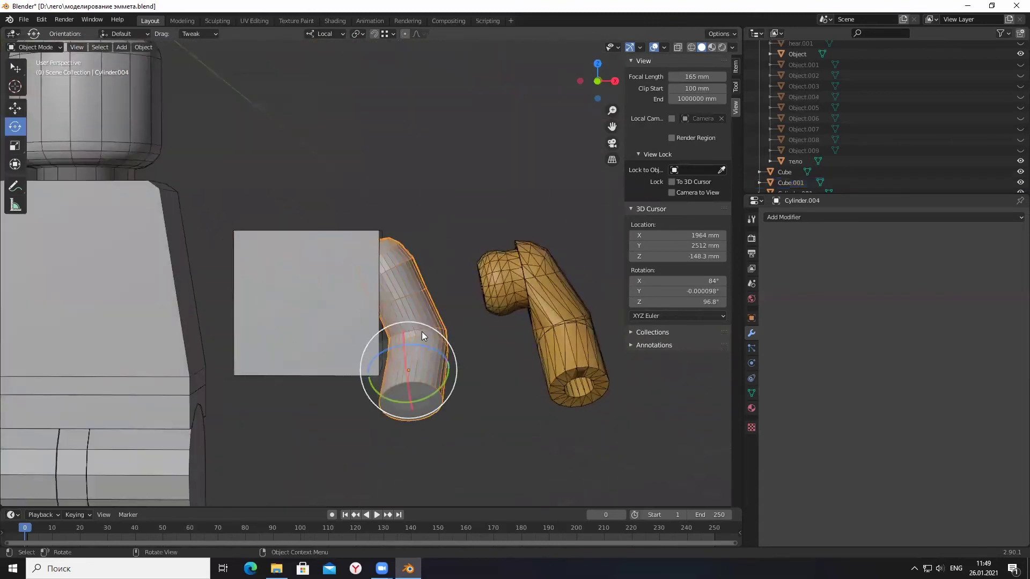
{"action": "left_click", "coordinate": [829, 217]}
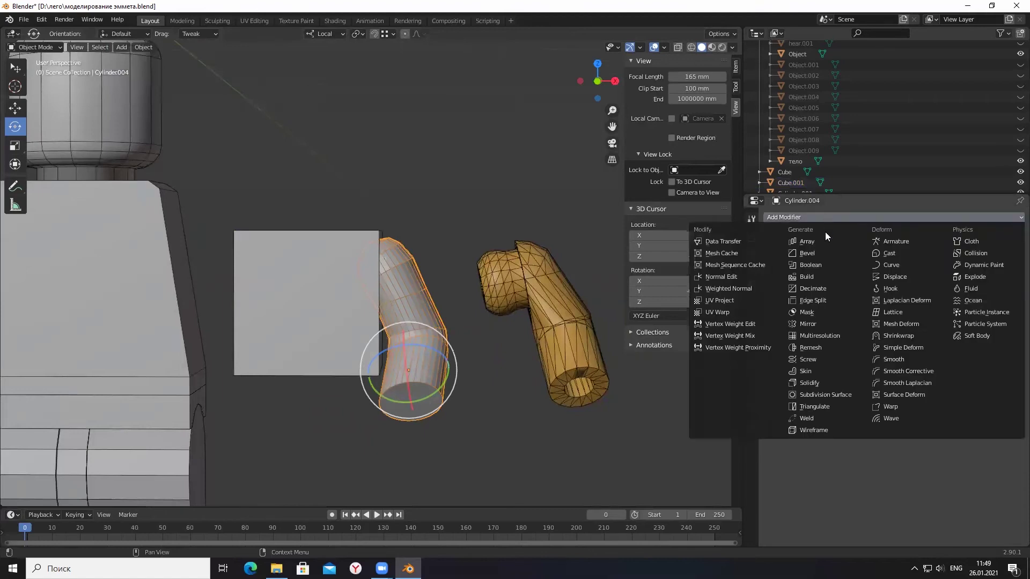
{"action": "left_click", "coordinate": [811, 265]}
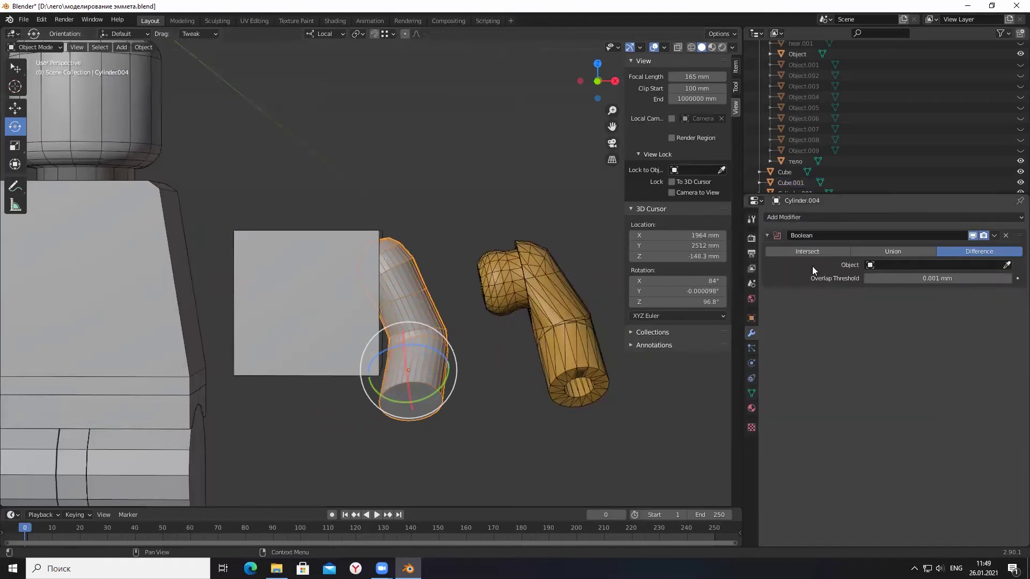
{"action": "left_click", "coordinate": [1006, 265]}
{"action": "left_click", "coordinate": [336, 303]}
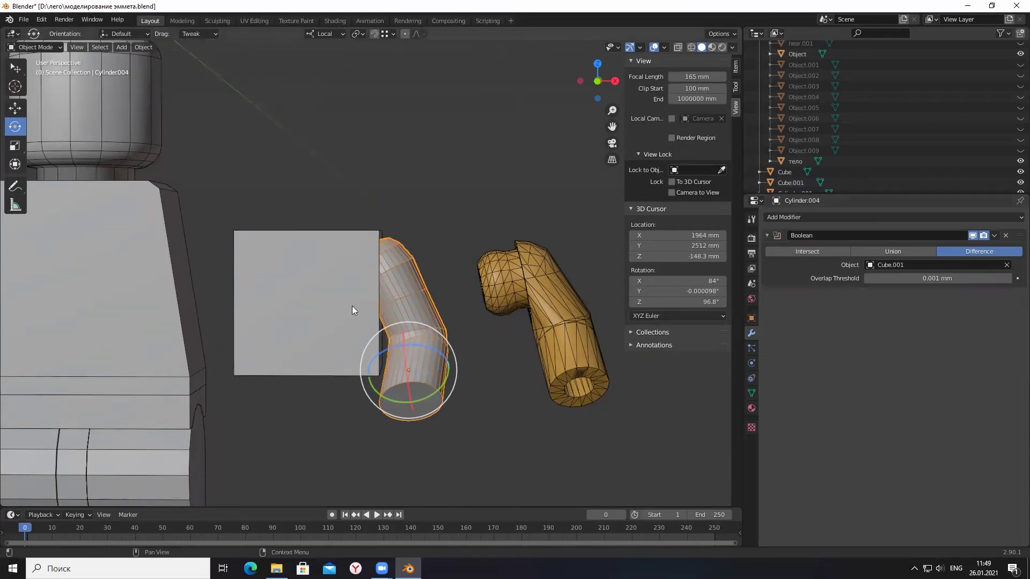
{"action": "left_click", "coordinate": [995, 236]}
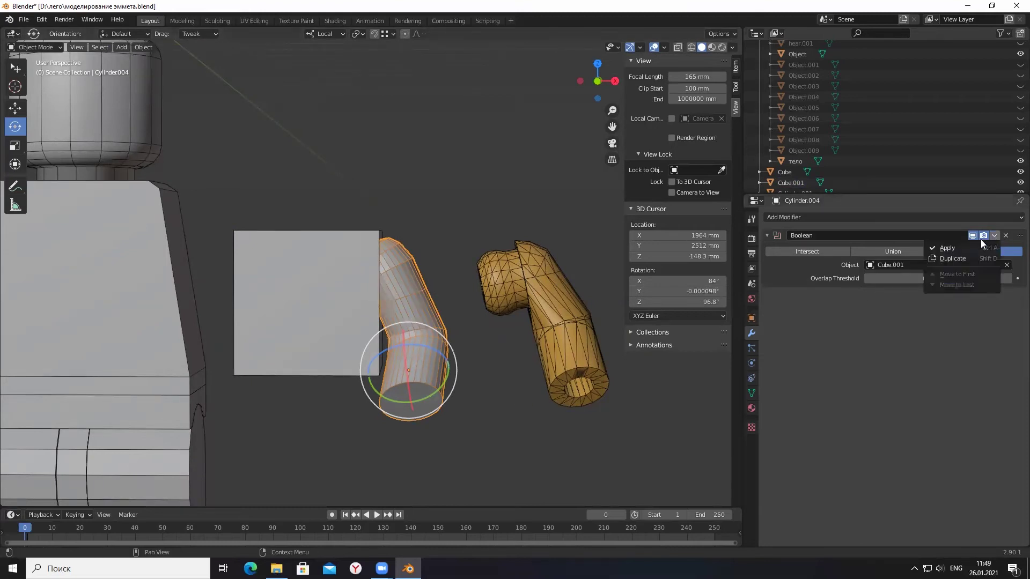
{"action": "left_click", "coordinate": [965, 246]}
Delete Cube.001 and select the trimmed white arm.
{"action": "left_click", "coordinate": [315, 325]}
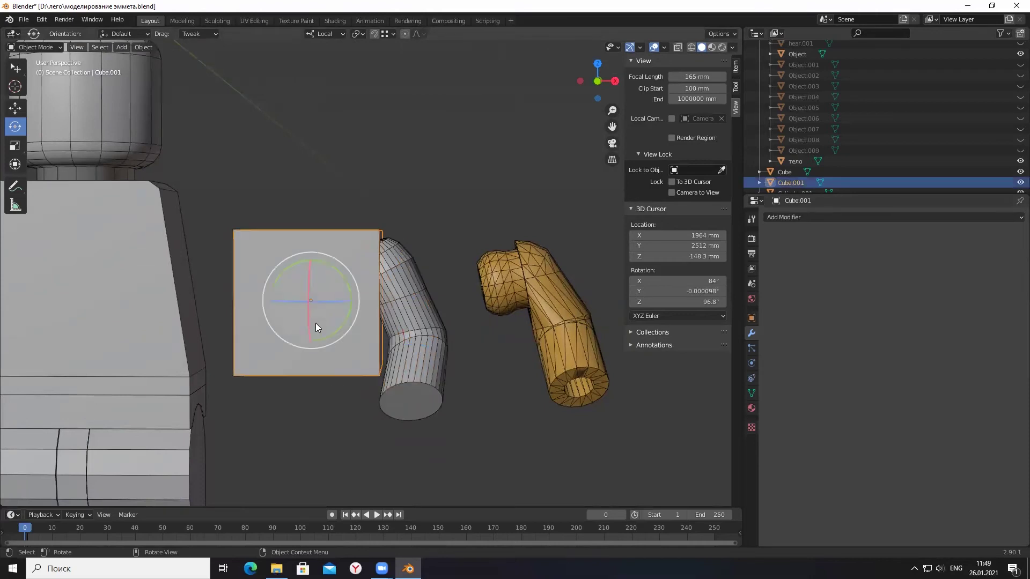
{"action": "key", "text": "Delete"}
{"action": "mouse_move", "coordinate": [319, 315]}
{"action": "middle_mouse_down"}
{"action": "mouse_move", "coordinate": [360, 317]}
{"action": "mouse_move", "coordinate": [337, 347]}
{"action": "mouse_move", "coordinate": [329, 314]}
{"action": "mouse_move", "coordinate": [338, 305]}
{"action": "mouse_move", "coordinate": [322, 321]}
{"action": "middle_mouse_up"}
{"action": "scroll", "coordinate": [351, 343], "scroll_direction": "down", "scroll_amount": 10}
{"action": "scroll", "coordinate": [330, 289], "scroll_direction": "down", "scroll_amount": 2}
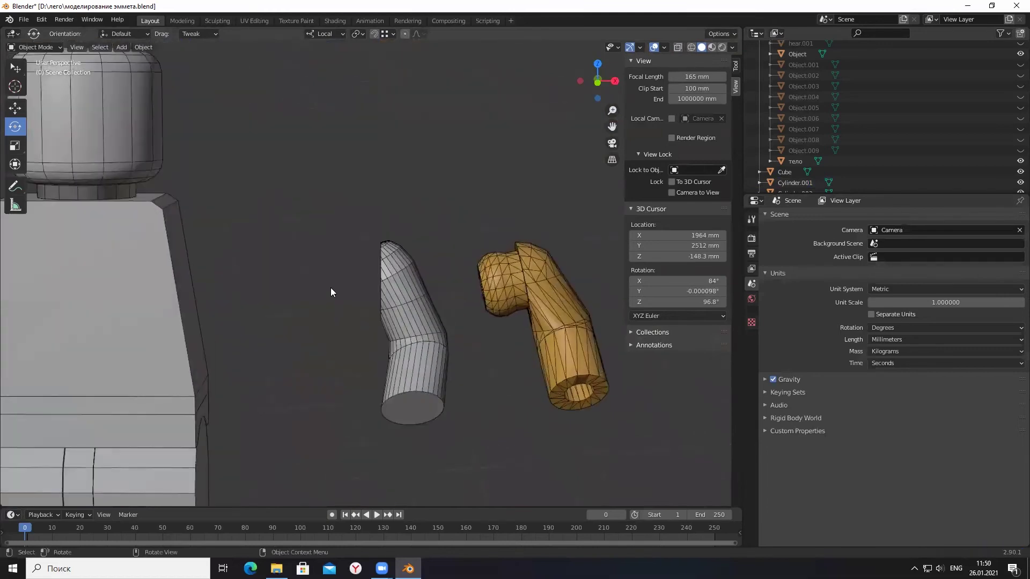
{"action": "scroll", "coordinate": [330, 290], "scroll_direction": "down", "scroll_amount": 3}
{"action": "left_click", "coordinate": [365, 306]}
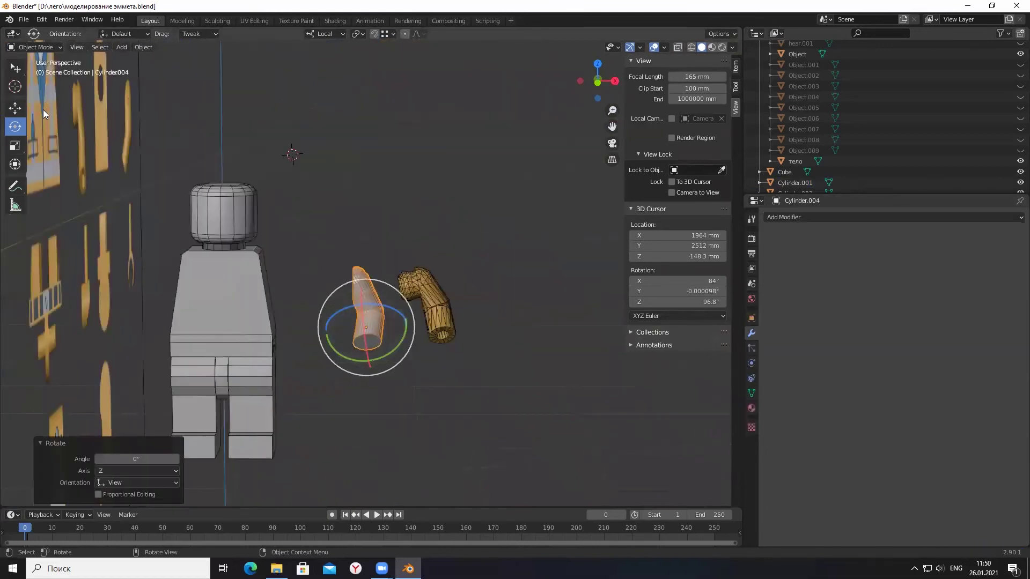
Grab the trimmed arm and drop it beside the torso at the shoulder.
{"action": "key", "text": "g"}
{"action": "left_click", "coordinate": [692, 98]}
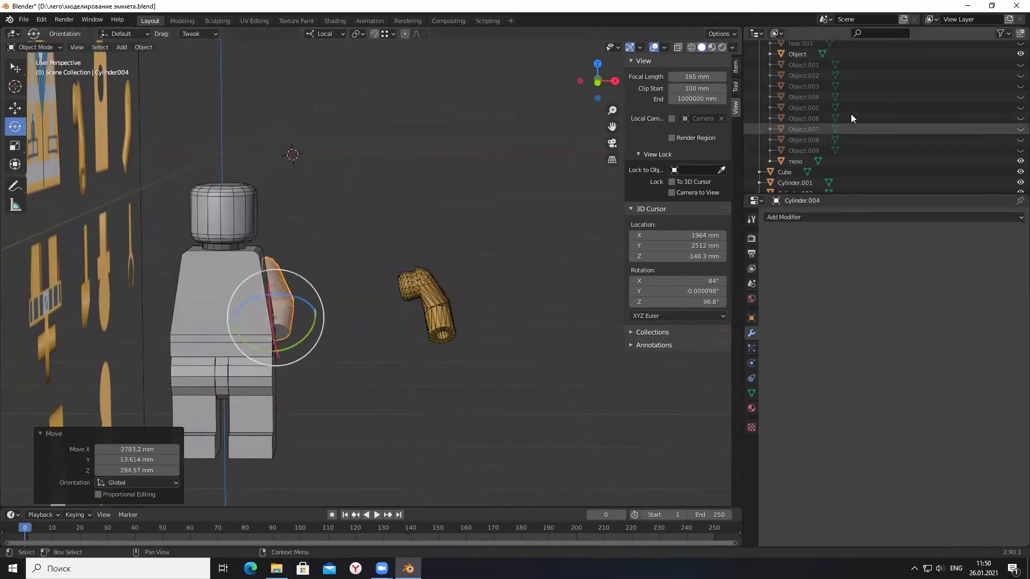
{"action": "mouse_move", "coordinate": [418, 278]}
{"action": "middle_mouse_down"}
{"action": "mouse_move", "coordinate": [399, 253]}
{"action": "mouse_move", "coordinate": [335, 269]}
{"action": "middle_mouse_up"}
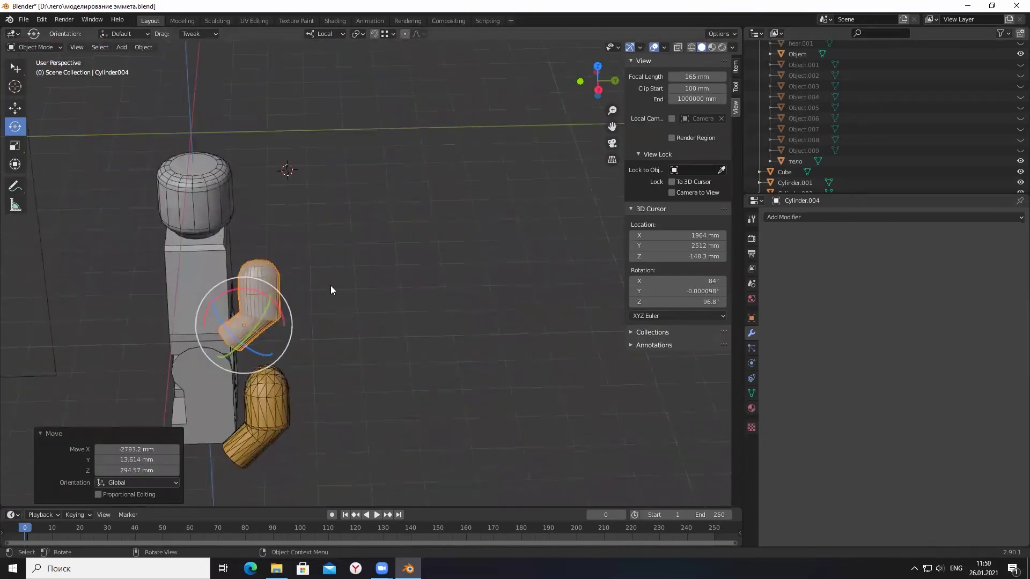
{"action": "key", "text": "g"}
{"action": "left_click", "coordinate": [252, 290]}
{"action": "mouse_move", "coordinate": [223, 292]}
{"action": "middle_mouse_down"}
{"action": "mouse_move", "coordinate": [190, 291]}
{"action": "mouse_move", "coordinate": [231, 283]}
{"action": "mouse_move", "coordinate": [133, 298]}
{"action": "middle_mouse_up"}
{"action": "key", "text": "KP_Decimal"}
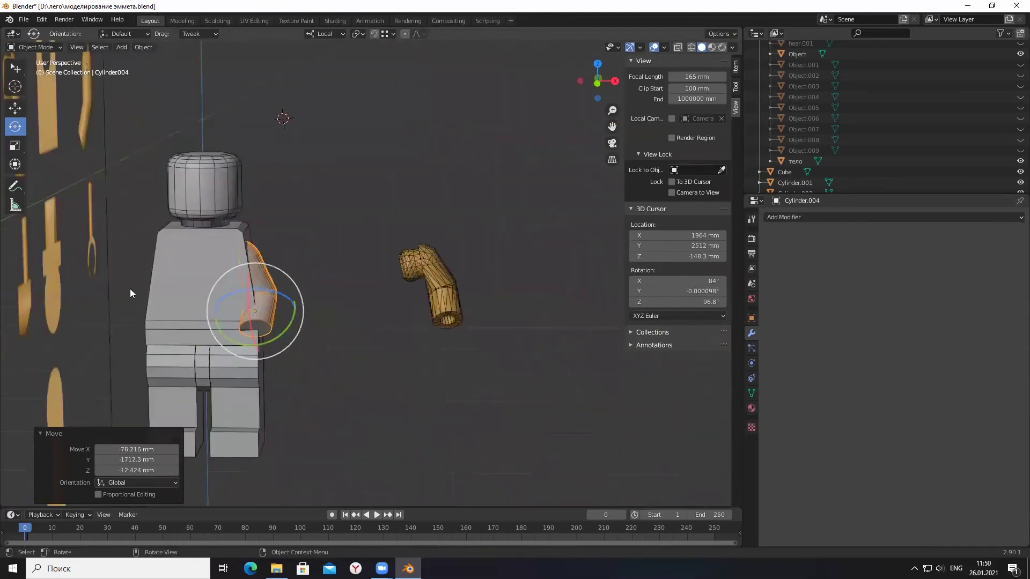
With the Move tool in Global orientation, raise the arm along Z and nudge it on X.
{"action": "left_click", "coordinate": [11, 109]}
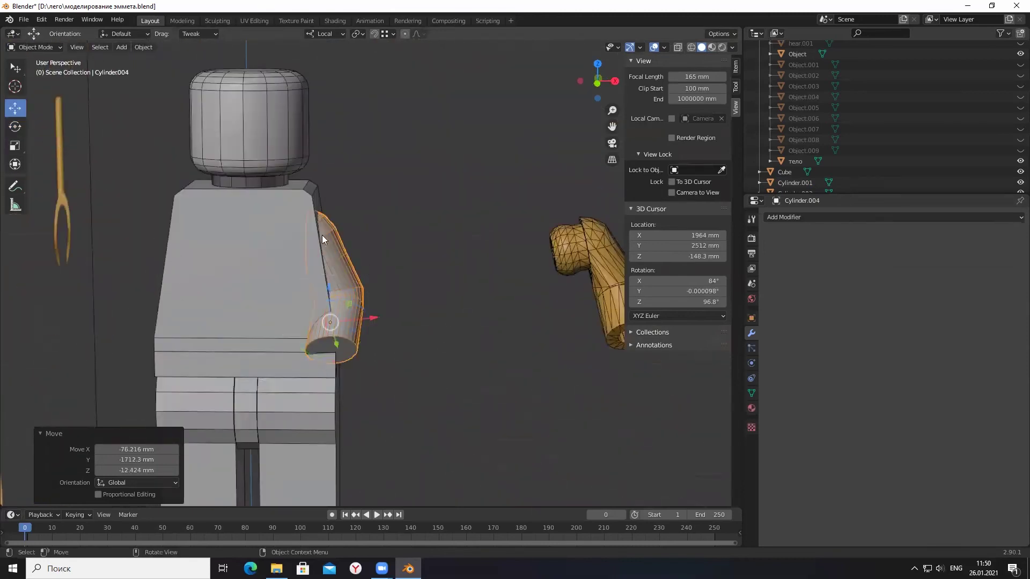
{"action": "left_click", "coordinate": [324, 33]}
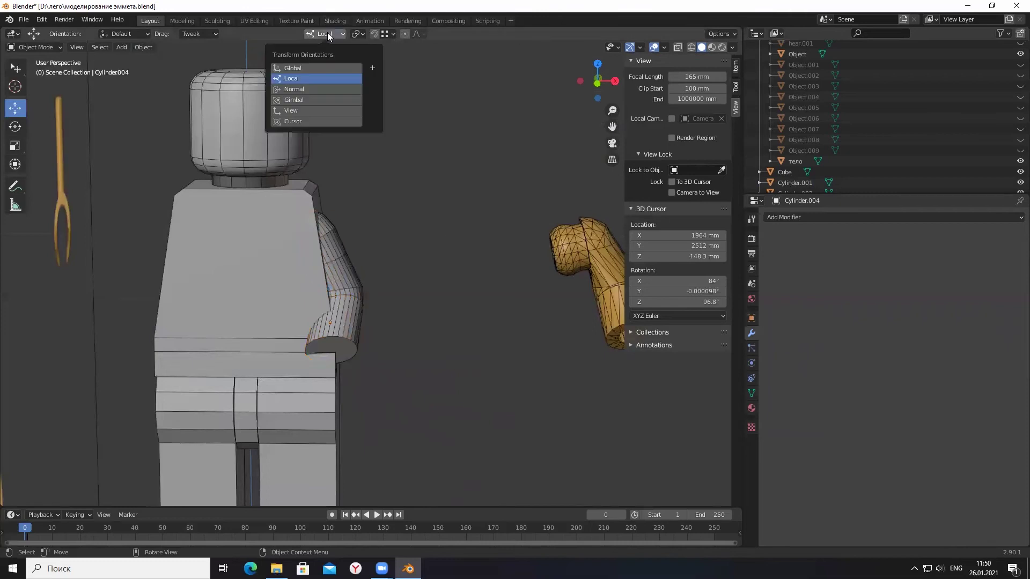
{"action": "left_click", "coordinate": [313, 64]}
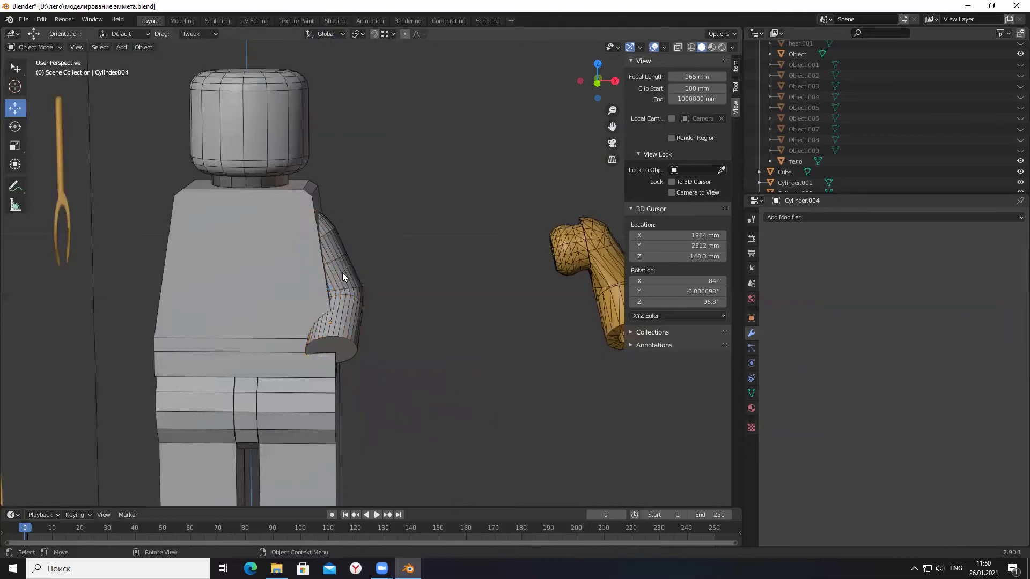
{"action": "left_click", "coordinate": [342, 274]}
{"action": "left_click_drag", "start_coordinate": [333, 292], "coordinate": [345, 264]}
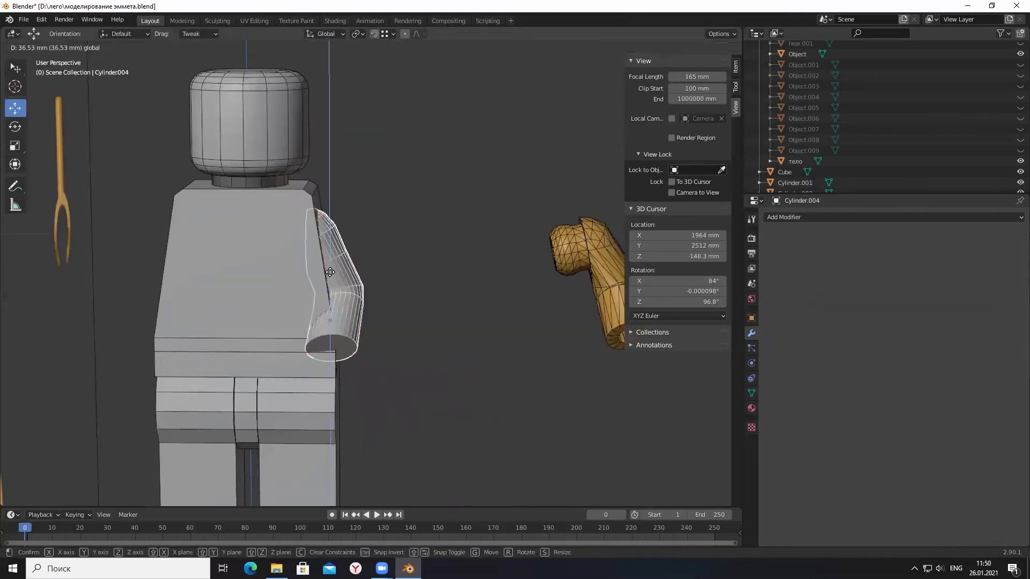
{"action": "middle_click_drag", "start_coordinate": [358, 260], "coordinate": [337, 310]}
{"action": "mouse_move", "coordinate": [329, 311]}
{"action": "left_mouse_down"}
{"action": "mouse_move", "coordinate": [345, 314]}
{"action": "mouse_move", "coordinate": [333, 276]}
{"action": "left_mouse_up"}
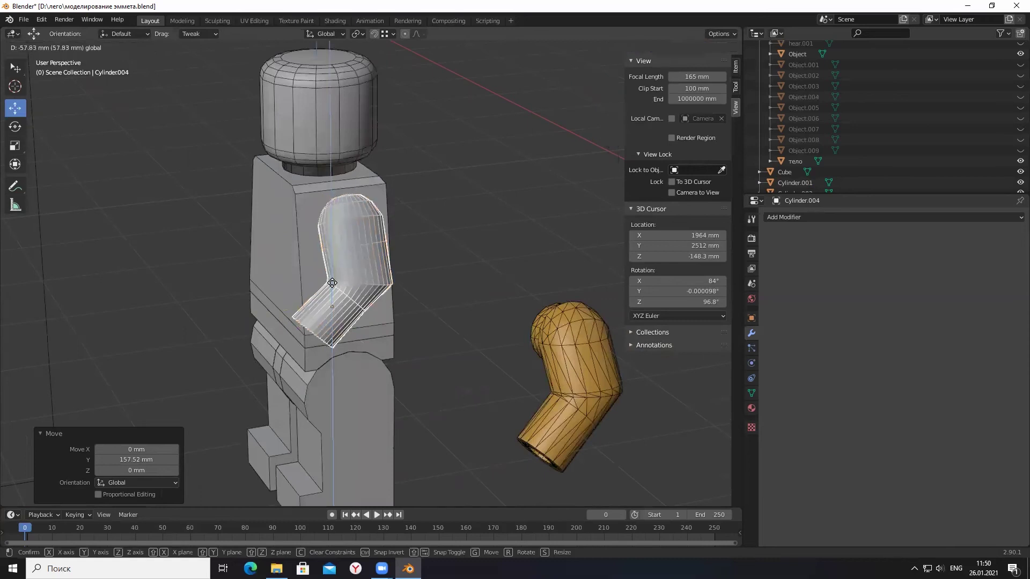
Push the arm 49.812 mm along X so it hangs against the torso.
{"action": "mouse_move", "coordinate": [357, 322]}
{"action": "middle_mouse_down"}
{"action": "mouse_move", "coordinate": [399, 337]}
{"action": "mouse_move", "coordinate": [429, 315]}
{"action": "middle_mouse_up"}
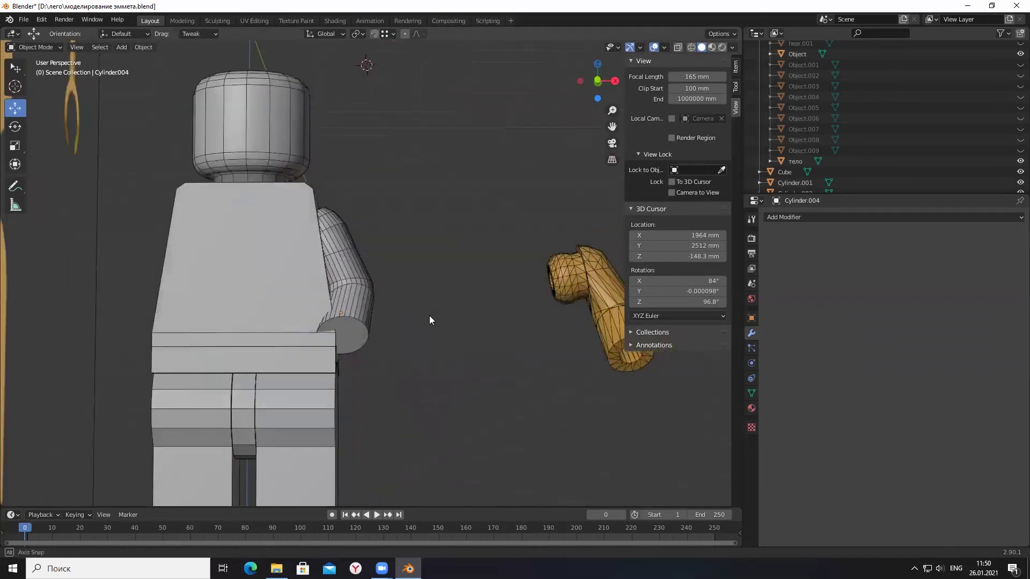
{"action": "scroll", "coordinate": [418, 325], "scroll_direction": "down", "scroll_amount": 3}
{"action": "scroll", "coordinate": [402, 283], "scroll_direction": "up", "scroll_amount": 3}
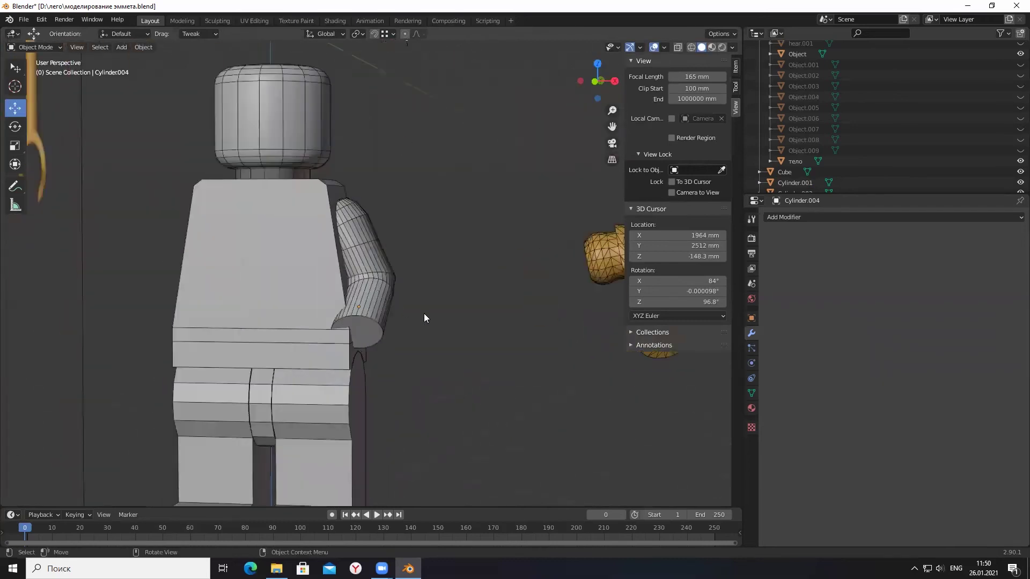
{"action": "scroll", "coordinate": [424, 314], "scroll_direction": "up", "scroll_amount": 5}
{"action": "scroll", "coordinate": [446, 324], "scroll_direction": "down", "scroll_amount": 5}
{"action": "left_click", "coordinate": [388, 298]}
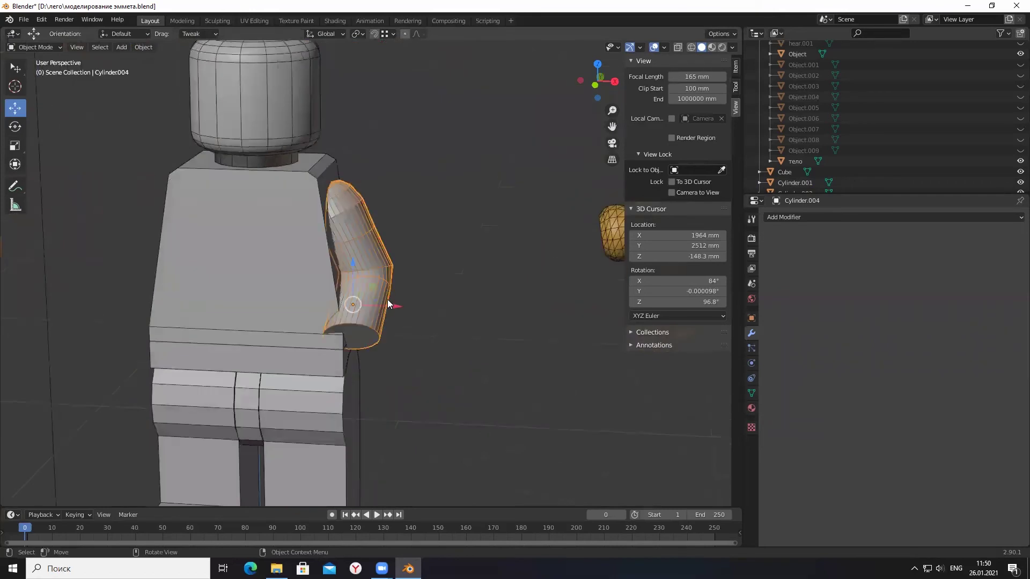
{"action": "left_click_drag", "start_coordinate": [396, 306], "coordinate": [399, 310]}
{"action": "scroll", "coordinate": [399, 310], "scroll_direction": "down", "scroll_amount": 2}
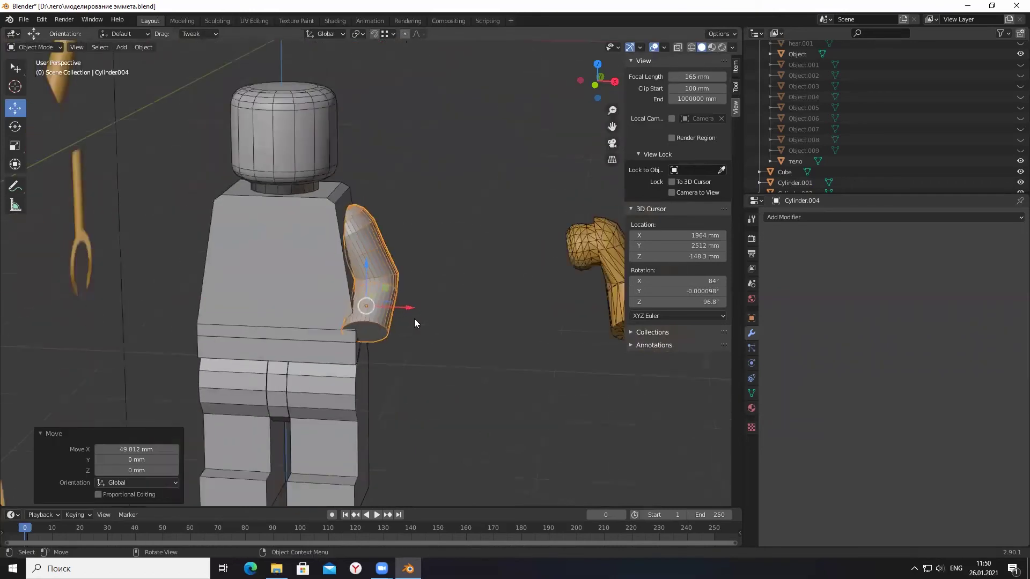
{"action": "scroll", "coordinate": [420, 309], "scroll_direction": "down", "scroll_amount": 2}
{"action": "scroll", "coordinate": [398, 315], "scroll_direction": "up", "scroll_amount": 5}
{"action": "scroll", "coordinate": [387, 320], "scroll_direction": "up", "scroll_amount": 2}
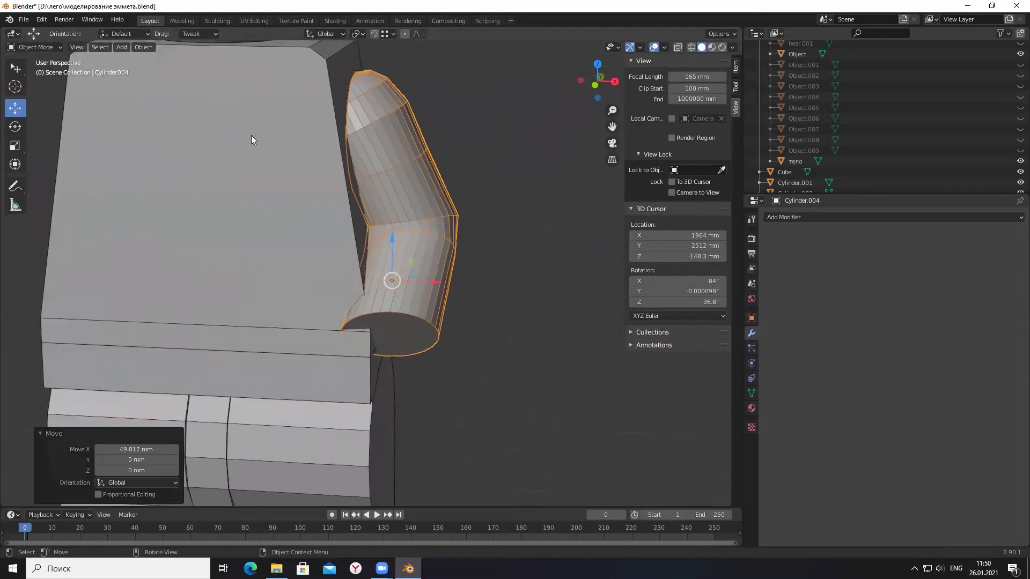
{"action": "left_click", "coordinate": [30, 47]}
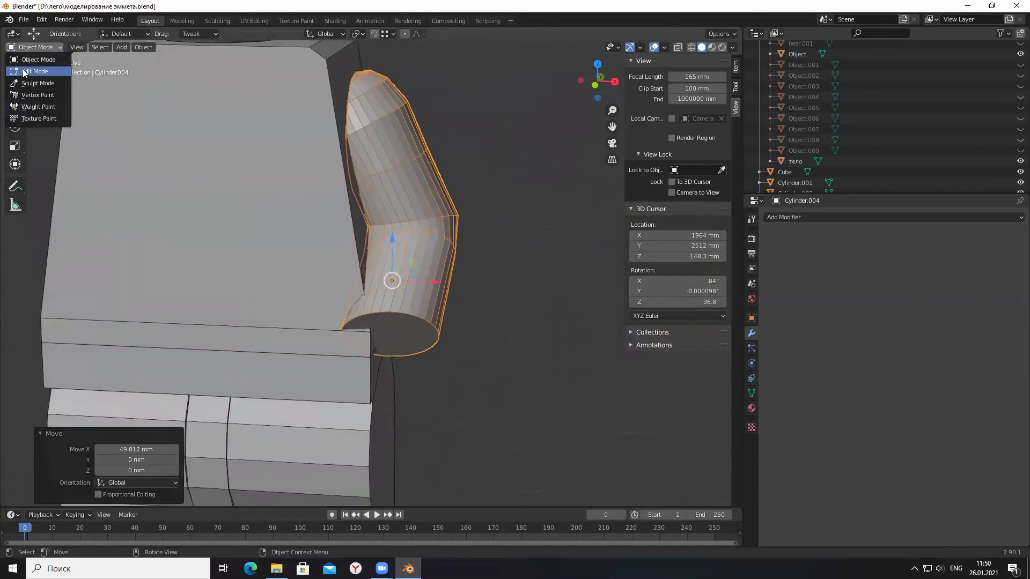
{"action": "left_click", "coordinate": [24, 72]}
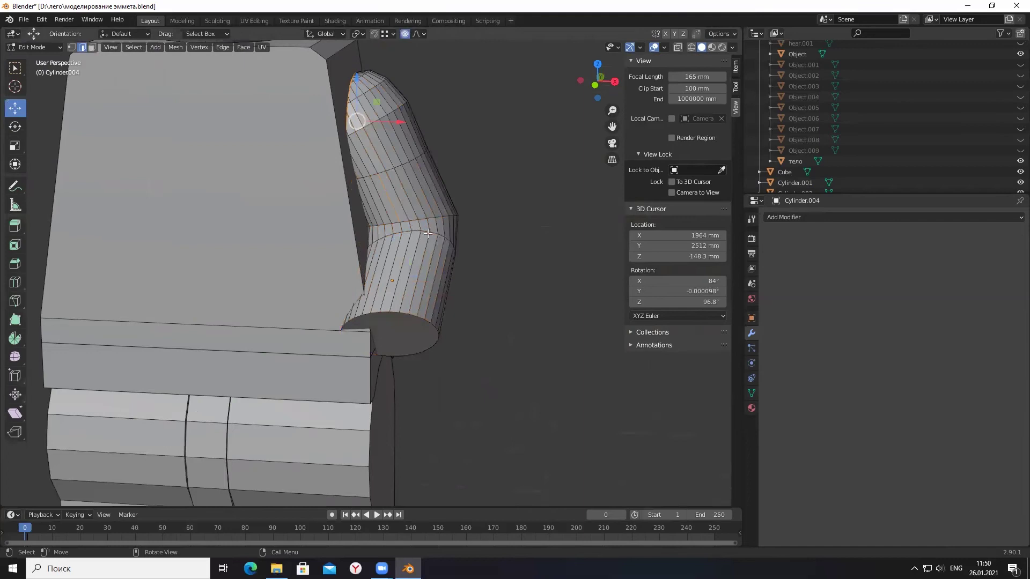
{"action": "left_click", "coordinate": [397, 312], "text": "alt"}
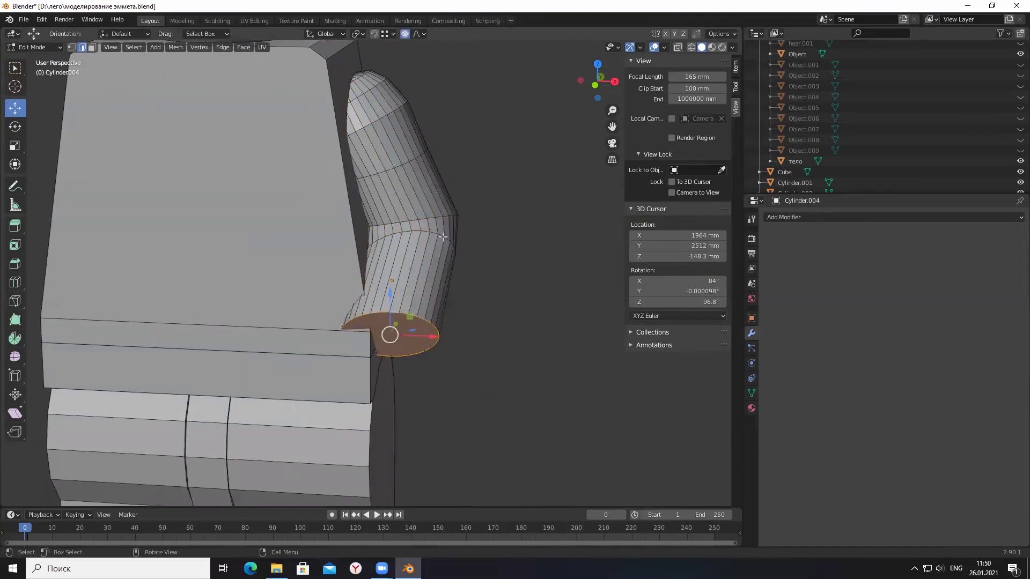
{"action": "key", "text": "space"}
{"action": "key", "text": "alt+a"}
{"action": "key", "text": "space"}
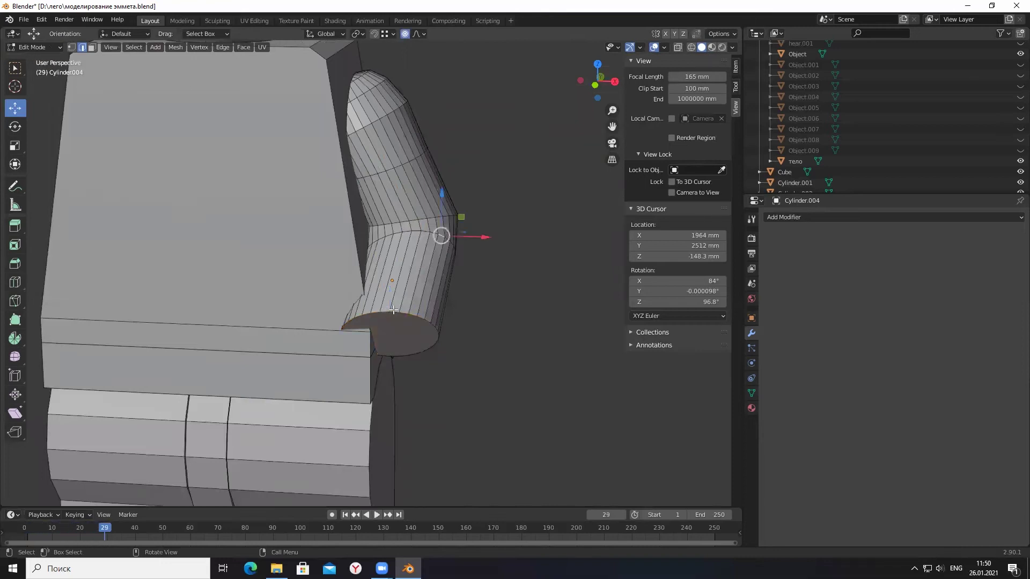
{"action": "left_click", "coordinate": [386, 308], "text": "alt"}
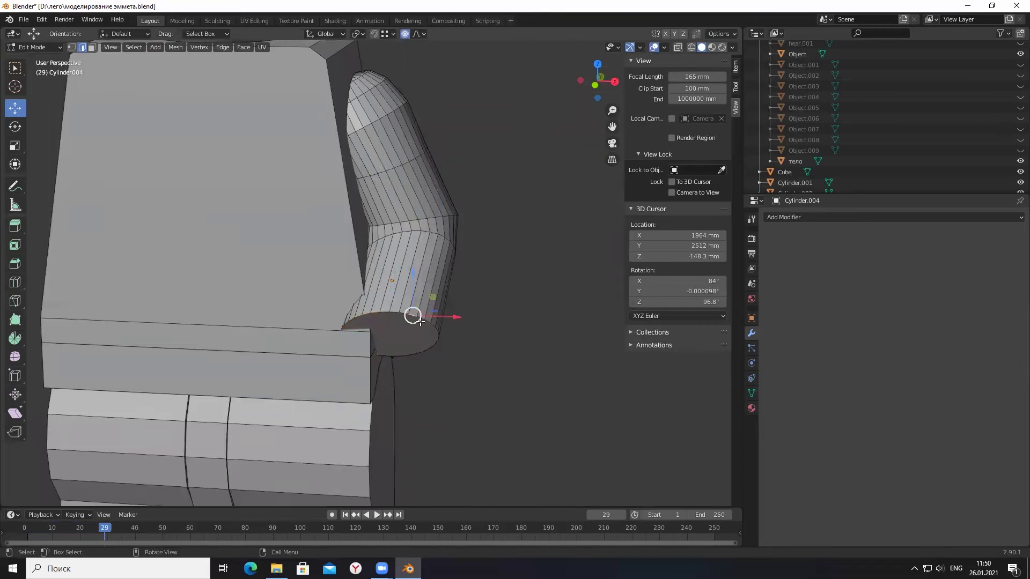
{"action": "left_click", "coordinate": [387, 307], "text": "alt"}
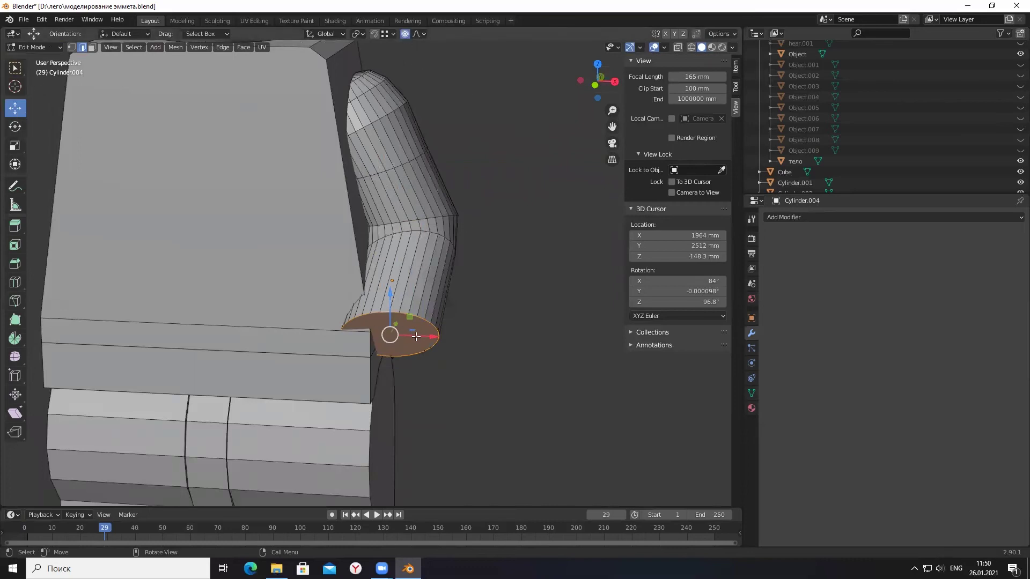
{"action": "left_click_drag", "start_coordinate": [416, 336], "coordinate": [453, 335]}
{"action": "key", "text": "ctrl+z"}
{"action": "left_click", "coordinate": [435, 236], "text": "alt"}
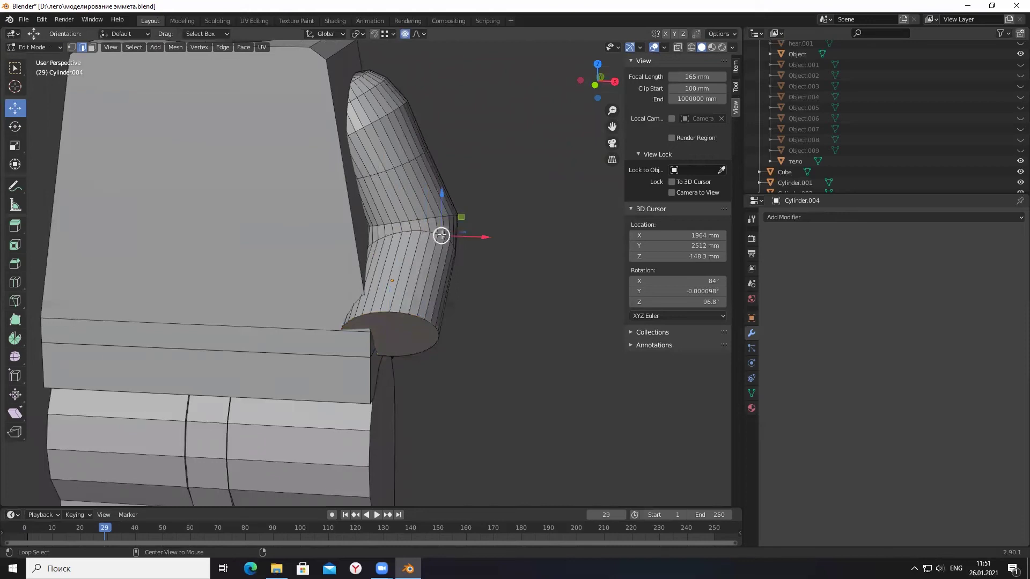
{"action": "left_click", "coordinate": [397, 232], "text": "alt"}
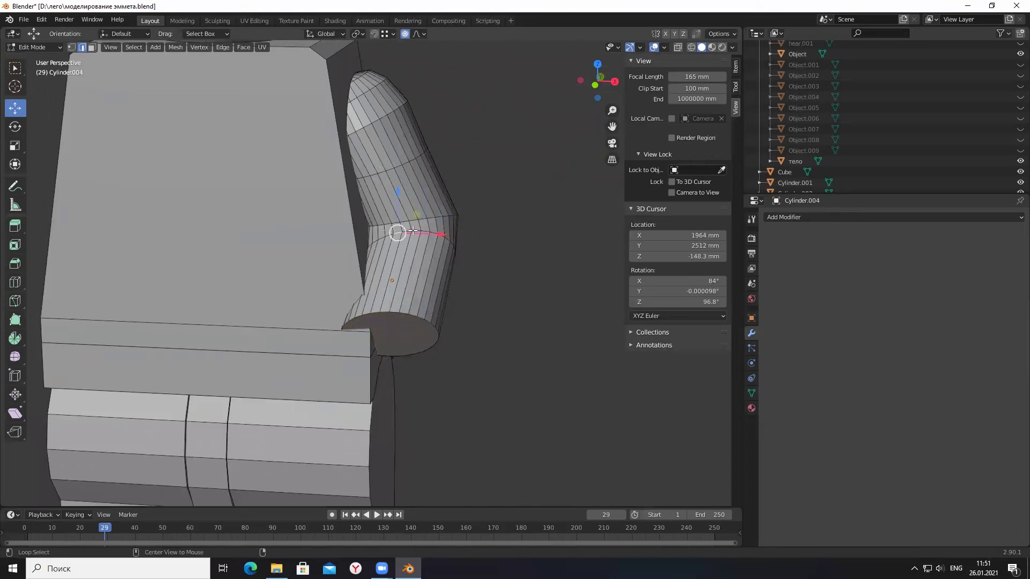
{"action": "left_click", "coordinate": [437, 235], "text": "alt"}
{"action": "left_click", "coordinate": [467, 312]}
{"action": "left_click", "coordinate": [454, 242], "text": "alt"}
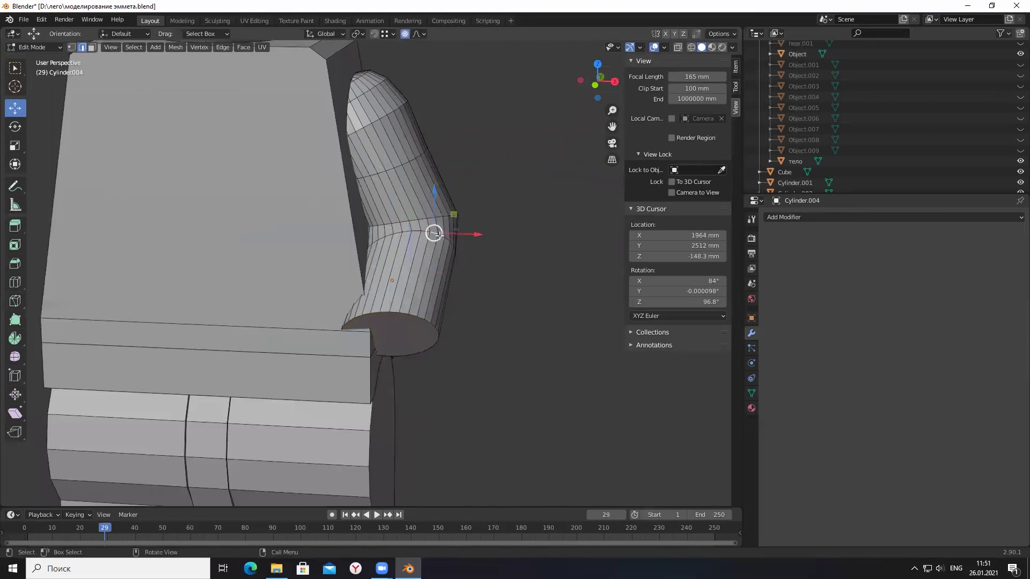
{"action": "scroll", "coordinate": [477, 261], "scroll_direction": "down", "scroll_amount": 2}
{"action": "mouse_move", "coordinate": [519, 287]}
{"action": "middle_mouse_down"}
{"action": "mouse_move", "coordinate": [468, 306]}
{"action": "mouse_move", "coordinate": [526, 291]}
{"action": "mouse_move", "coordinate": [413, 217]}
{"action": "middle_mouse_up"}
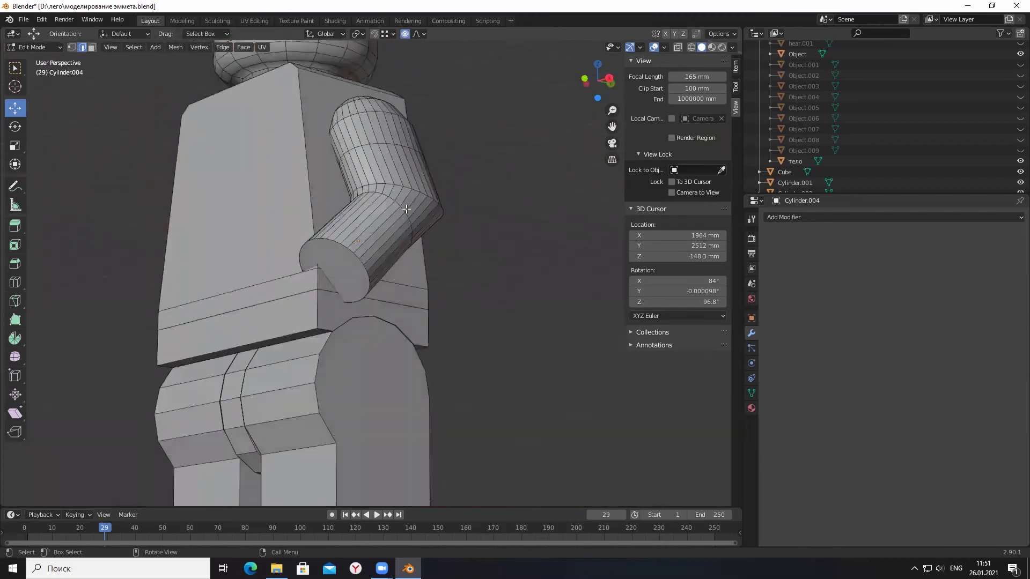
{"action": "scroll", "coordinate": [406, 209], "scroll_direction": "up", "scroll_amount": 2}
{"action": "right_click", "coordinate": [408, 213]}
{"action": "key", "text": "Escape"}
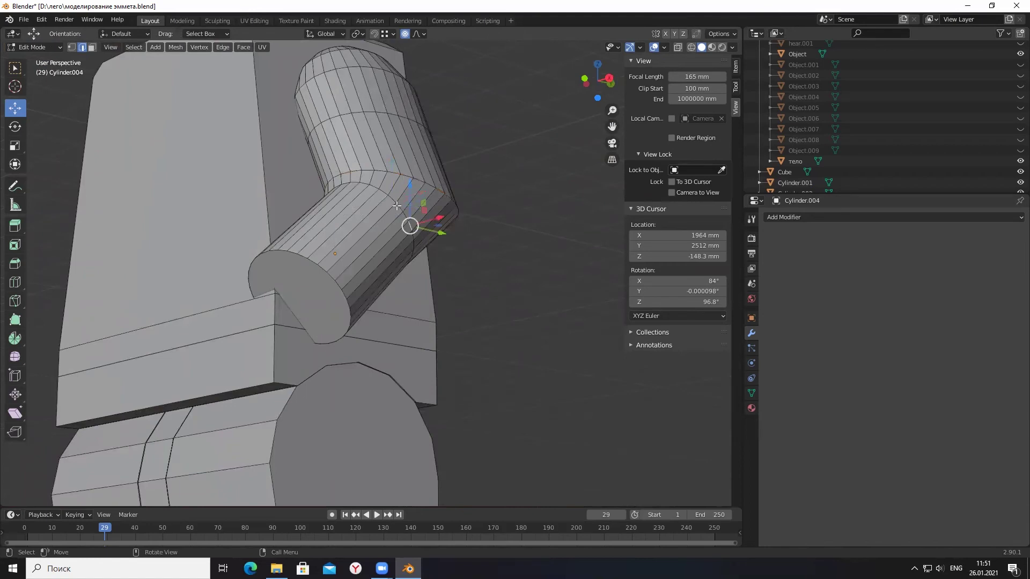
{"action": "mouse_move", "coordinate": [518, 247]}
{"action": "middle_mouse_down"}
{"action": "mouse_move", "coordinate": [581, 273]}
{"action": "mouse_move", "coordinate": [579, 256]}
{"action": "middle_mouse_up"}
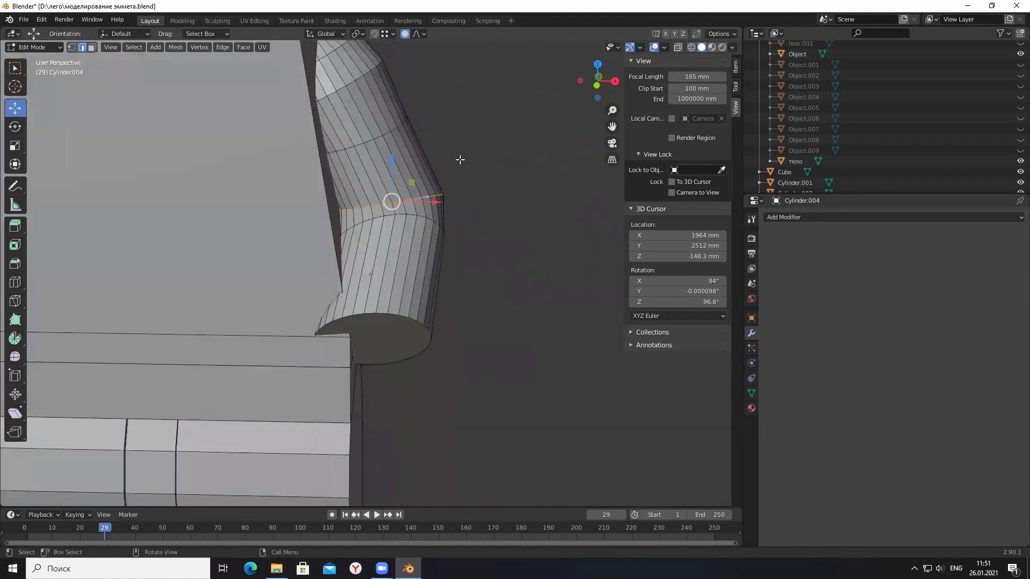
{"action": "left_click_drag", "start_coordinate": [434, 200], "coordinate": [457, 203]}
{"action": "scroll", "coordinate": [434, 214], "scroll_direction": "down", "scroll_amount": 1}
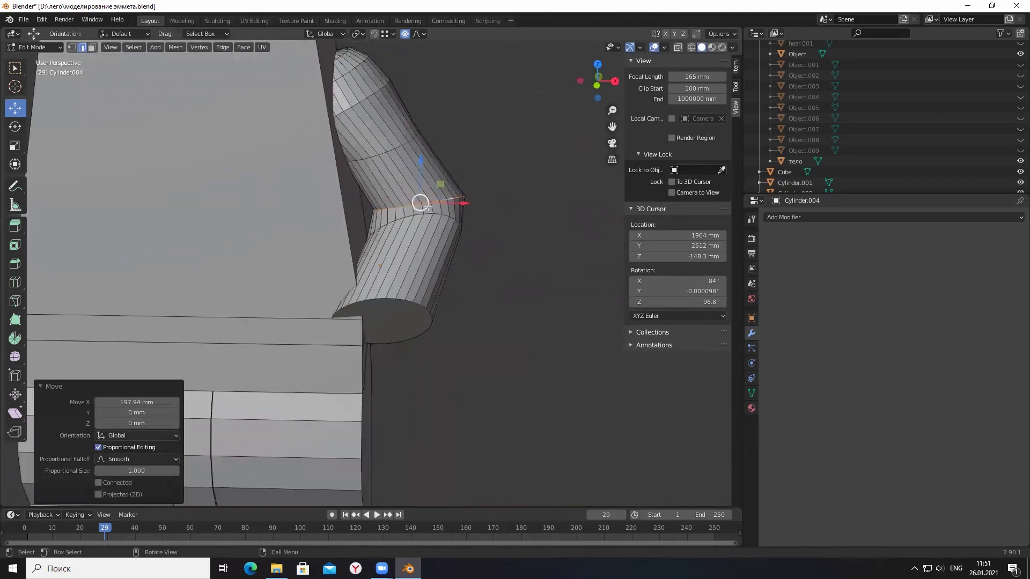
{"action": "scroll", "coordinate": [433, 214], "scroll_direction": "down", "scroll_amount": 3}
Undo the elbow move, then box-select the lower arm faces in wireframe and push them out along X.
{"action": "key", "text": "ctrl+z"}
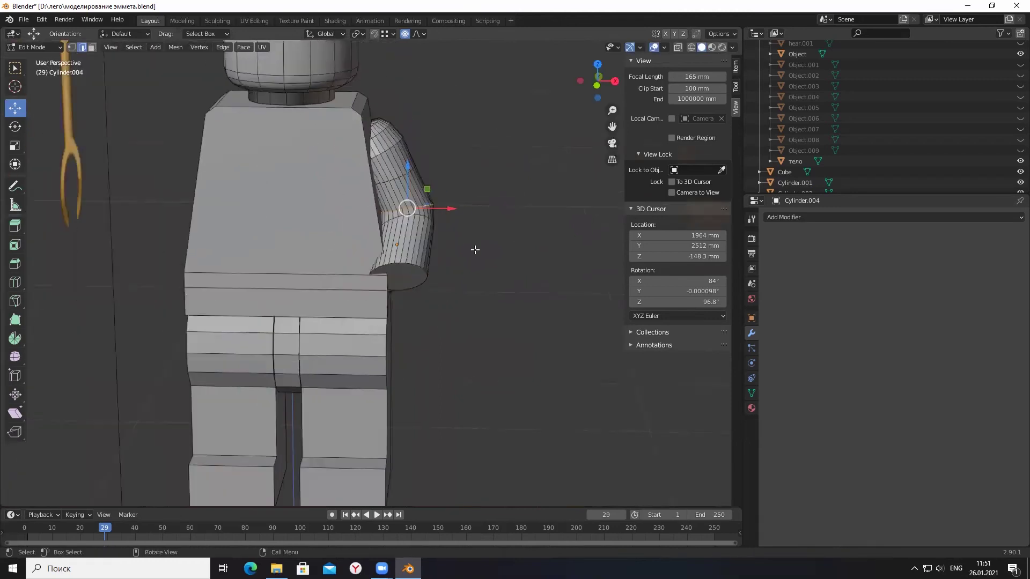
{"action": "left_click", "coordinate": [13, 66]}
{"action": "left_click_drag", "start_coordinate": [357, 199], "coordinate": [465, 316]}
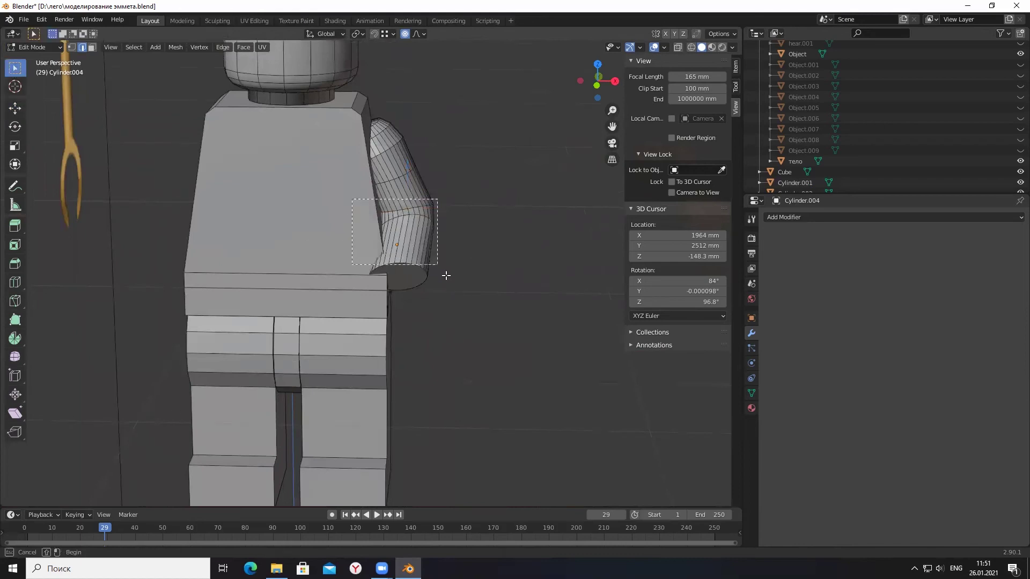
{"action": "left_click", "coordinate": [691, 48]}
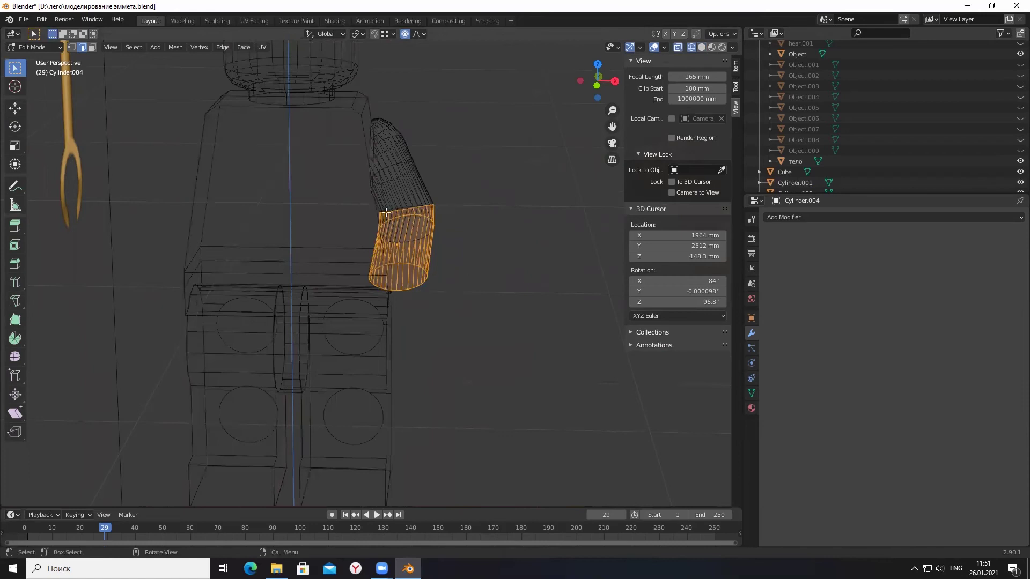
{"action": "left_click", "coordinate": [495, 256]}
{"action": "left_click_drag", "start_coordinate": [380, 203], "coordinate": [480, 320]}
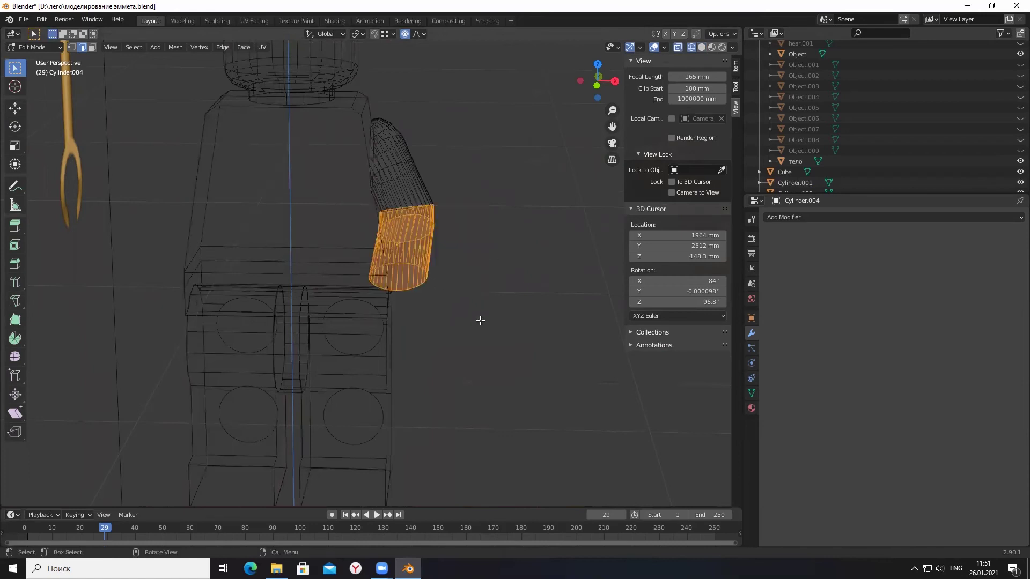
{"action": "left_click", "coordinate": [15, 108]}
{"action": "left_click_drag", "start_coordinate": [449, 237], "coordinate": [470, 231]}
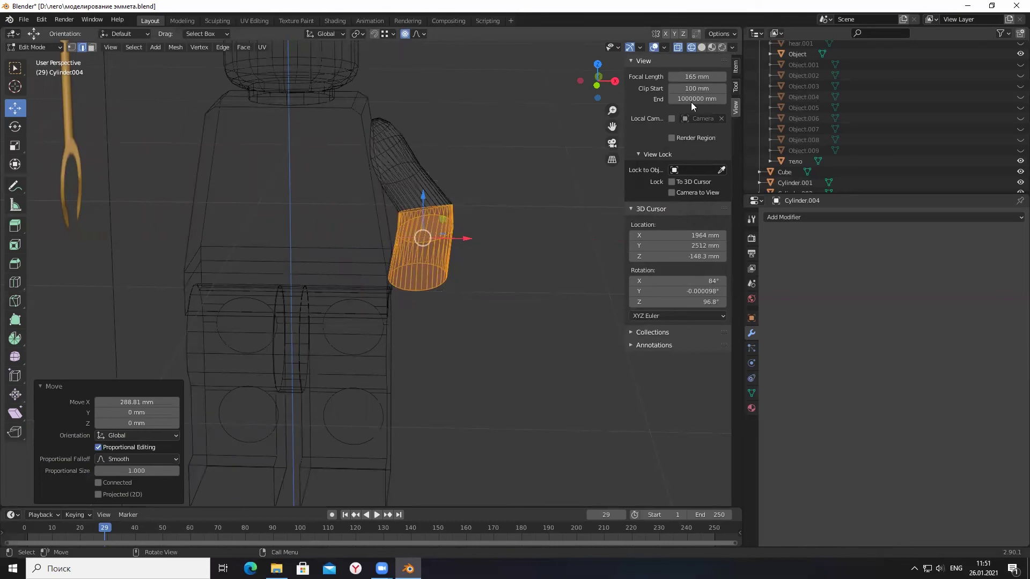
Back in solid shading, select the lower arm segment with L and slide it further along X.
{"action": "key", "text": "shift+z"}
{"action": "mouse_move", "coordinate": [498, 294]}
{"action": "middle_mouse_down"}
{"action": "mouse_move", "coordinate": [531, 232]}
{"action": "mouse_move", "coordinate": [516, 289]}
{"action": "mouse_move", "coordinate": [363, 257]}
{"action": "mouse_move", "coordinate": [269, 264]}
{"action": "mouse_move", "coordinate": [294, 288]}
{"action": "mouse_move", "coordinate": [466, 301]}
{"action": "mouse_move", "coordinate": [499, 264]}
{"action": "mouse_move", "coordinate": [483, 280]}
{"action": "mouse_move", "coordinate": [498, 254]}
{"action": "mouse_move", "coordinate": [496, 216]}
{"action": "mouse_move", "coordinate": [487, 249]}
{"action": "middle_mouse_up"}
{"action": "scroll", "coordinate": [486, 249], "scroll_direction": "up", "scroll_amount": 4}
{"action": "right_click", "coordinate": [386, 212]}
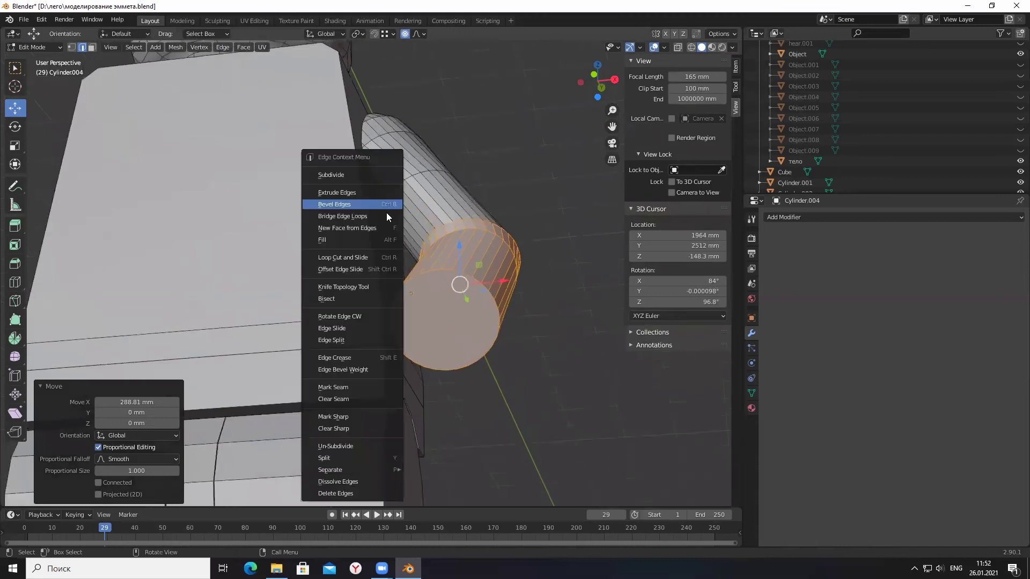
{"action": "left_click", "coordinate": [382, 198]}
{"action": "mouse_move", "coordinate": [383, 198]}
{"action": "middle_mouse_down"}
{"action": "mouse_move", "coordinate": [430, 274]}
{"action": "mouse_move", "coordinate": [418, 260]}
{"action": "middle_mouse_up"}
{"action": "key", "text": "l"}
{"action": "key", "text": "g"}
{"action": "left_click", "coordinate": [423, 248]}
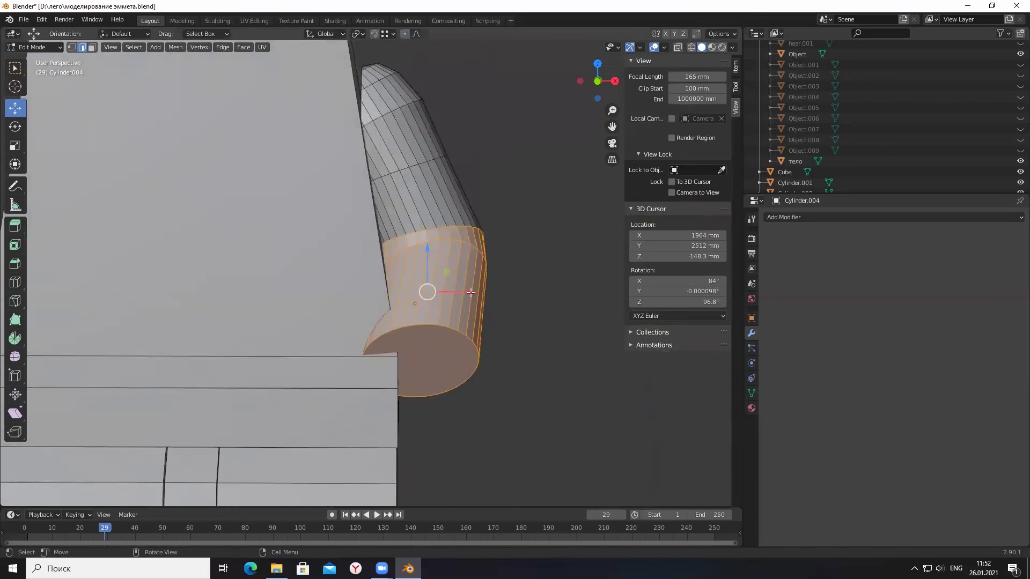
{"action": "left_click_drag", "start_coordinate": [470, 292], "coordinate": [520, 287]}
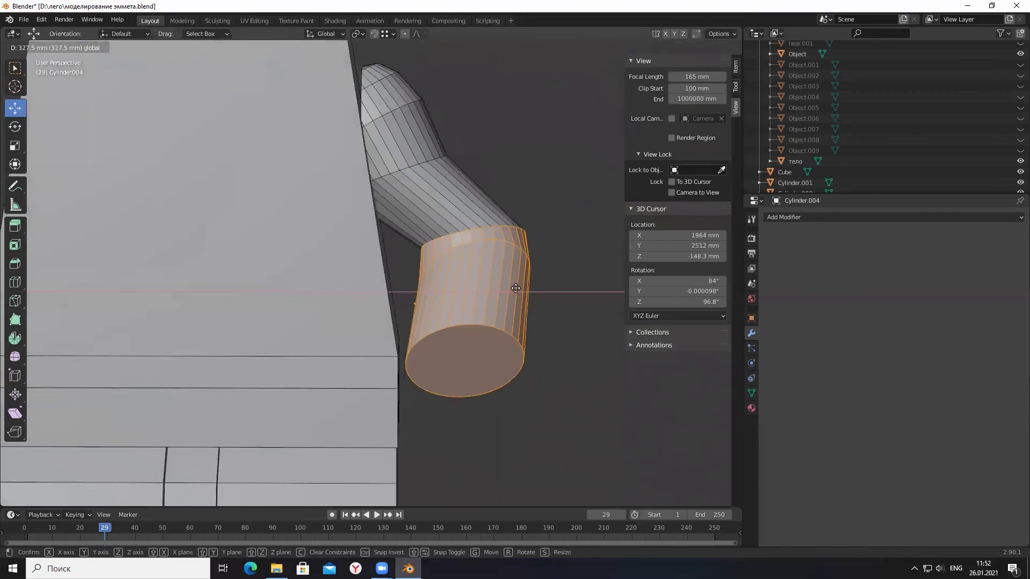
{"action": "left_click", "coordinate": [510, 285]}
Select the elbow edge ring and move it 103.92 mm along X.
{"action": "mouse_move", "coordinate": [544, 244]}
{"action": "middle_mouse_down"}
{"action": "mouse_move", "coordinate": [507, 280]}
{"action": "mouse_move", "coordinate": [499, 165]}
{"action": "middle_mouse_up"}
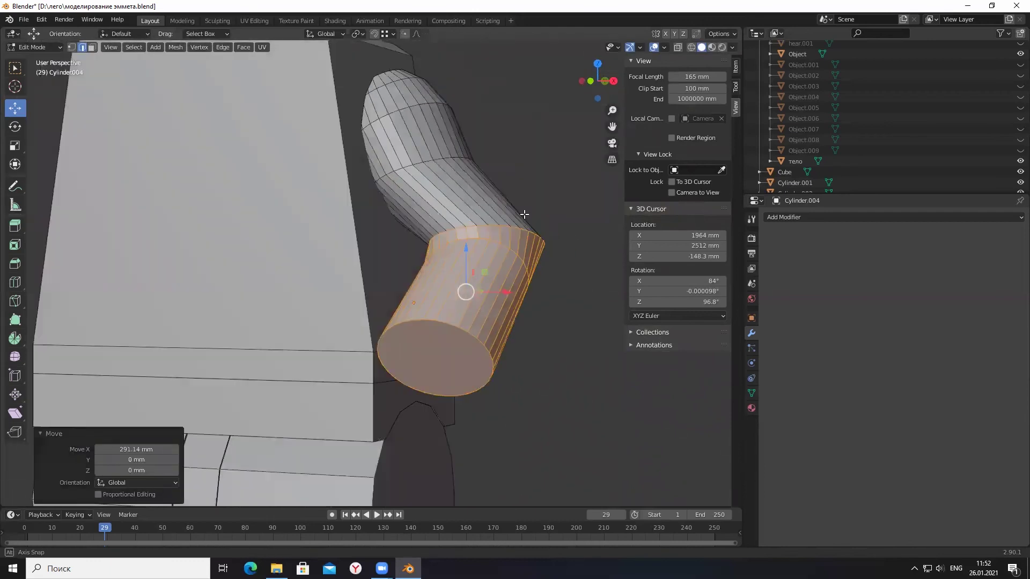
{"action": "scroll", "coordinate": [499, 165], "scroll_direction": "down", "scroll_amount": 5}
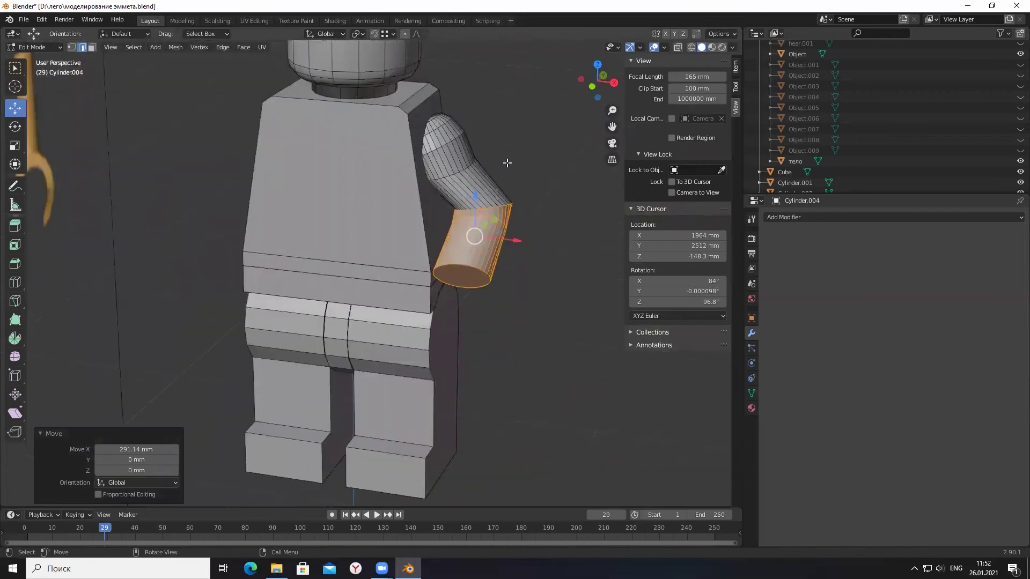
{"action": "middle_click_drag", "start_coordinate": [527, 154], "coordinate": [491, 164]}
{"action": "scroll", "coordinate": [491, 165], "scroll_direction": "up", "scroll_amount": 2}
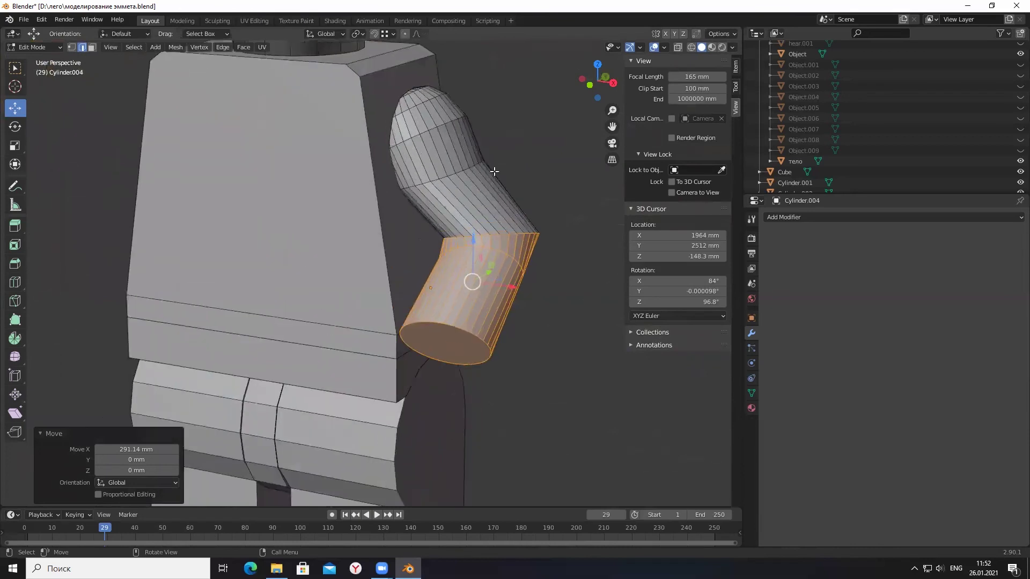
{"action": "mouse_move", "coordinate": [522, 226]}
{"action": "middle_mouse_down"}
{"action": "mouse_move", "coordinate": [431, 265]}
{"action": "mouse_move", "coordinate": [527, 168]}
{"action": "mouse_move", "coordinate": [517, 175]}
{"action": "middle_mouse_up"}
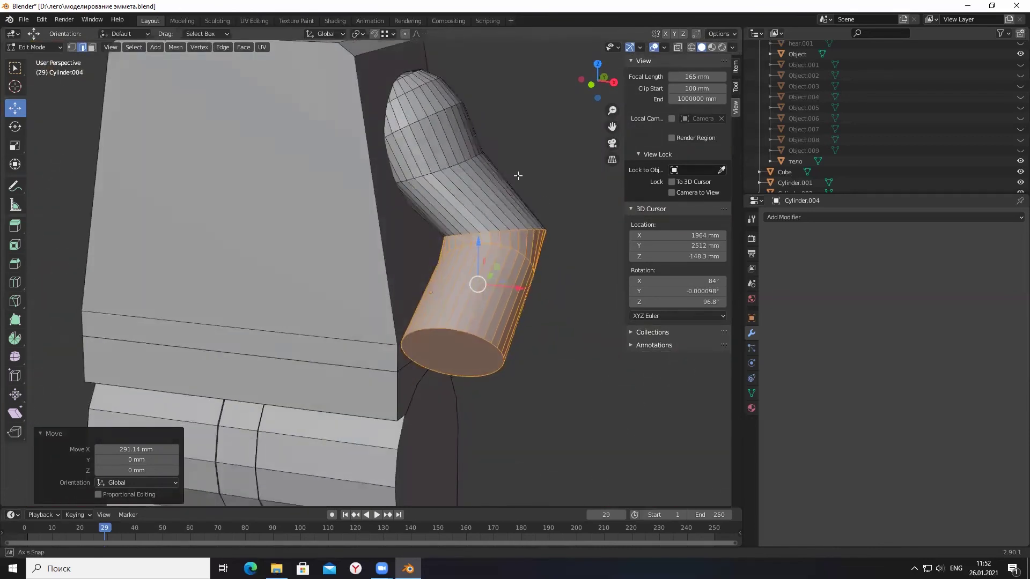
{"action": "left_click", "coordinate": [480, 167]}
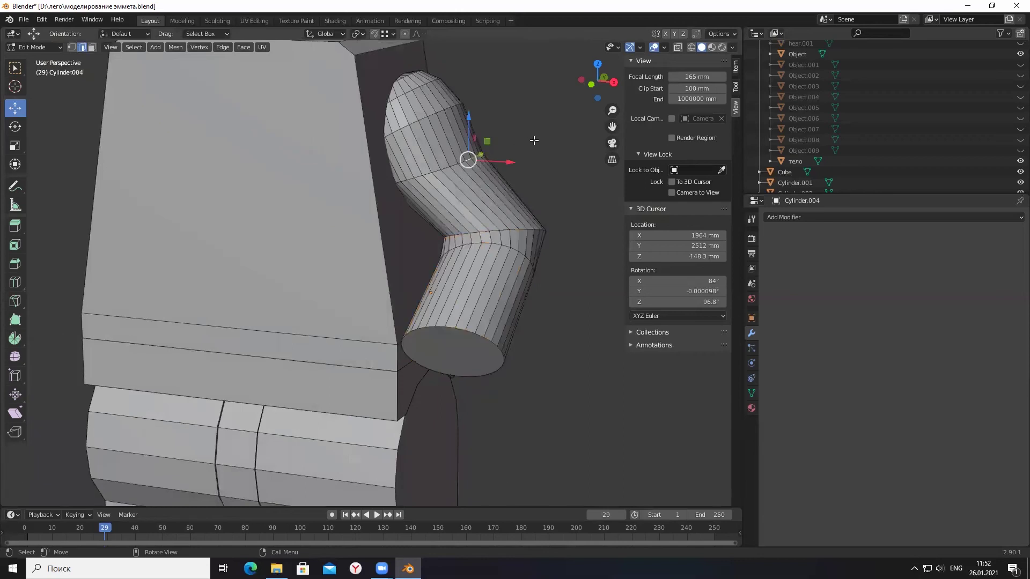
{"action": "middle_click_drag", "start_coordinate": [534, 141], "coordinate": [449, 152]}
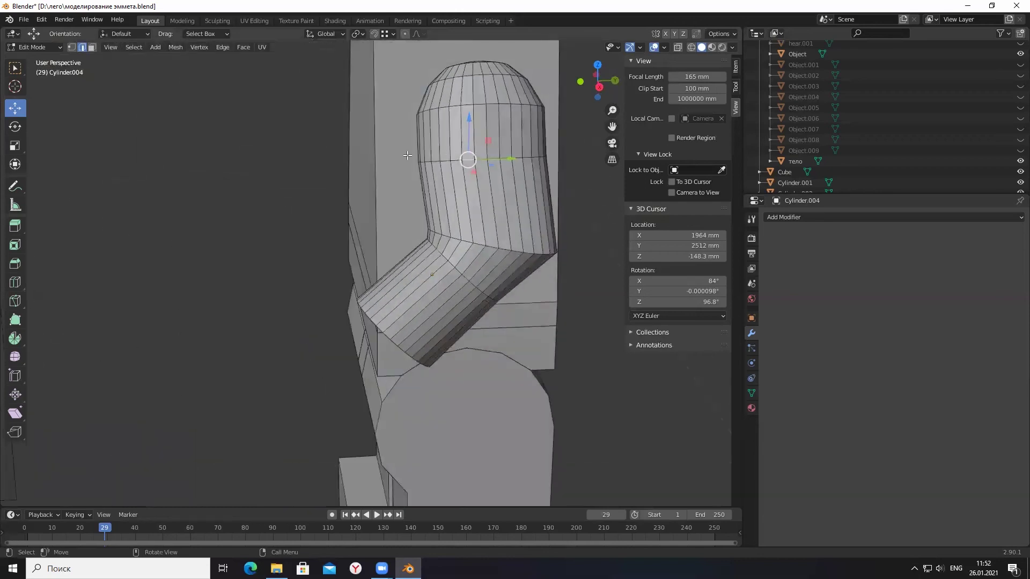
{"action": "middle_click_drag", "start_coordinate": [436, 226], "coordinate": [549, 171]}
{"action": "left_click_drag", "start_coordinate": [525, 161], "coordinate": [540, 157]}
{"action": "mouse_move", "coordinate": [540, 157]}
{"action": "middle_mouse_down"}
{"action": "mouse_move", "coordinate": [435, 152]}
{"action": "mouse_move", "coordinate": [445, 150]}
{"action": "middle_mouse_up"}
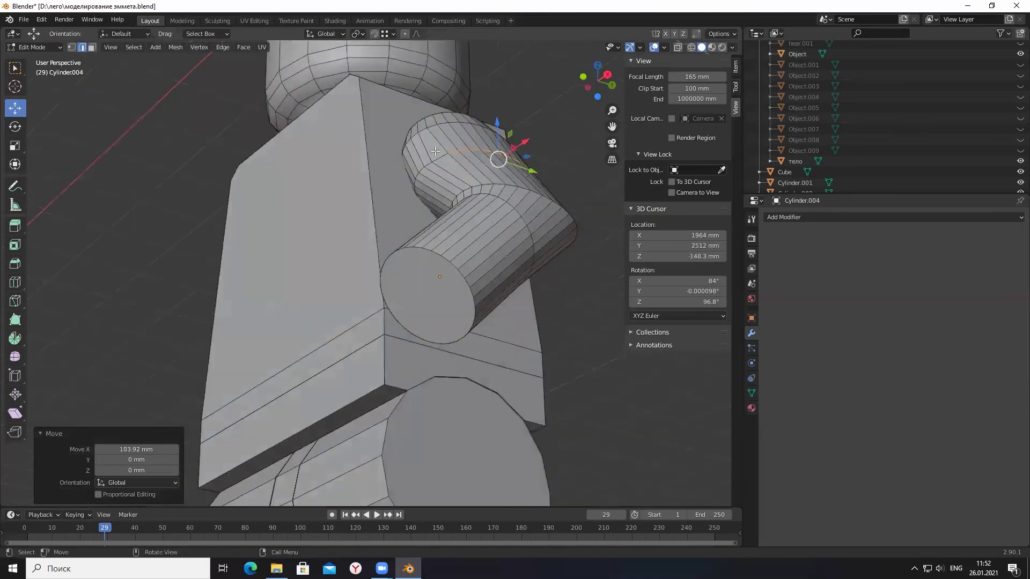
{"action": "left_click", "coordinate": [446, 150]}
{"action": "right_click", "coordinate": [438, 71]}
Move the elbow edge ring 182.57 mm along X with proportional editing on.
{"action": "left_click", "coordinate": [405, 34]}
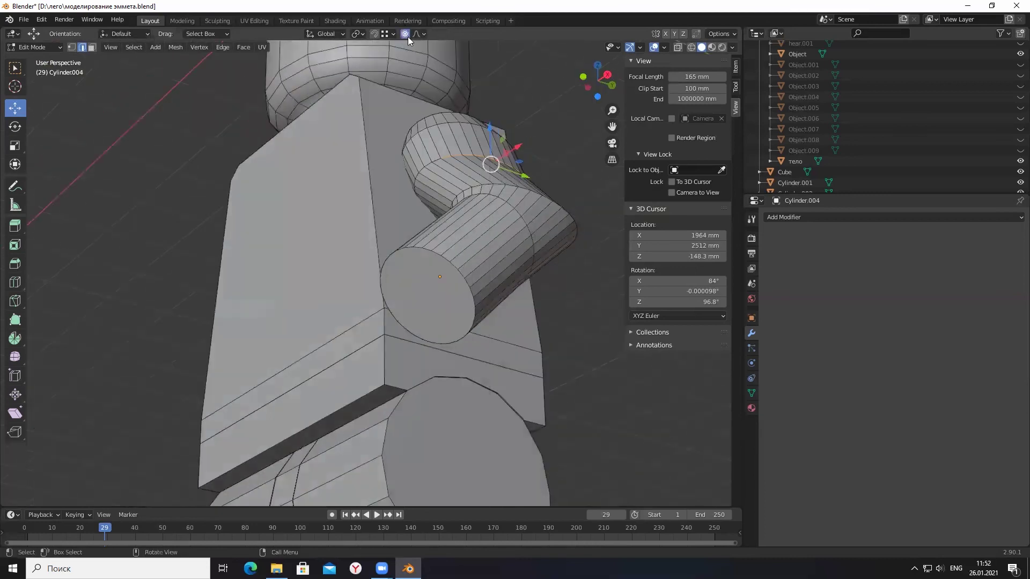
{"action": "middle_click_drag", "start_coordinate": [508, 164], "coordinate": [490, 166]}
{"action": "key", "text": "g"}
{"action": "key", "text": "x"}
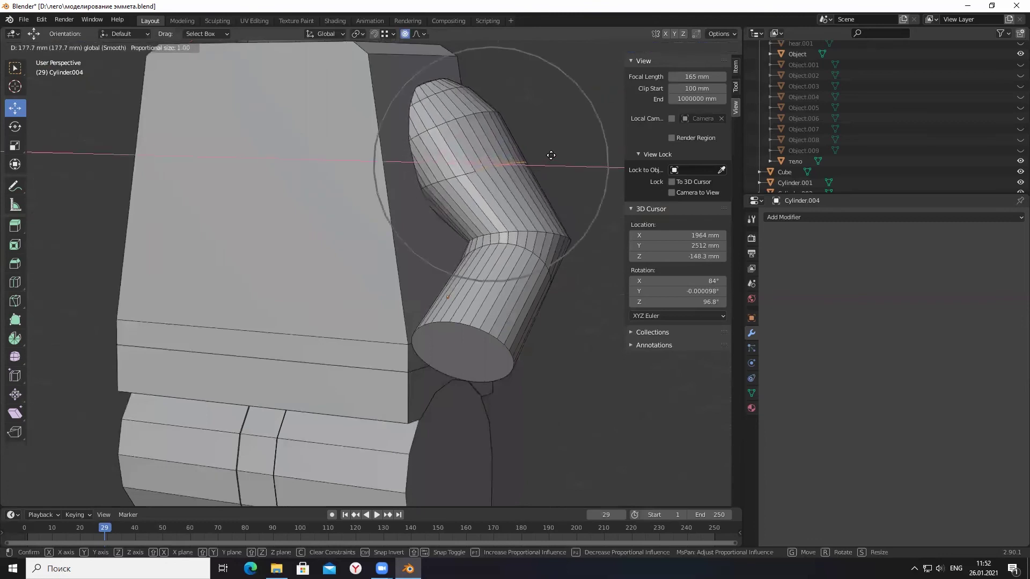
{"action": "left_click", "coordinate": [553, 157]}
Return to Object Mode and start sliding the whole arm along X toward the body.
{"action": "mouse_move", "coordinate": [552, 161]}
{"action": "middle_mouse_down"}
{"action": "mouse_move", "coordinate": [554, 299]}
{"action": "mouse_move", "coordinate": [511, 319]}
{"action": "middle_mouse_up"}
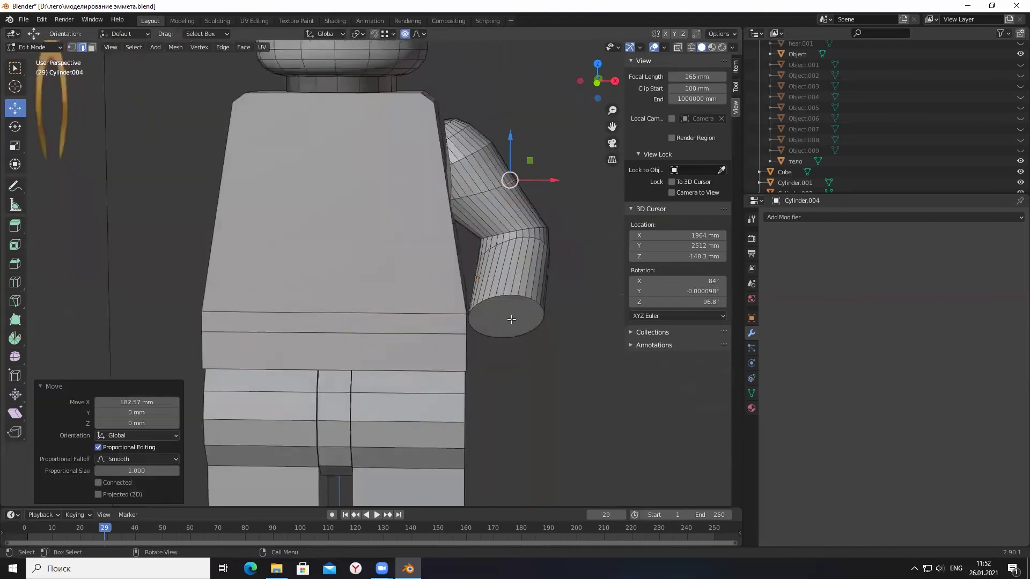
{"action": "scroll", "coordinate": [511, 319], "scroll_direction": "down", "scroll_amount": 1}
{"action": "scroll", "coordinate": [524, 191], "scroll_direction": "down", "scroll_amount": 2}
{"action": "scroll", "coordinate": [518, 196], "scroll_direction": "up", "scroll_amount": 2}
{"action": "scroll", "coordinate": [517, 204], "scroll_direction": "up", "scroll_amount": 1}
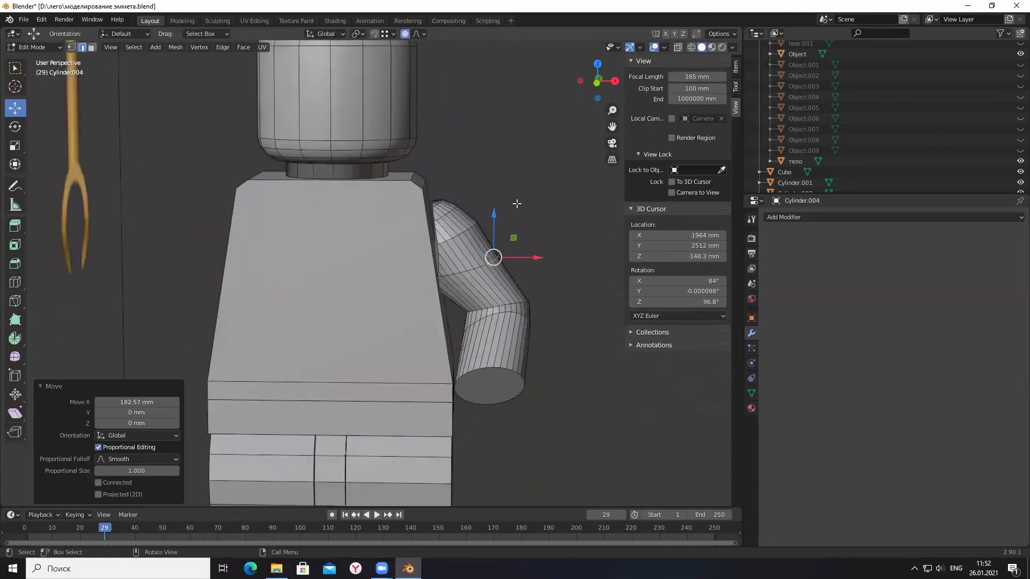
{"action": "scroll", "coordinate": [533, 226], "scroll_direction": "down", "scroll_amount": 3}
{"action": "mouse_move", "coordinate": [531, 300]}
{"action": "middle_mouse_down"}
{"action": "mouse_move", "coordinate": [289, 320]}
{"action": "mouse_move", "coordinate": [532, 330]}
{"action": "middle_mouse_up"}
{"action": "left_click", "coordinate": [33, 47]}
{"action": "left_click_drag", "start_coordinate": [510, 325], "coordinate": [512, 327]}
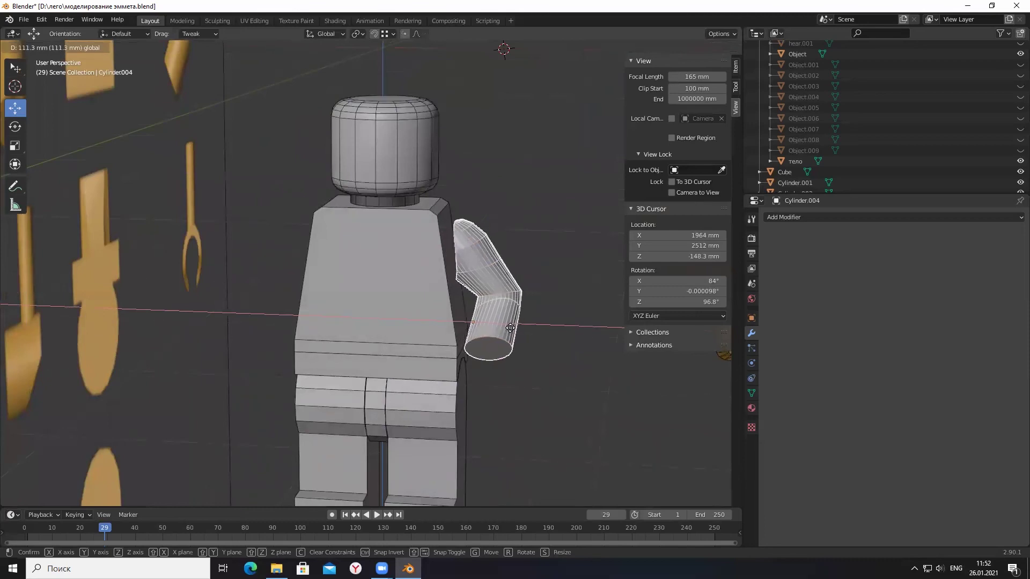
Slide the whole arm along X and check its position against the torso.
{"action": "mouse_move", "coordinate": [512, 327]}
{"action": "left_mouse_down"}
{"action": "mouse_move", "coordinate": [502, 329]}
{"action": "mouse_move", "coordinate": [512, 326]}
{"action": "left_mouse_up"}
{"action": "mouse_move", "coordinate": [519, 298]}
{"action": "middle_mouse_down"}
{"action": "mouse_move", "coordinate": [546, 331]}
{"action": "mouse_move", "coordinate": [563, 303]}
{"action": "mouse_move", "coordinate": [509, 264]}
{"action": "middle_mouse_up"}
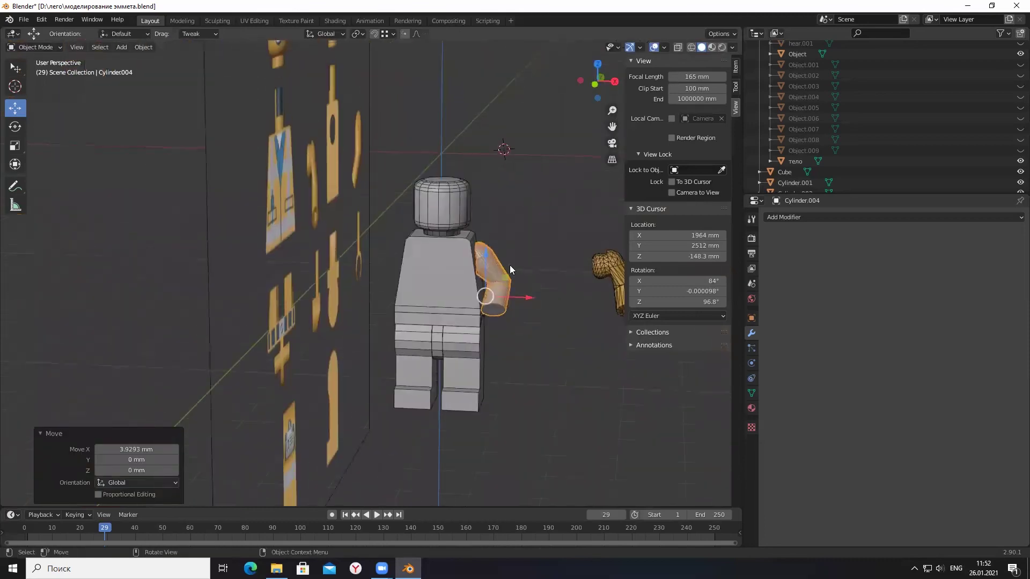
{"action": "scroll", "coordinate": [510, 265], "scroll_direction": "up", "scroll_amount": 4}
{"action": "right_click", "coordinate": [526, 289]}
{"action": "key", "text": "Escape"}
{"action": "mouse_move", "coordinate": [480, 359]}
{"action": "middle_mouse_down"}
{"action": "mouse_move", "coordinate": [489, 375]}
{"action": "mouse_move", "coordinate": [510, 375]}
{"action": "mouse_move", "coordinate": [495, 395]}
{"action": "middle_mouse_up"}
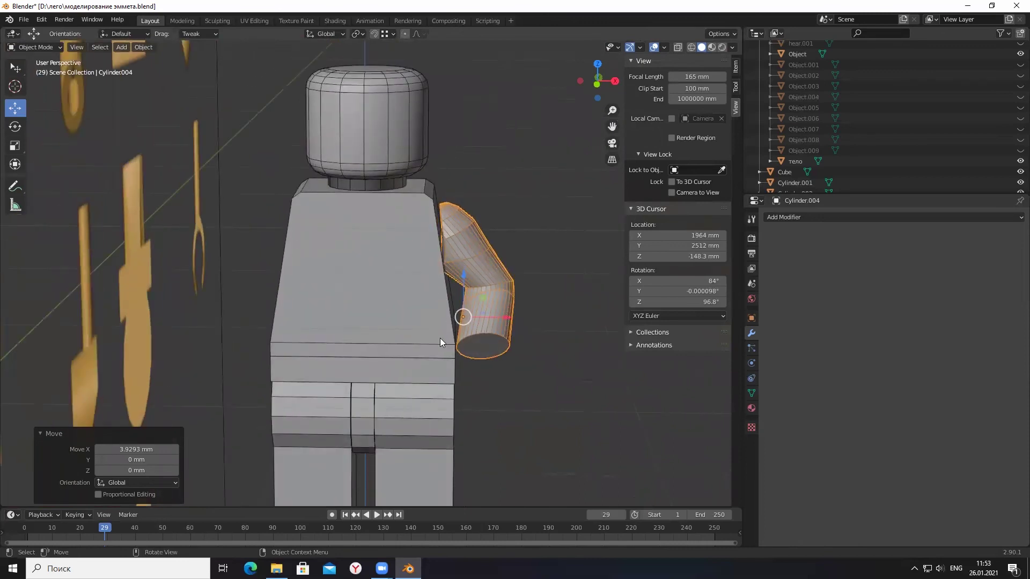
{"action": "left_click_drag", "start_coordinate": [503, 320], "coordinate": [536, 319]}
{"action": "mouse_move", "coordinate": [536, 320]}
{"action": "middle_mouse_down"}
{"action": "mouse_move", "coordinate": [490, 221]}
{"action": "mouse_move", "coordinate": [535, 276]}
{"action": "mouse_move", "coordinate": [494, 283]}
{"action": "mouse_move", "coordinate": [525, 378]}
{"action": "middle_mouse_up"}
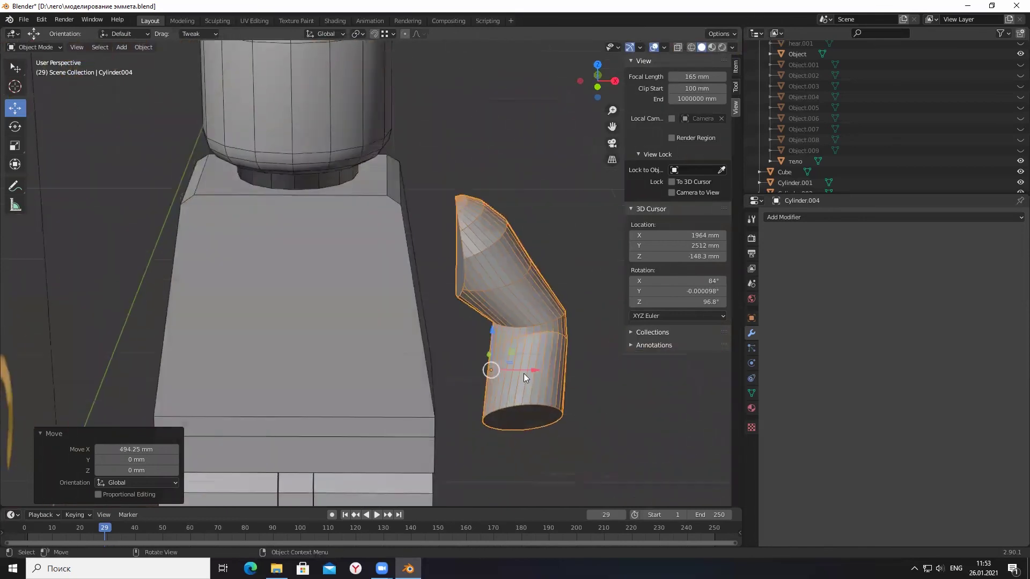
{"action": "scroll", "coordinate": [502, 303], "scroll_direction": "down", "scroll_amount": 3}
{"action": "mouse_move", "coordinate": [512, 323]}
{"action": "middle_mouse_down"}
{"action": "mouse_move", "coordinate": [497, 352]}
{"action": "mouse_move", "coordinate": [531, 355]}
{"action": "middle_mouse_up"}
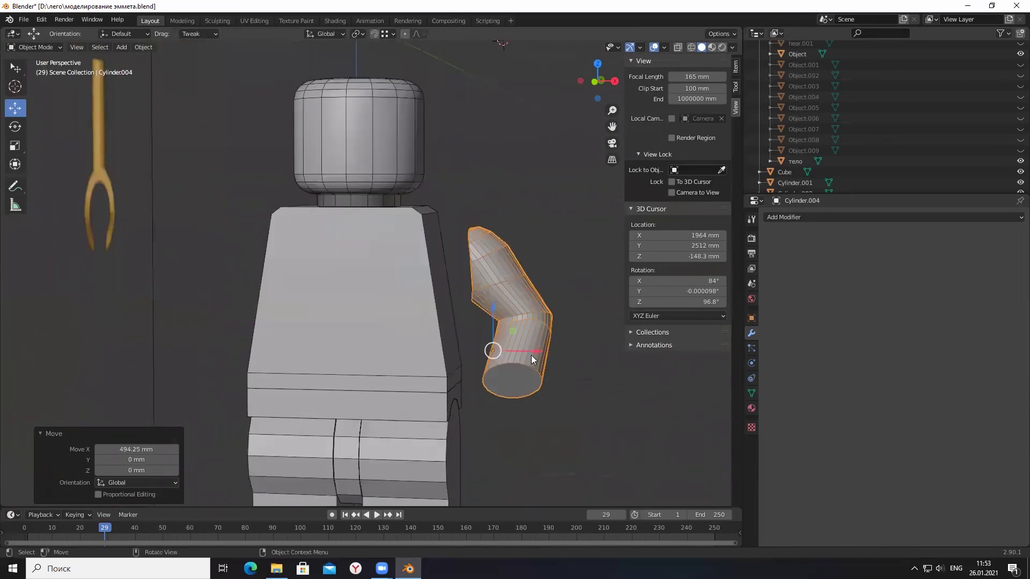
Regrab the arm and place it 712.77 mm along X, clear of the torso, then deselect.
{"action": "key", "text": "g"}
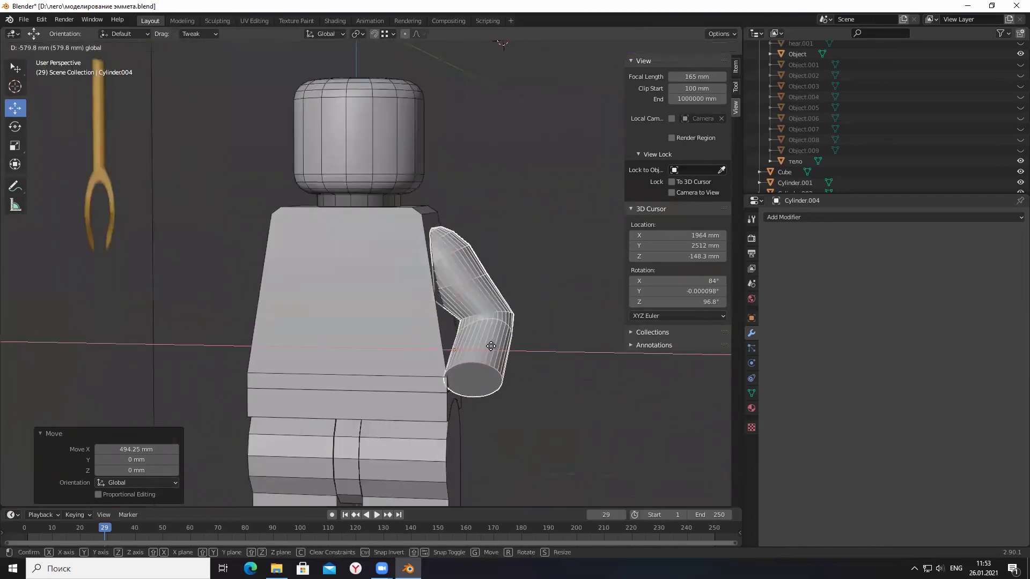
{"action": "left_click", "coordinate": [489, 352]}
{"action": "mouse_move", "coordinate": [533, 355]}
{"action": "middle_mouse_down"}
{"action": "mouse_move", "coordinate": [531, 398]}
{"action": "mouse_move", "coordinate": [524, 388]}
{"action": "mouse_move", "coordinate": [452, 392]}
{"action": "mouse_move", "coordinate": [394, 354]}
{"action": "mouse_move", "coordinate": [512, 387]}
{"action": "mouse_move", "coordinate": [516, 373]}
{"action": "middle_mouse_up"}
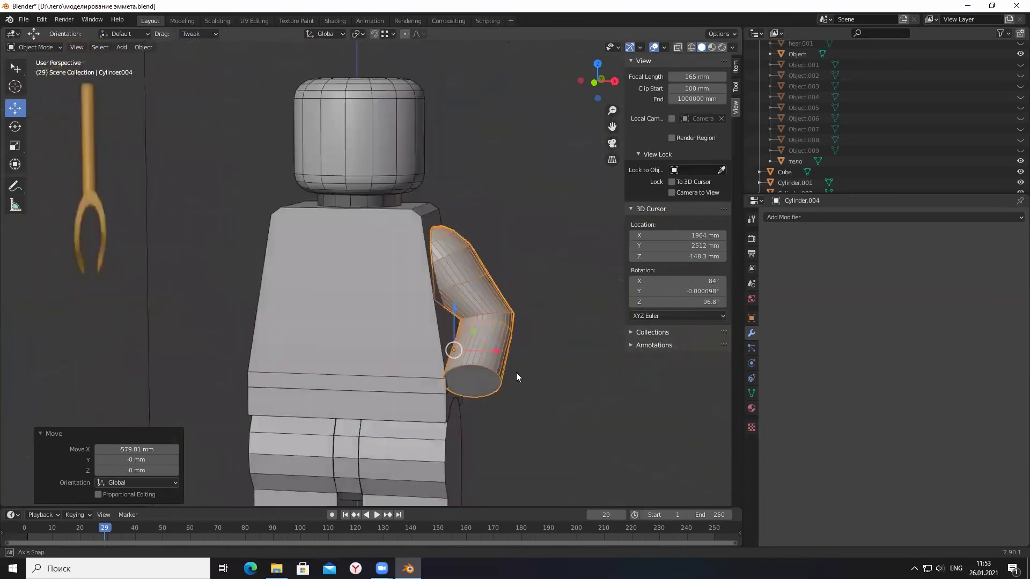
{"action": "key", "text": "g"}
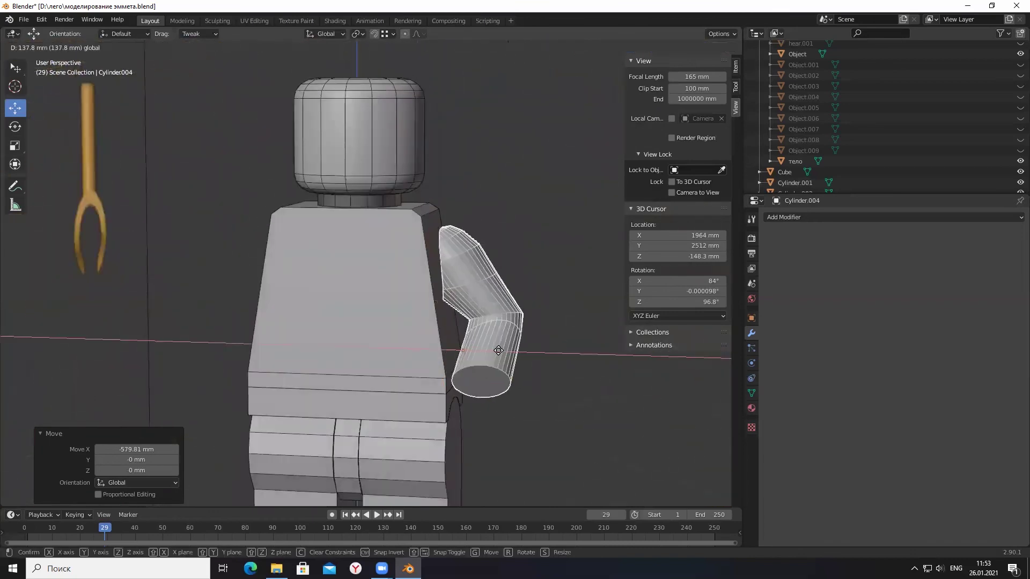
{"action": "left_click", "coordinate": [523, 346]}
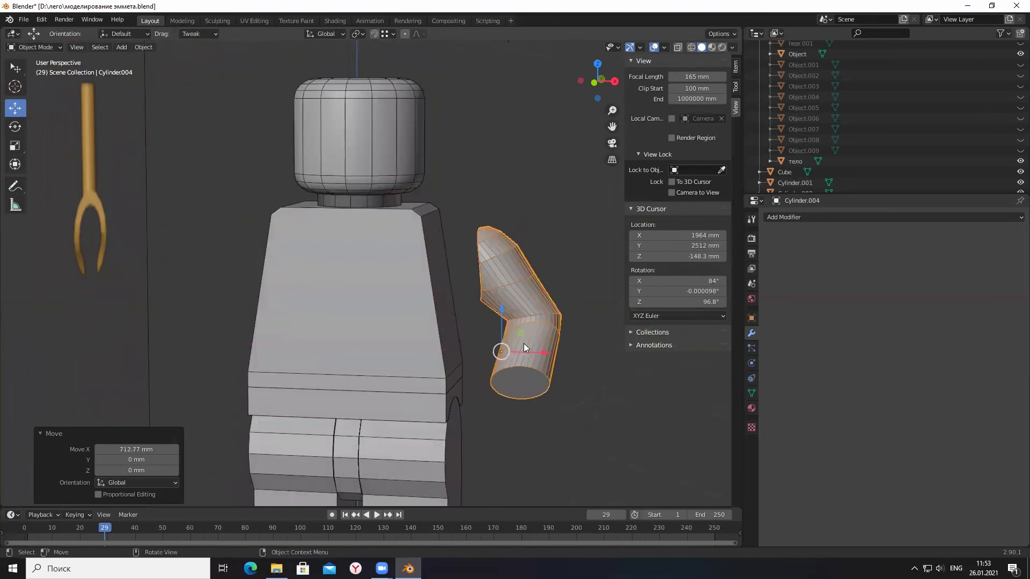
{"action": "middle_click_drag", "start_coordinate": [580, 366], "coordinate": [538, 313]}
{"action": "left_click", "coordinate": [476, 244]}
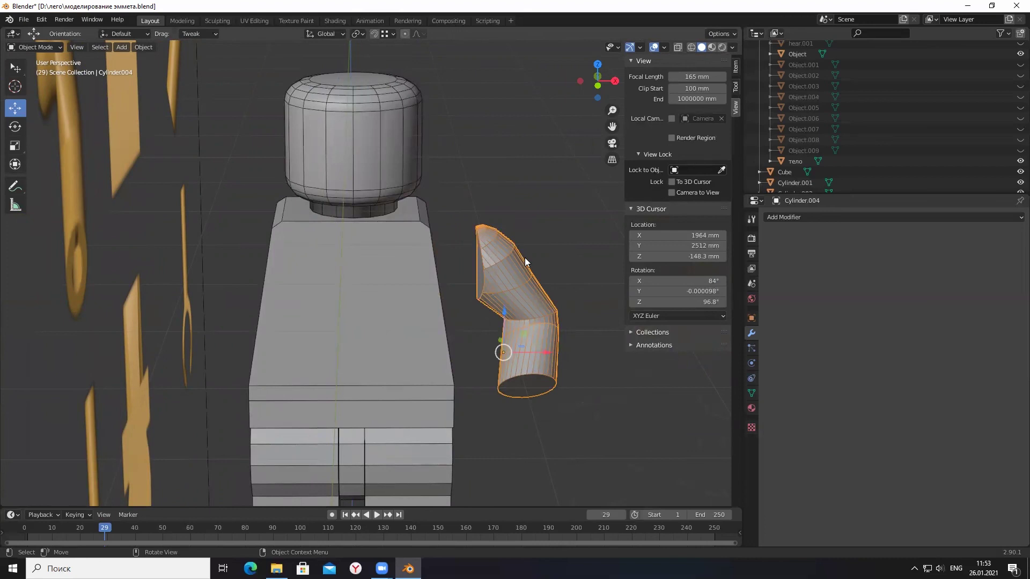
{"action": "left_click", "coordinate": [470, 237]}
In Edit Mode, shift the upper arm faces with proportional falloff so they lean toward the body.
{"action": "left_click", "coordinate": [32, 48]}
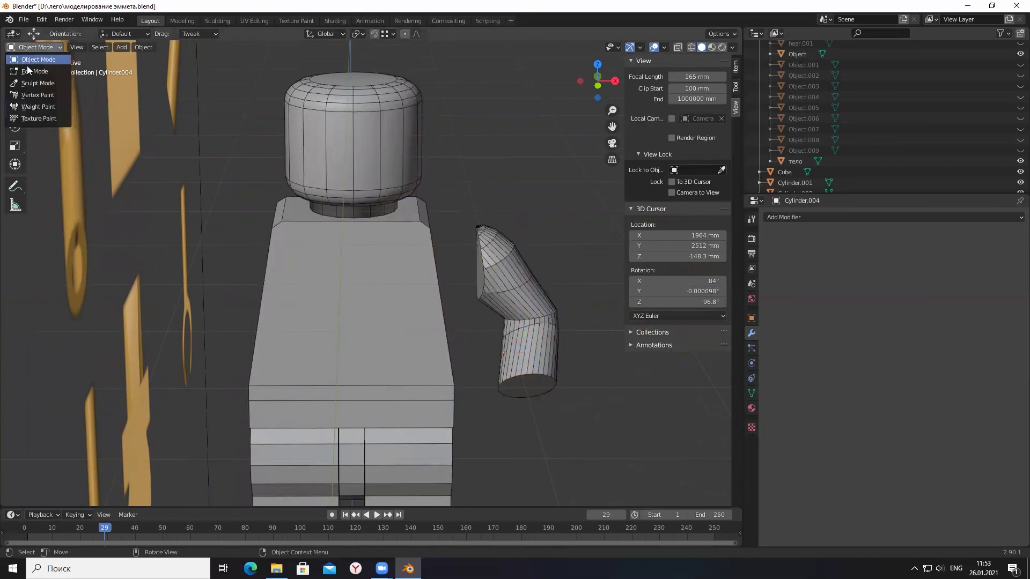
{"action": "left_click", "coordinate": [27, 72]}
{"action": "left_click_drag", "start_coordinate": [457, 194], "coordinate": [554, 304]}
{"action": "left_click_drag", "start_coordinate": [529, 251], "coordinate": [517, 249]}
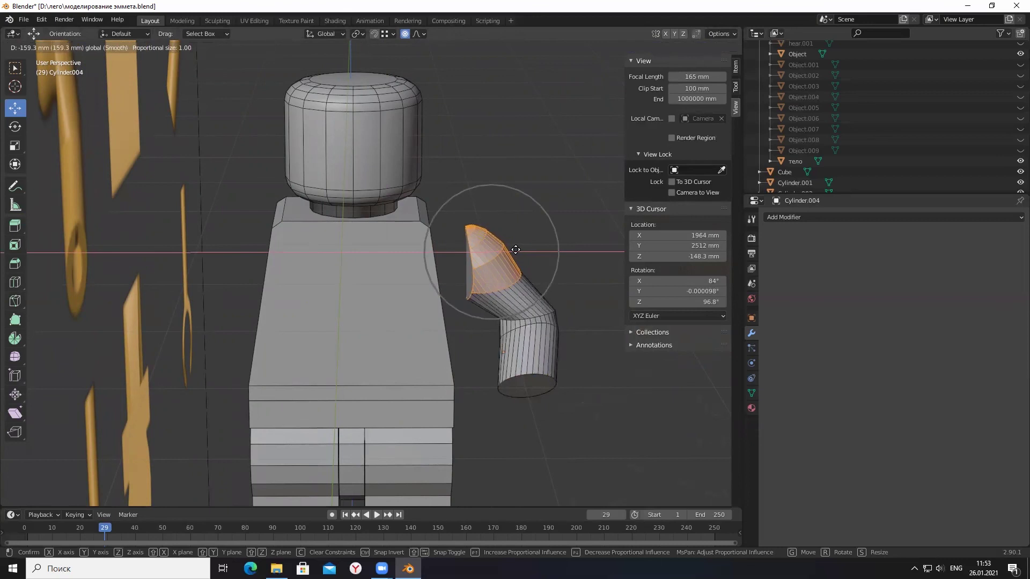
{"action": "left_click_drag", "start_coordinate": [517, 249], "coordinate": [485, 211]}
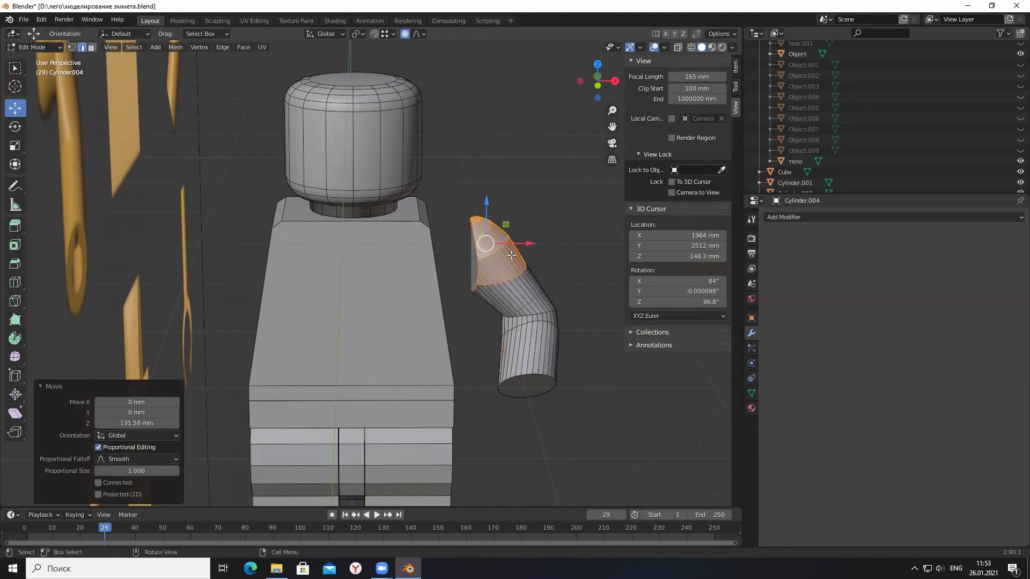
{"action": "left_click", "coordinate": [542, 255]}
In Object Mode, slide the arm left against the torso to test the fit.
{"action": "left_click", "coordinate": [28, 47]}
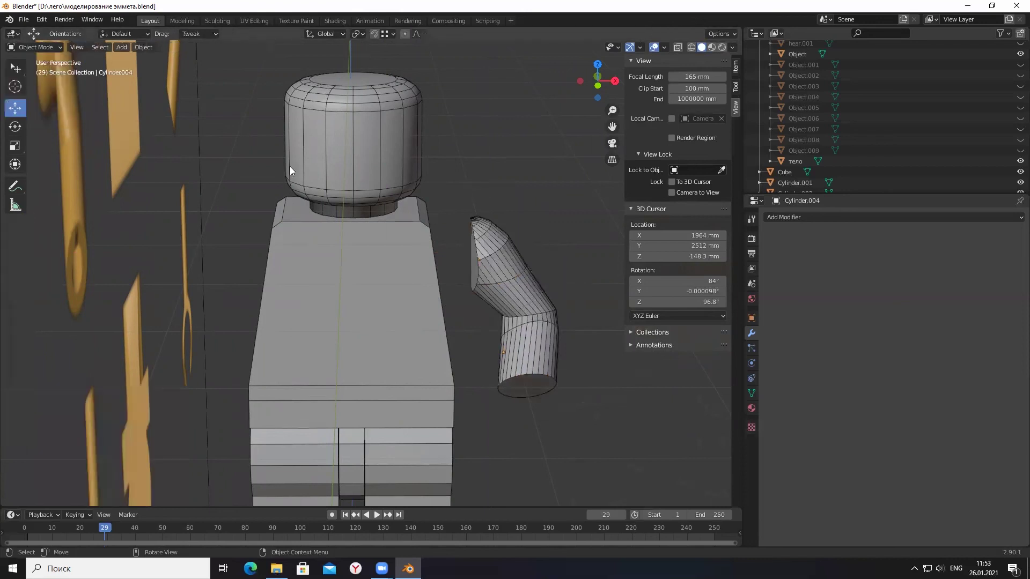
{"action": "left_click_drag", "start_coordinate": [544, 352], "coordinate": [498, 348]}
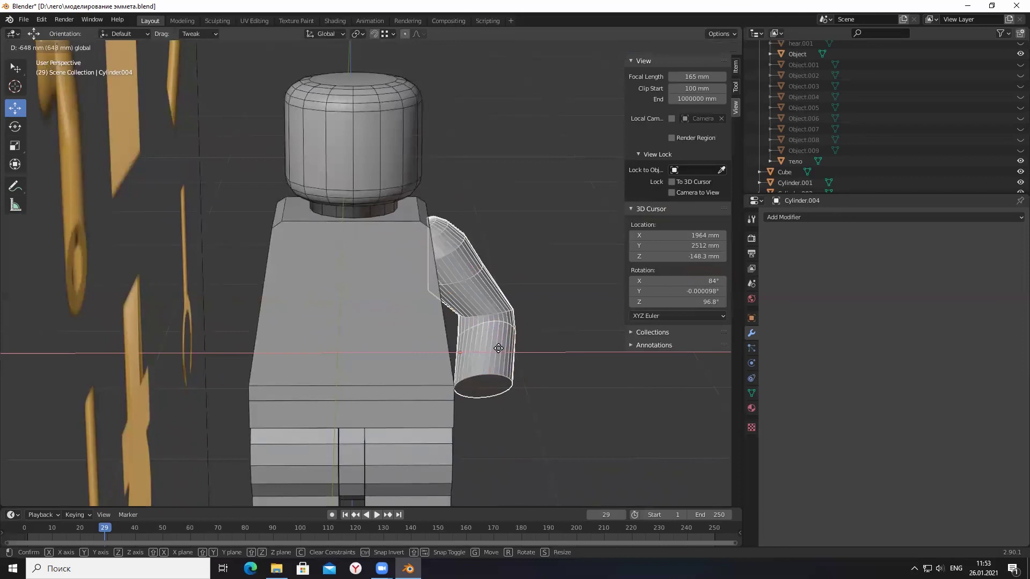
{"action": "mouse_move", "coordinate": [547, 444]}
{"action": "middle_mouse_down"}
{"action": "mouse_move", "coordinate": [489, 391]}
{"action": "mouse_move", "coordinate": [529, 446]}
{"action": "mouse_move", "coordinate": [531, 428]}
{"action": "mouse_move", "coordinate": [315, 388]}
{"action": "mouse_move", "coordinate": [314, 407]}
{"action": "mouse_move", "coordinate": [291, 425]}
{"action": "mouse_move", "coordinate": [303, 428]}
{"action": "mouse_move", "coordinate": [316, 398]}
{"action": "mouse_move", "coordinate": [307, 414]}
{"action": "mouse_move", "coordinate": [479, 433]}
{"action": "mouse_move", "coordinate": [553, 426]}
{"action": "mouse_move", "coordinate": [548, 389]}
{"action": "mouse_move", "coordinate": [537, 388]}
{"action": "middle_mouse_up"}
{"action": "right_click", "coordinate": [536, 388]}
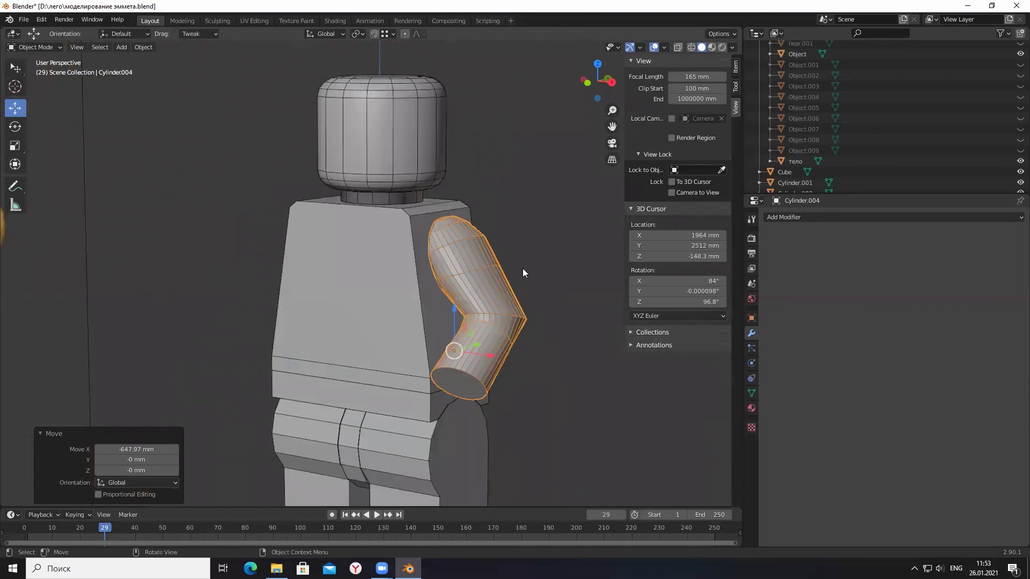
{"action": "left_click", "coordinate": [522, 273]}
{"action": "mouse_move", "coordinate": [527, 298]}
{"action": "middle_mouse_down"}
{"action": "mouse_move", "coordinate": [538, 346]}
{"action": "mouse_move", "coordinate": [578, 392]}
{"action": "mouse_move", "coordinate": [550, 406]}
{"action": "middle_mouse_up"}
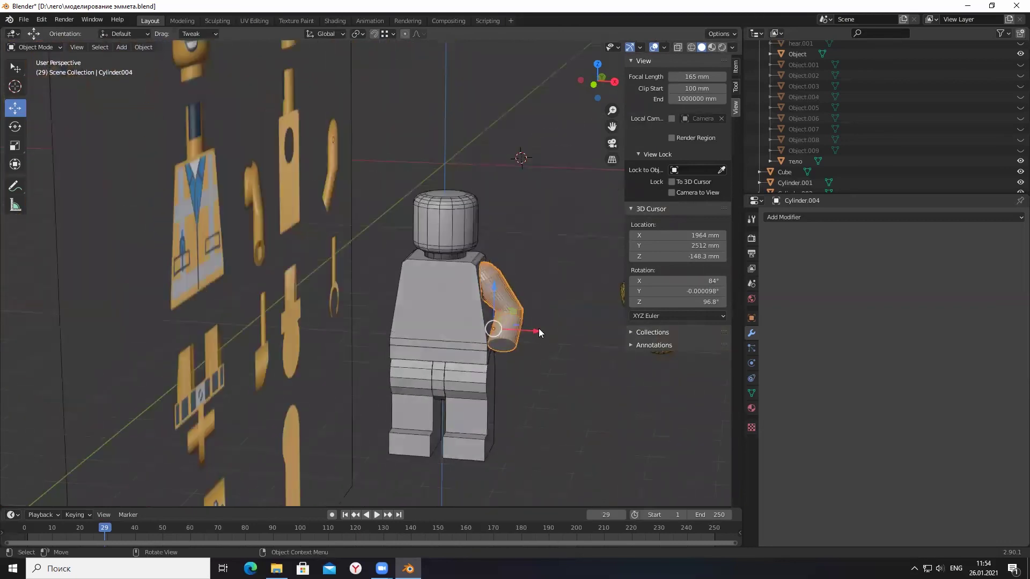
Move the arm back out to 3253.4 mm along X and select the torso.
{"action": "left_click_drag", "start_coordinate": [538, 328], "coordinate": [625, 329]}
{"action": "middle_click_drag", "start_coordinate": [513, 357], "coordinate": [583, 386]}
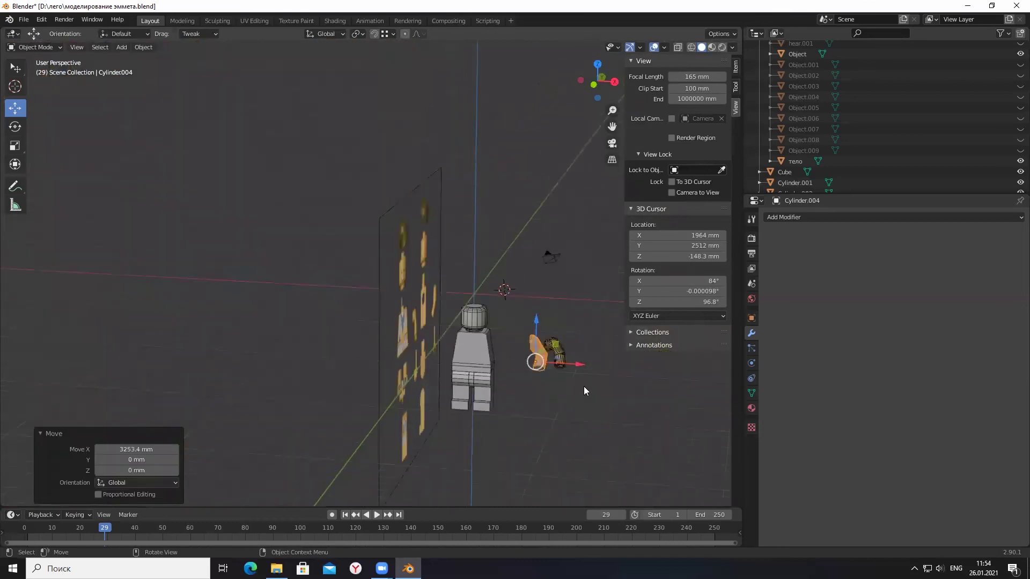
{"action": "scroll", "coordinate": [583, 390], "scroll_direction": "up", "scroll_amount": 5}
{"action": "left_click", "coordinate": [385, 301]}
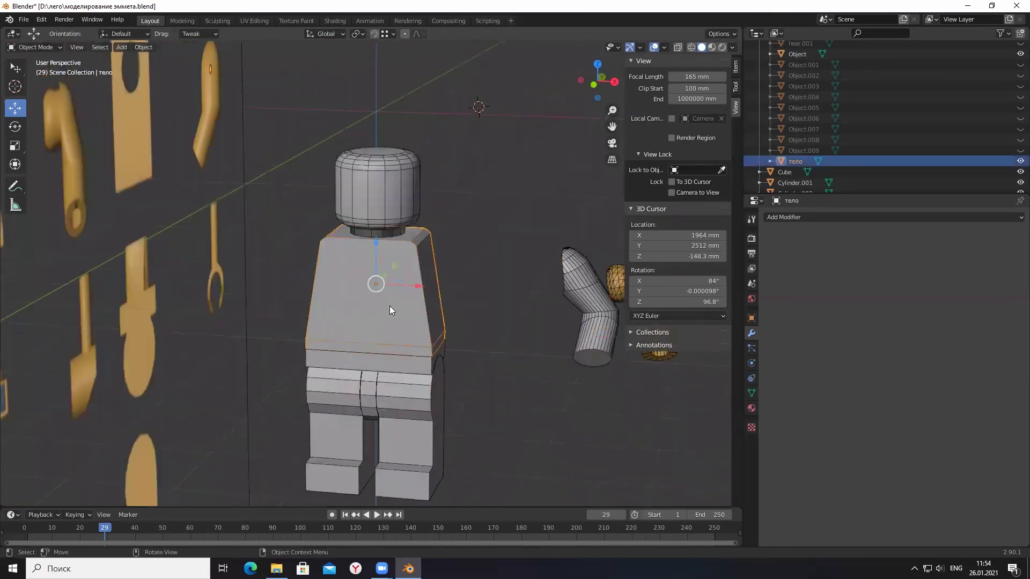
Duplicate the torso and move the copy along X over the arm's shoulder.
{"action": "key", "text": "shift+d"}
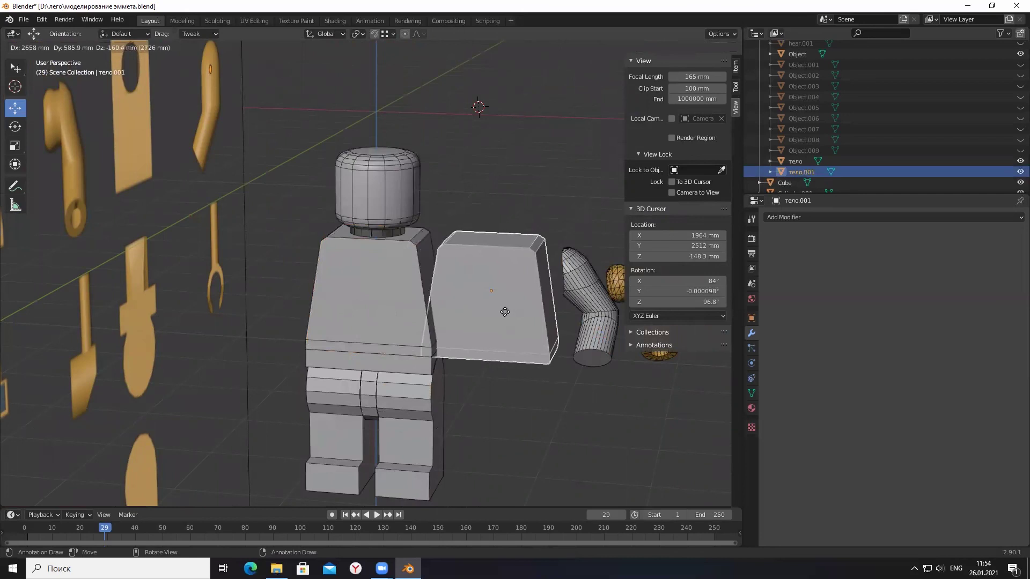
{"action": "key", "text": "x"}
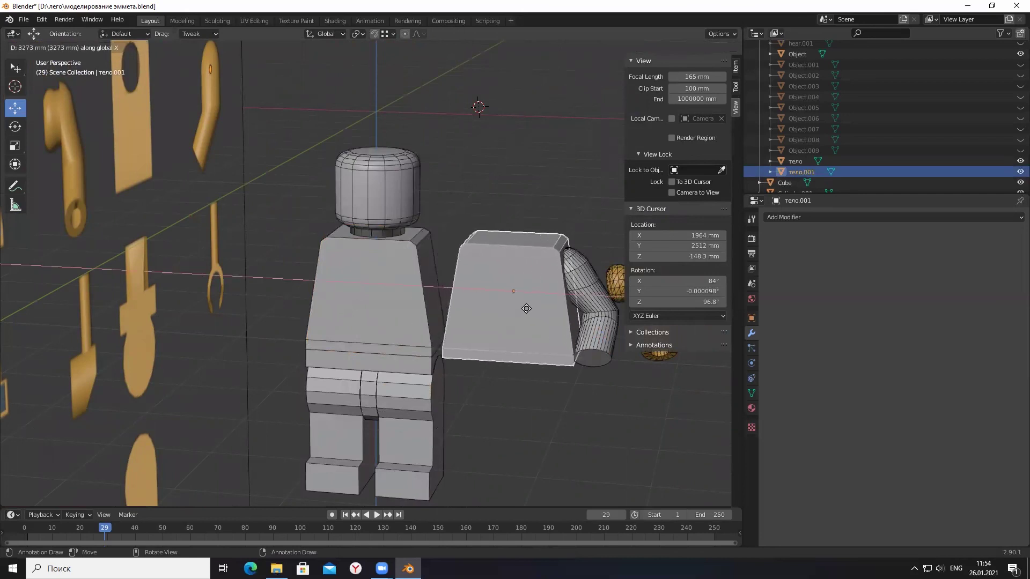
{"action": "left_click", "coordinate": [523, 301]}
{"action": "scroll", "coordinate": [548, 299], "scroll_direction": "up", "scroll_amount": 3}
{"action": "scroll", "coordinate": [569, 290], "scroll_direction": "up", "scroll_amount": 2}
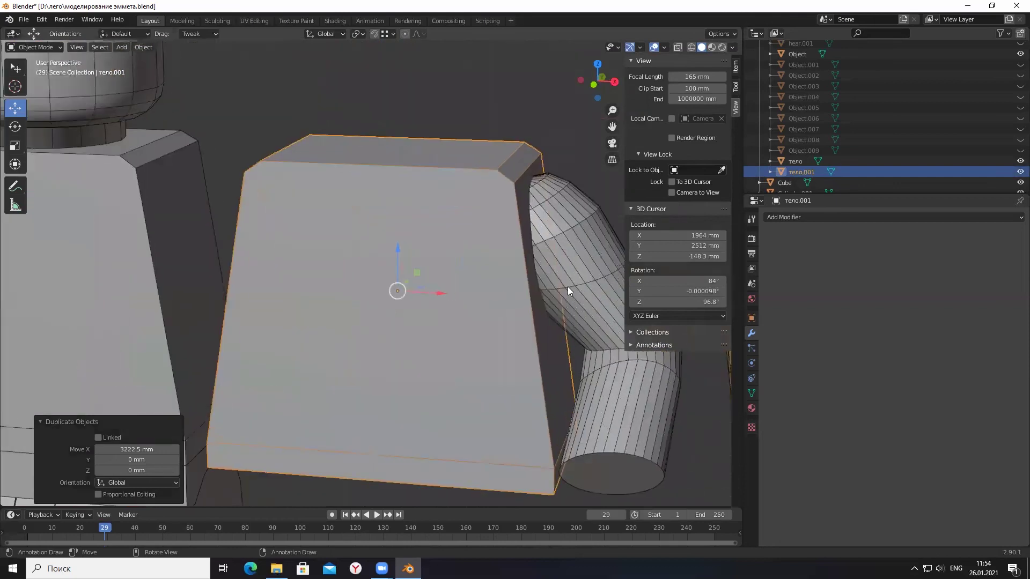
{"action": "mouse_move", "coordinate": [609, 457]}
{"action": "middle_mouse_down"}
{"action": "mouse_move", "coordinate": [628, 444]}
{"action": "mouse_move", "coordinate": [407, 451]}
{"action": "mouse_move", "coordinate": [487, 464]}
{"action": "mouse_move", "coordinate": [617, 434]}
{"action": "middle_mouse_up"}
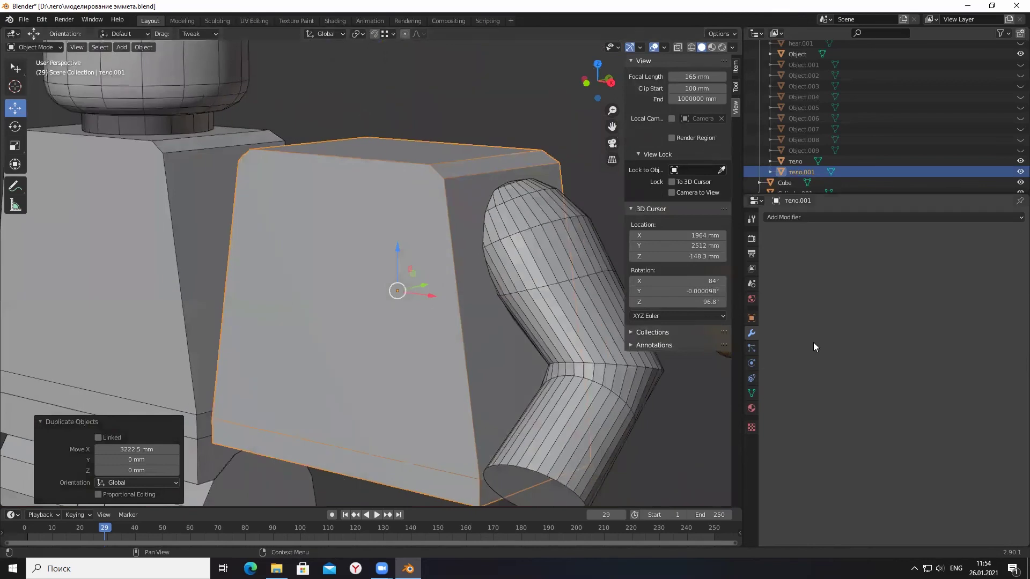
Apply a Boolean Difference with тело.001 to the arm, then delete the torso copy.
{"action": "left_click", "coordinate": [563, 258]}
{"action": "left_click", "coordinate": [813, 219]}
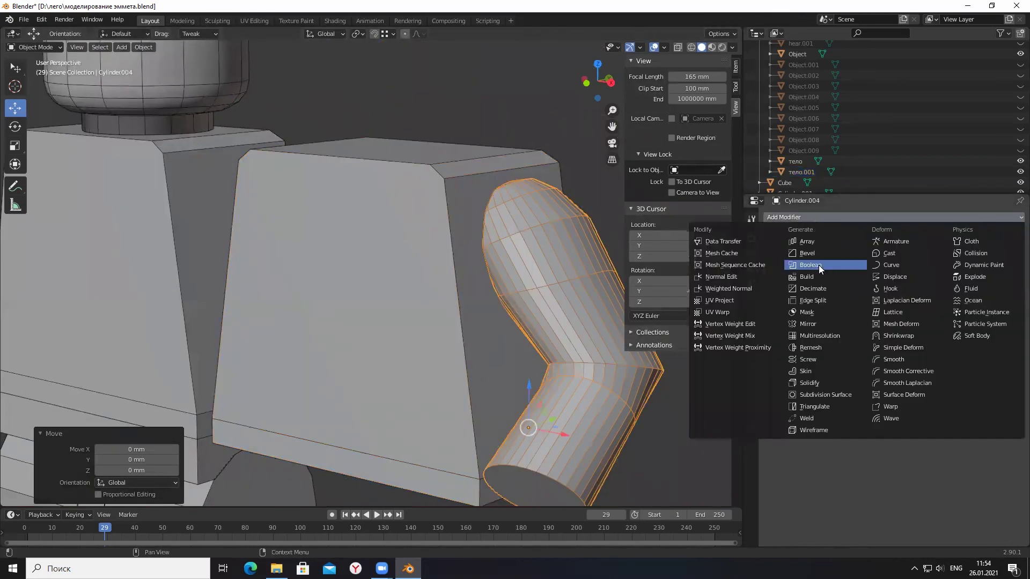
{"action": "left_click", "coordinate": [819, 265]}
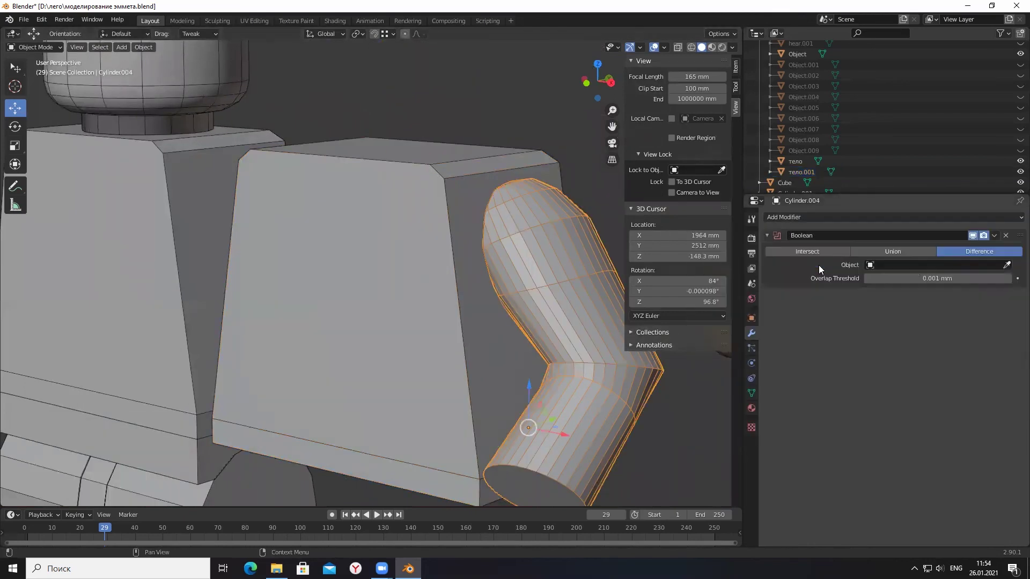
{"action": "left_click", "coordinate": [997, 236]}
{"action": "left_click", "coordinate": [966, 246]}
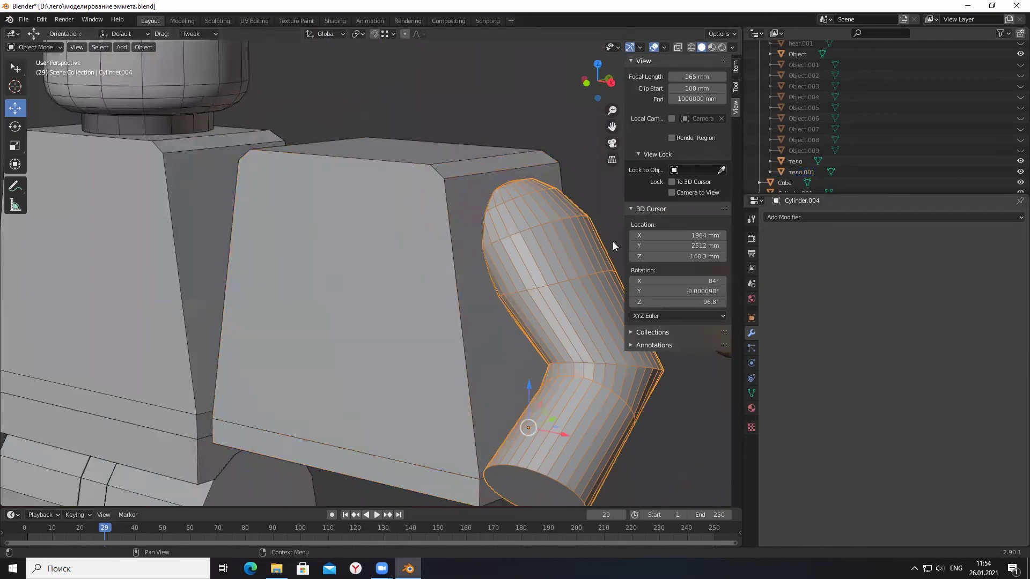
{"action": "left_click", "coordinate": [381, 256]}
{"action": "key", "text": "Delete"}
Move the trimmed arm -3247.8 mm along X back beside the torso.
{"action": "mouse_move", "coordinate": [447, 261]}
{"action": "middle_mouse_down"}
{"action": "mouse_move", "coordinate": [517, 245]}
{"action": "mouse_move", "coordinate": [502, 308]}
{"action": "mouse_move", "coordinate": [499, 263]}
{"action": "mouse_move", "coordinate": [524, 270]}
{"action": "mouse_move", "coordinate": [498, 280]}
{"action": "middle_mouse_up"}
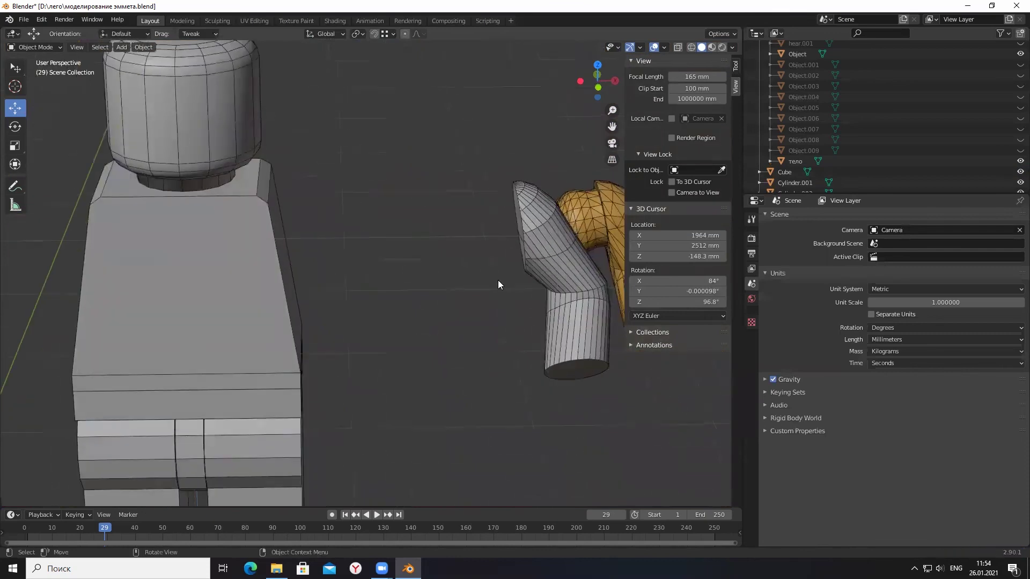
{"action": "scroll", "coordinate": [499, 280], "scroll_direction": "down", "scroll_amount": 3}
{"action": "left_click", "coordinate": [525, 271]}
{"action": "mouse_move", "coordinate": [565, 309]}
{"action": "left_mouse_down"}
{"action": "mouse_move", "coordinate": [423, 304]}
{"action": "mouse_move", "coordinate": [433, 302]}
{"action": "left_mouse_up"}
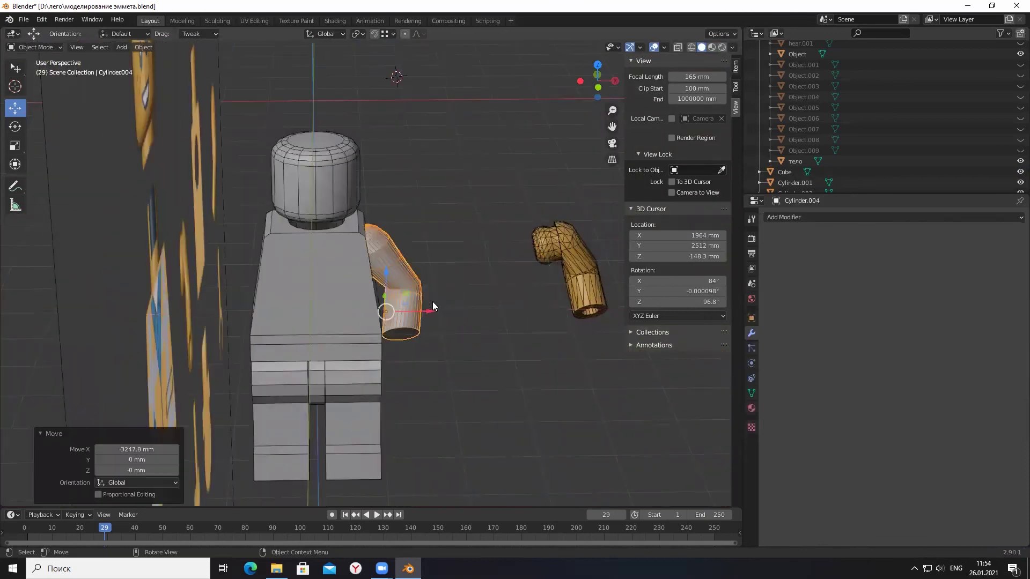